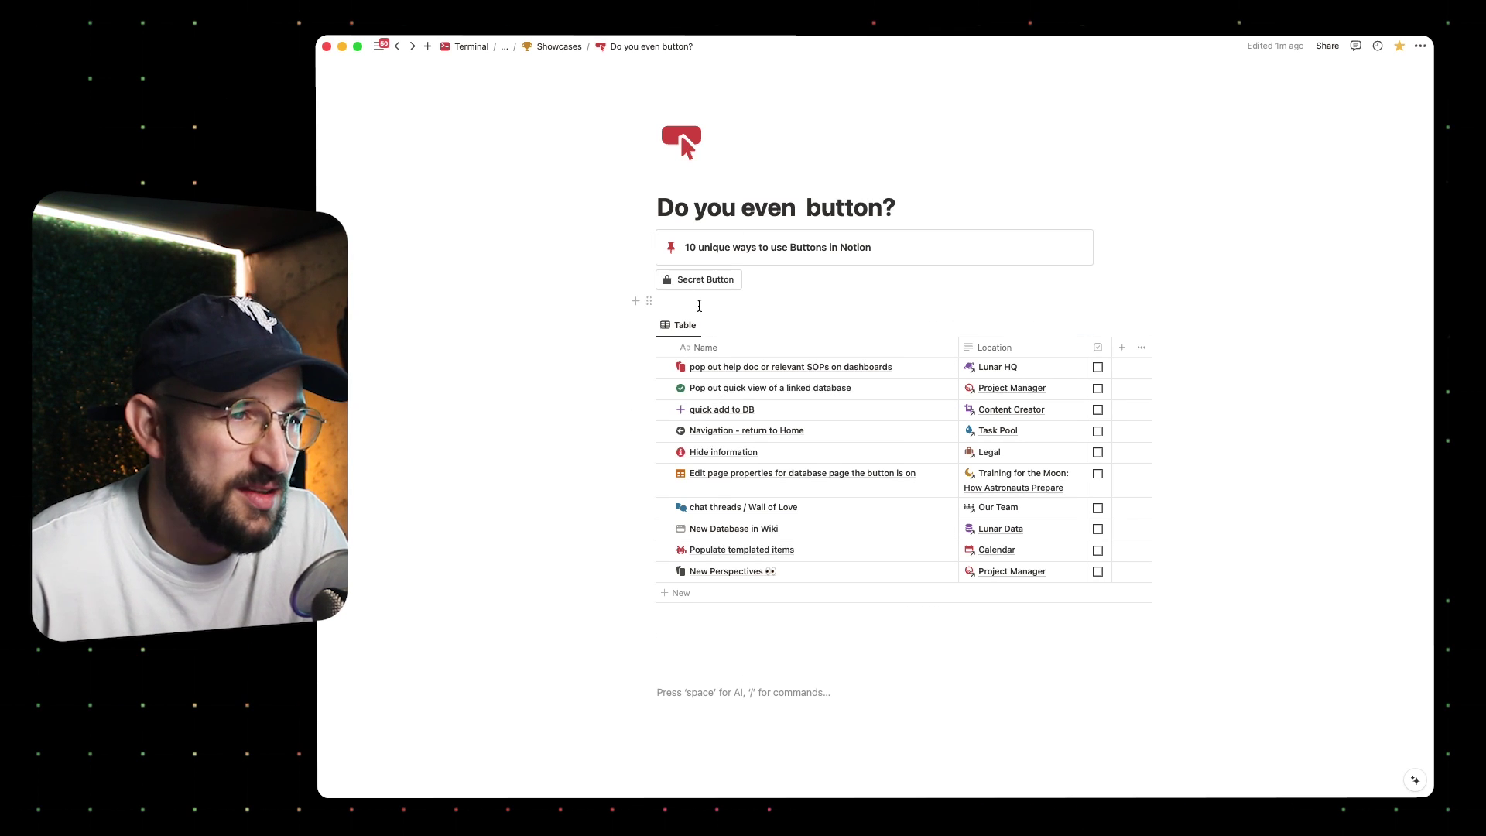
# - Run the page's secret button, dismiss the subscribe message, and go to the Lunar HQ page
pyautogui.click(712, 284)
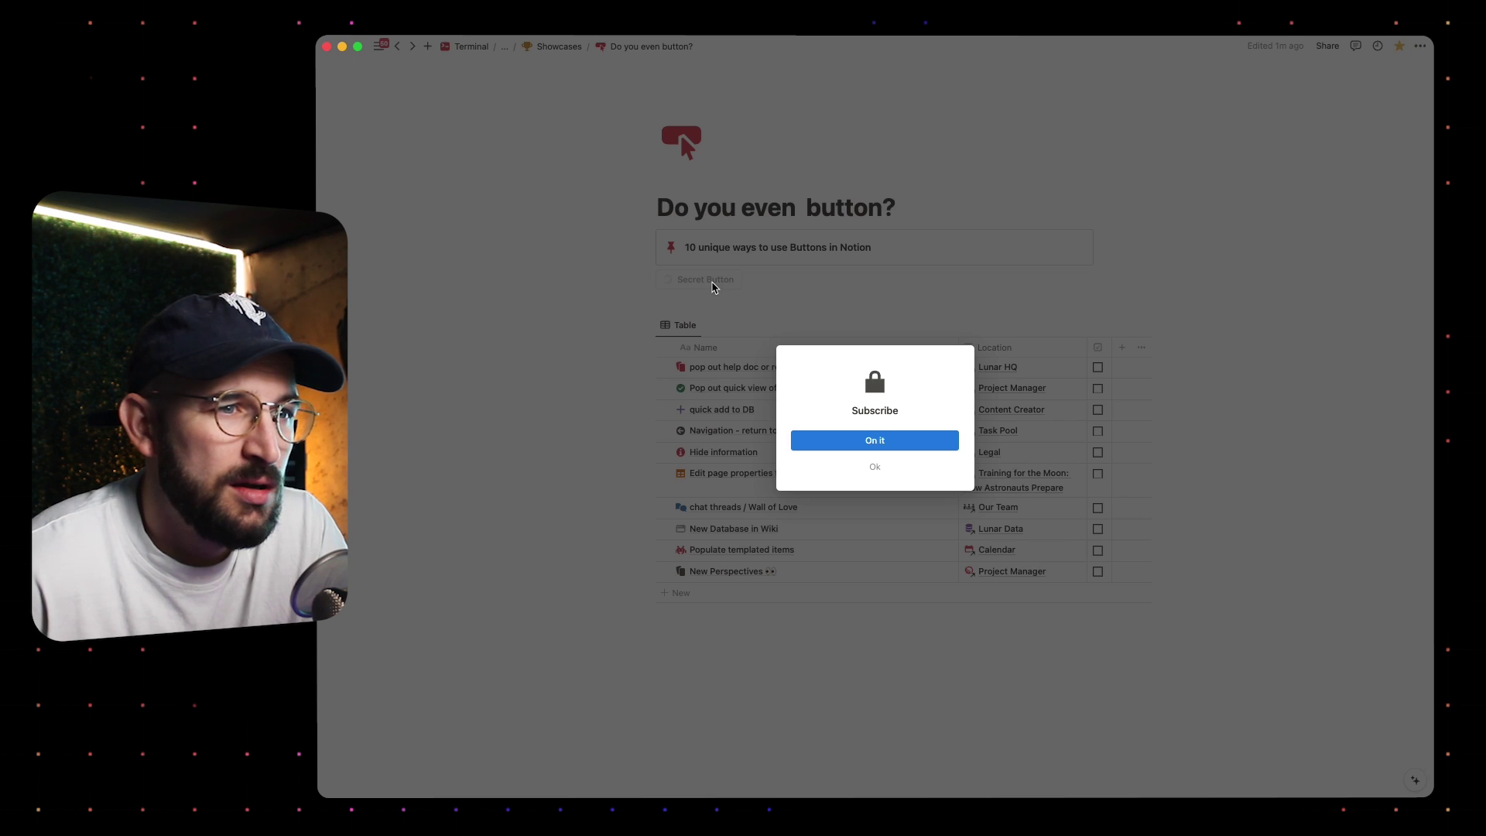
pyautogui.click(944, 444)
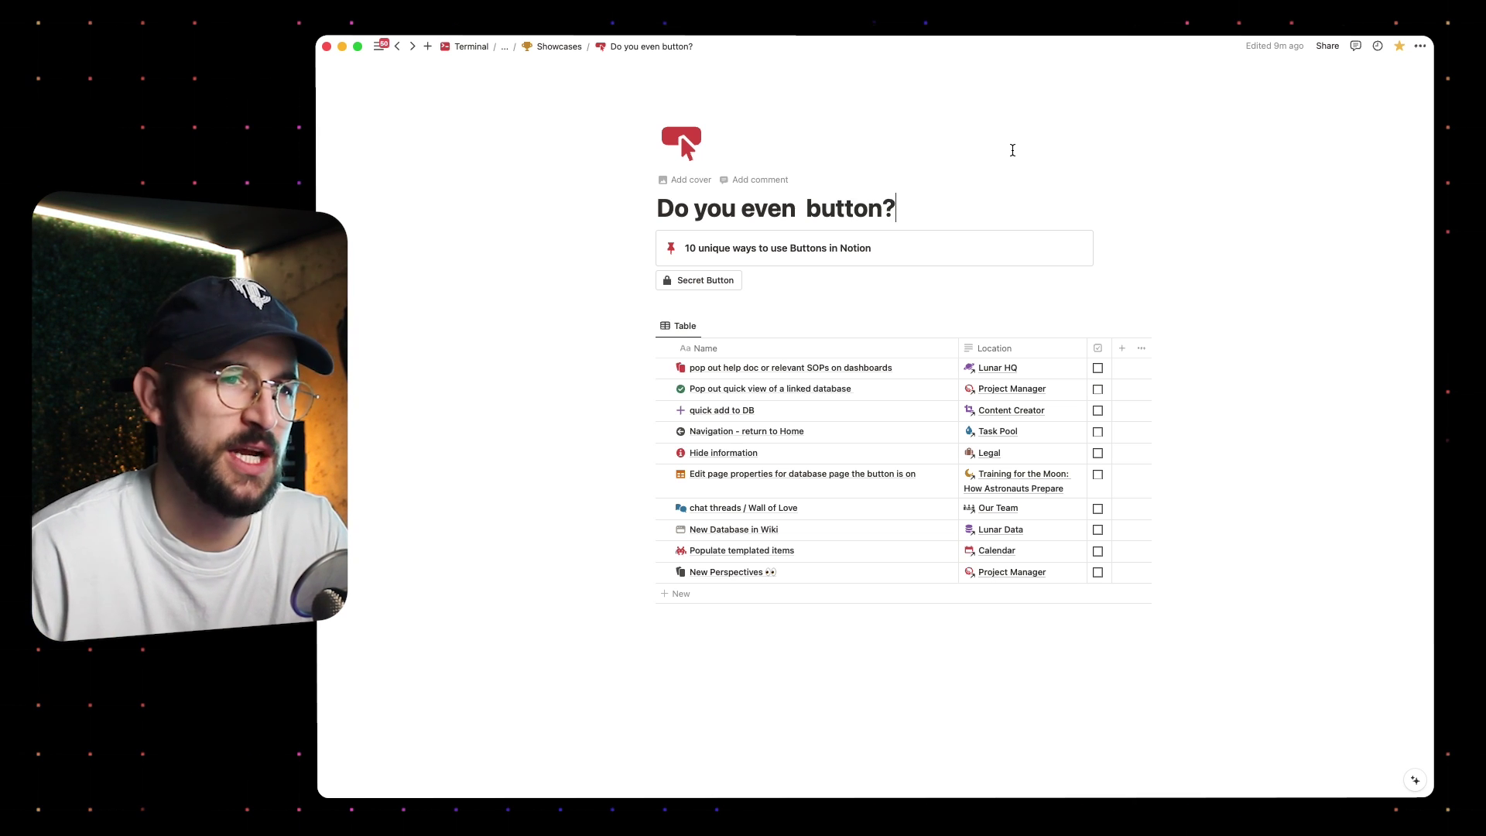
pyautogui.click(994, 368)
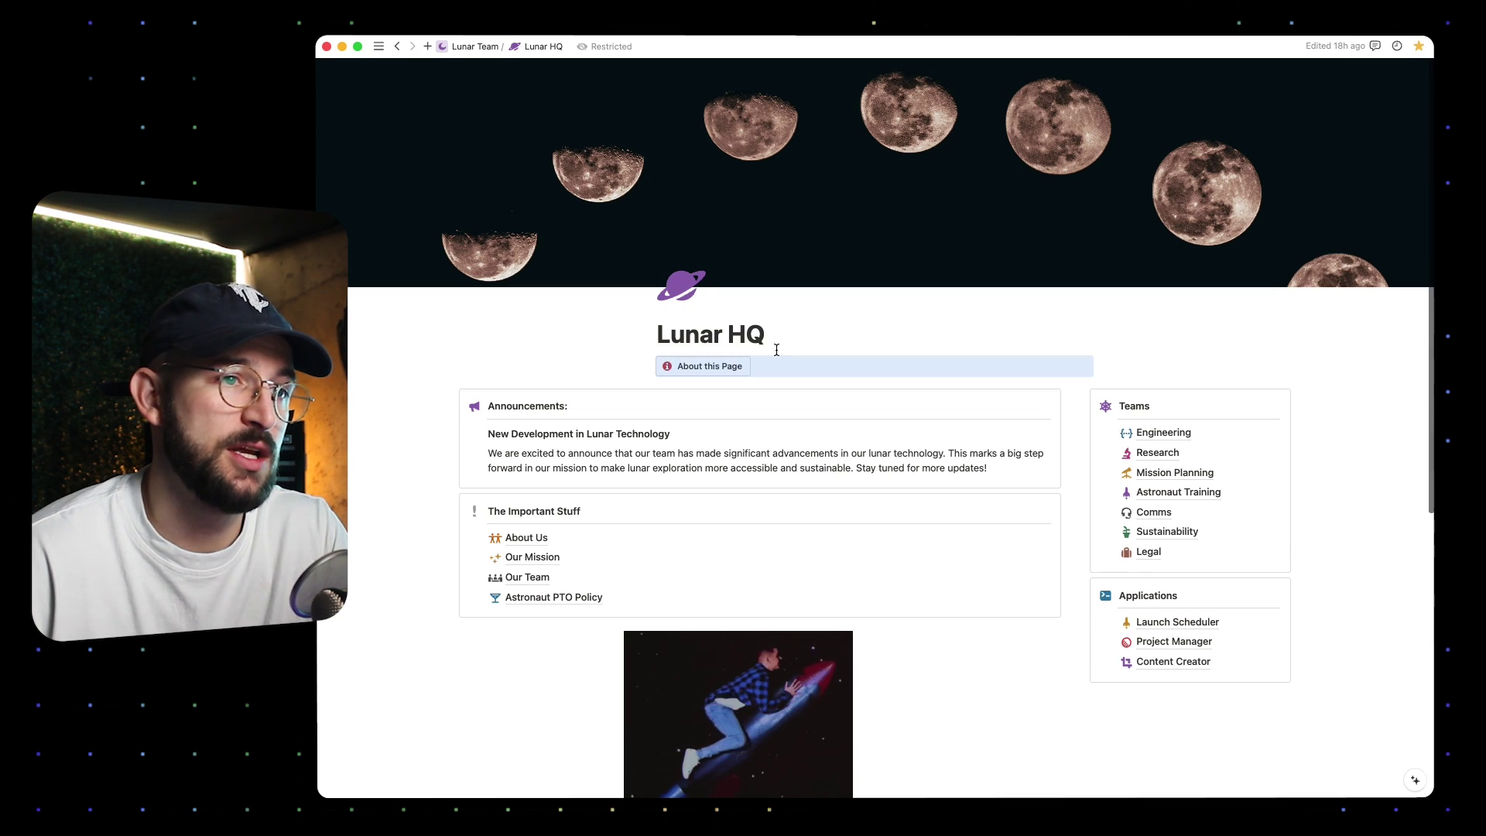
pyautogui.scroll(-1, 775, 337)
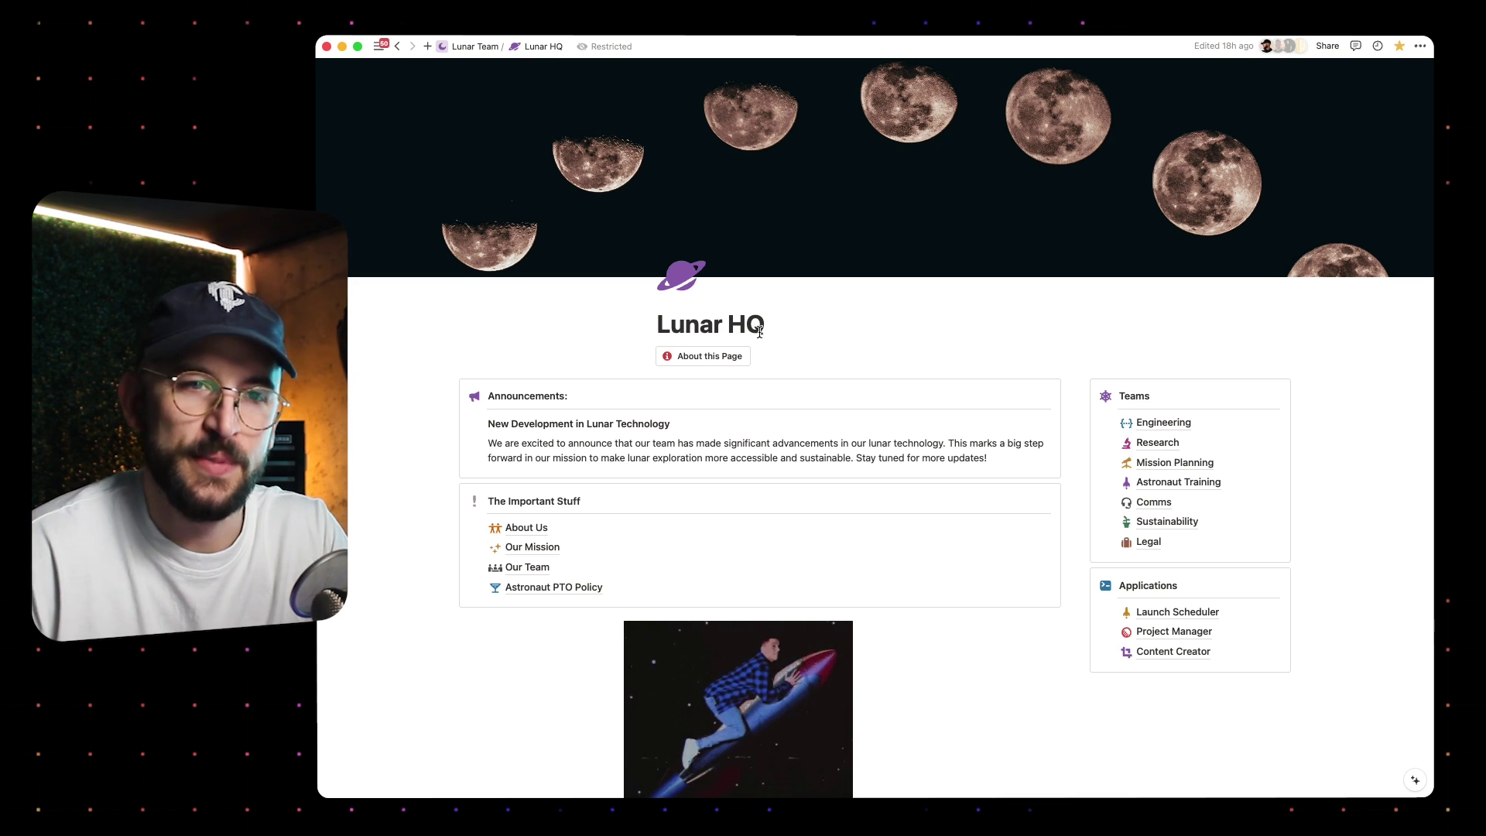
pyautogui.scroll(-1, 759, 328)
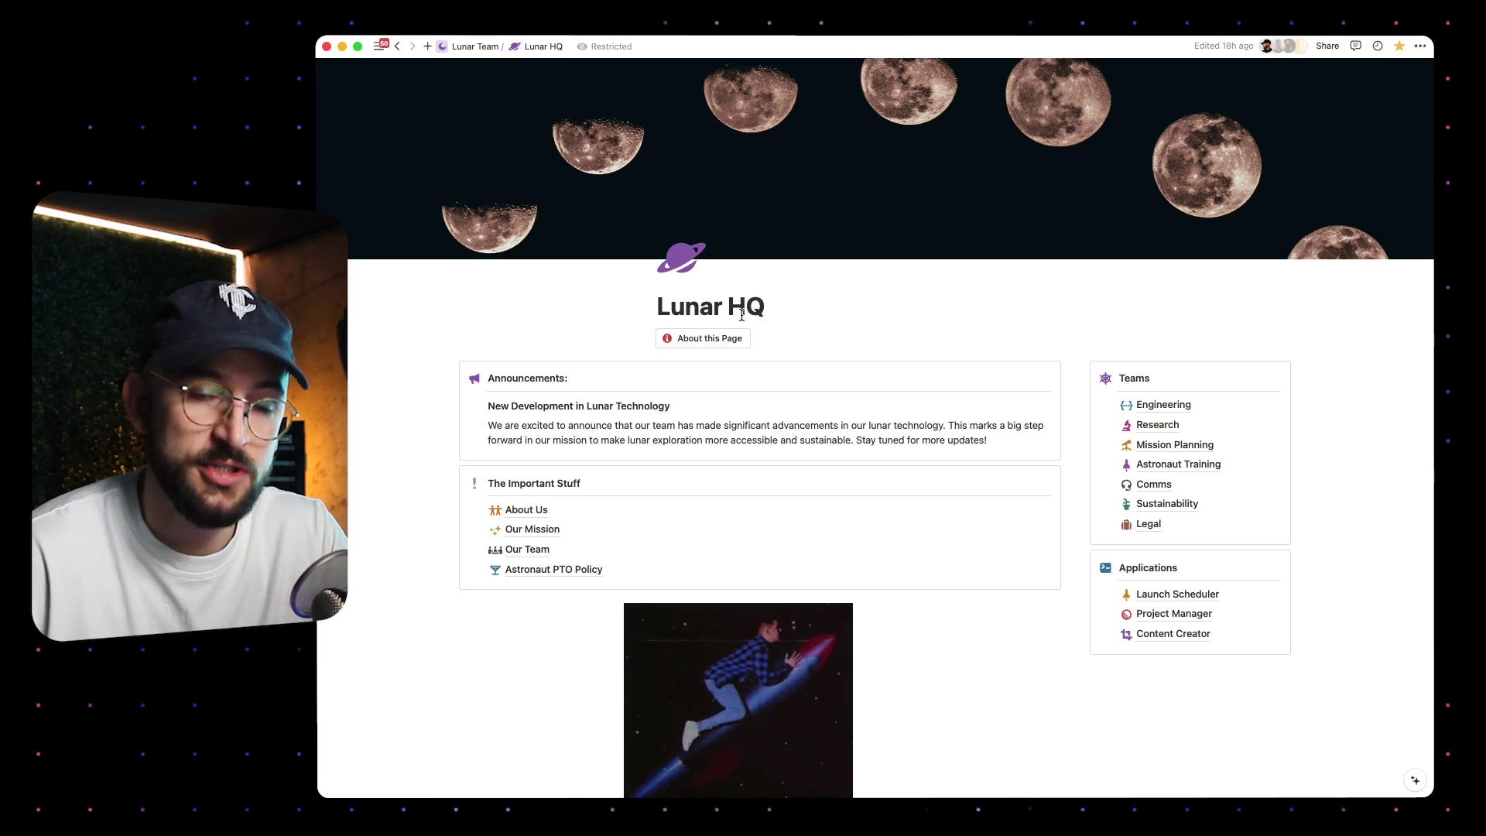
# - Pop out the Lunar HQ help doc, look over its text, then close it
pyautogui.click(708, 341)
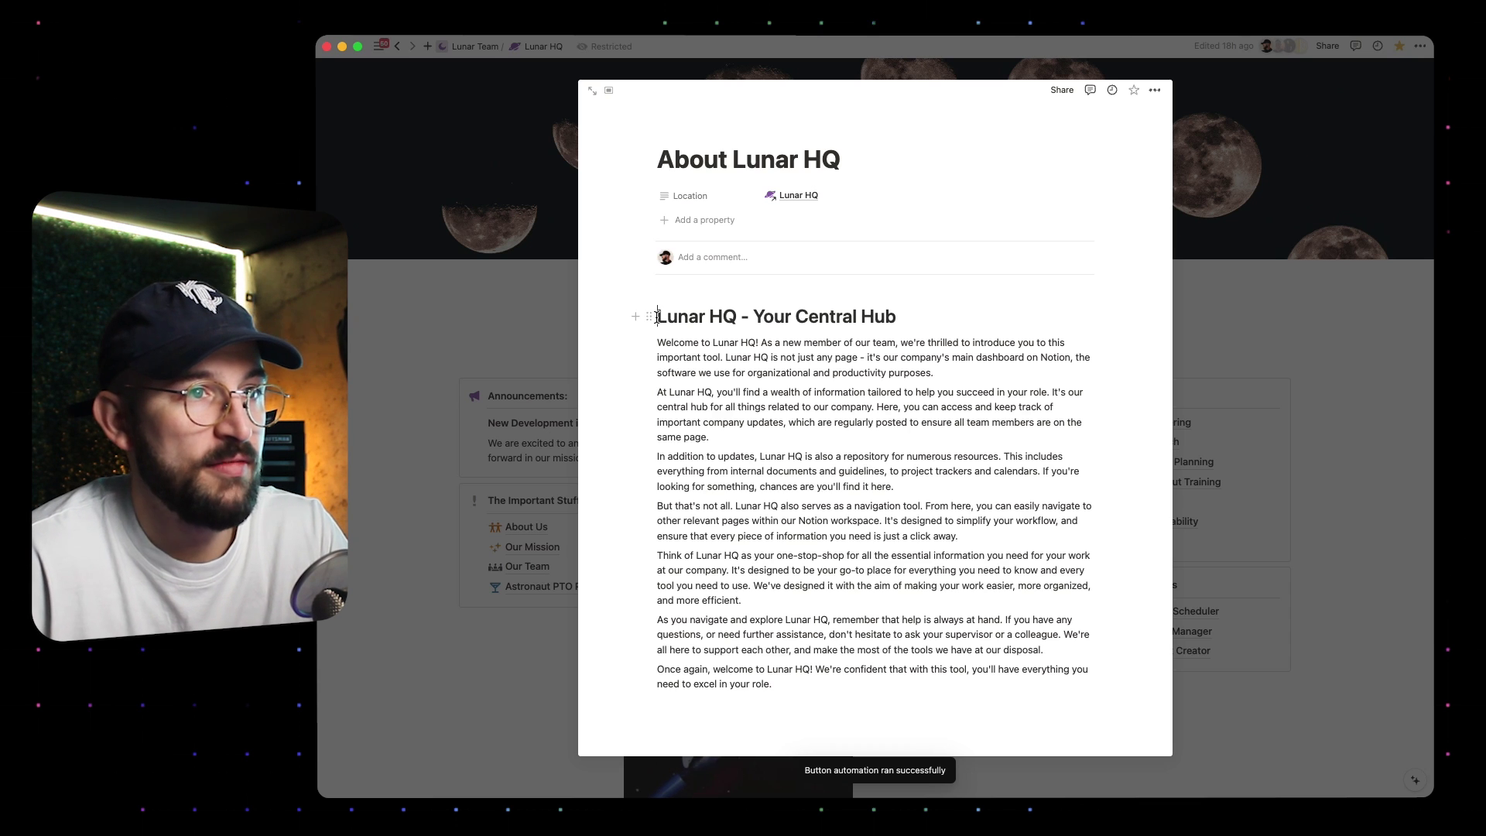
pyautogui.moveTo(657, 317); pyautogui.dragTo(722, 358)
pyautogui.doubleClick(821, 160)
pyautogui.click(832, 160)
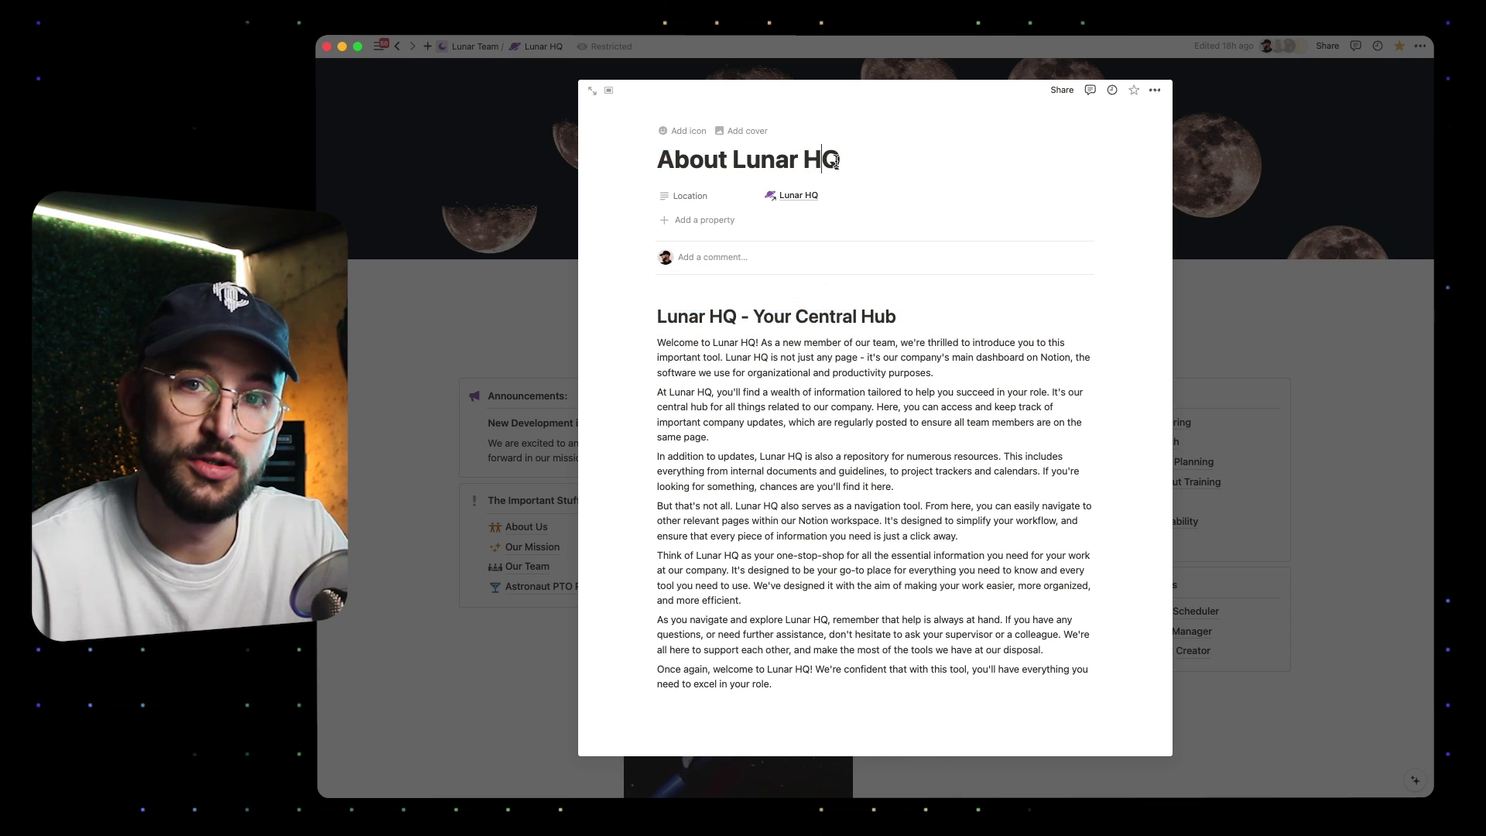
pyautogui.moveTo(657, 317); pyautogui.dragTo(857, 661)
pyautogui.click(838, 425)
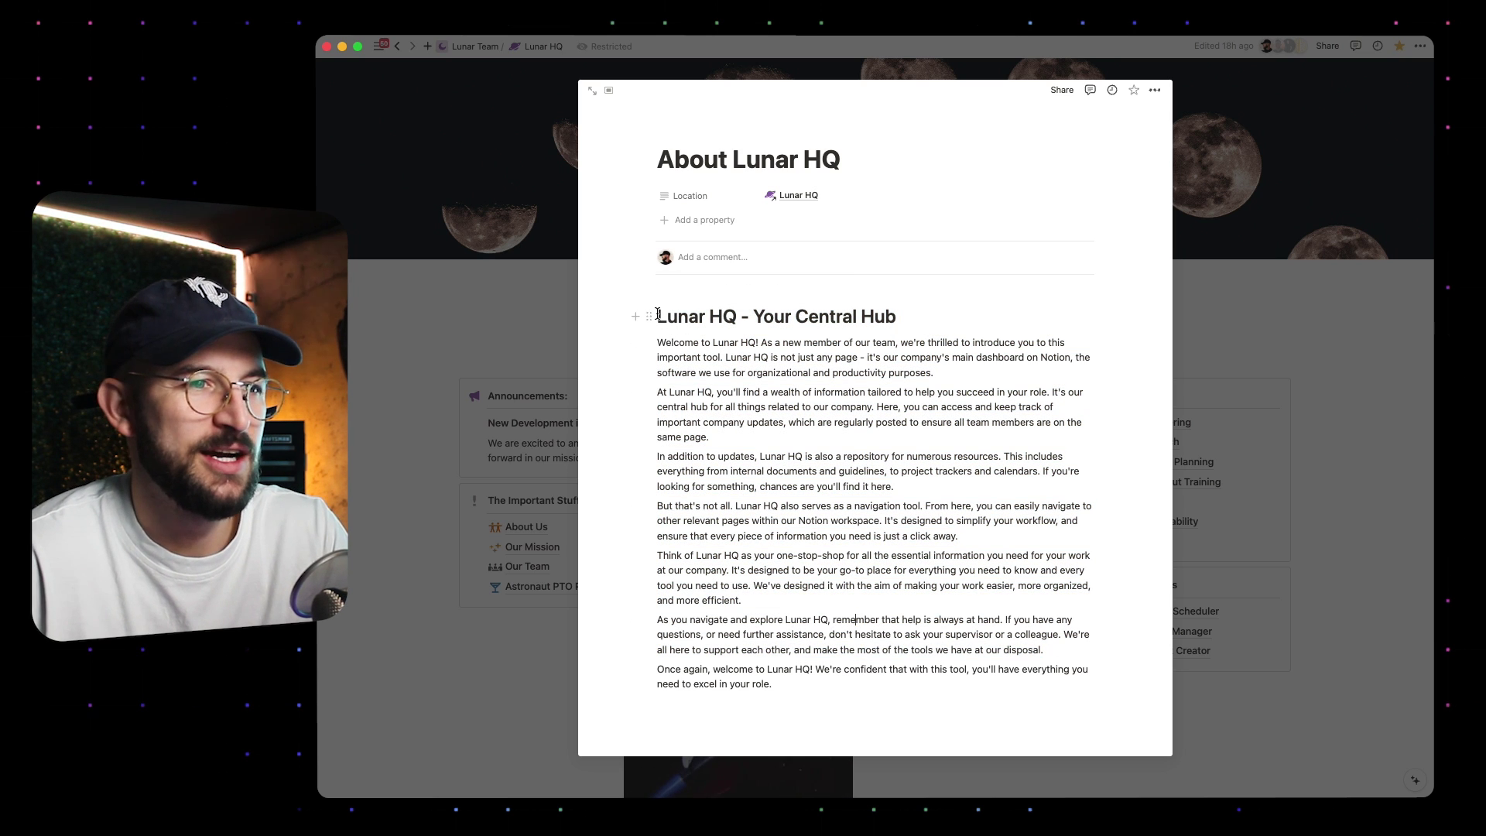
pyautogui.hotkey('alt', 'Up')
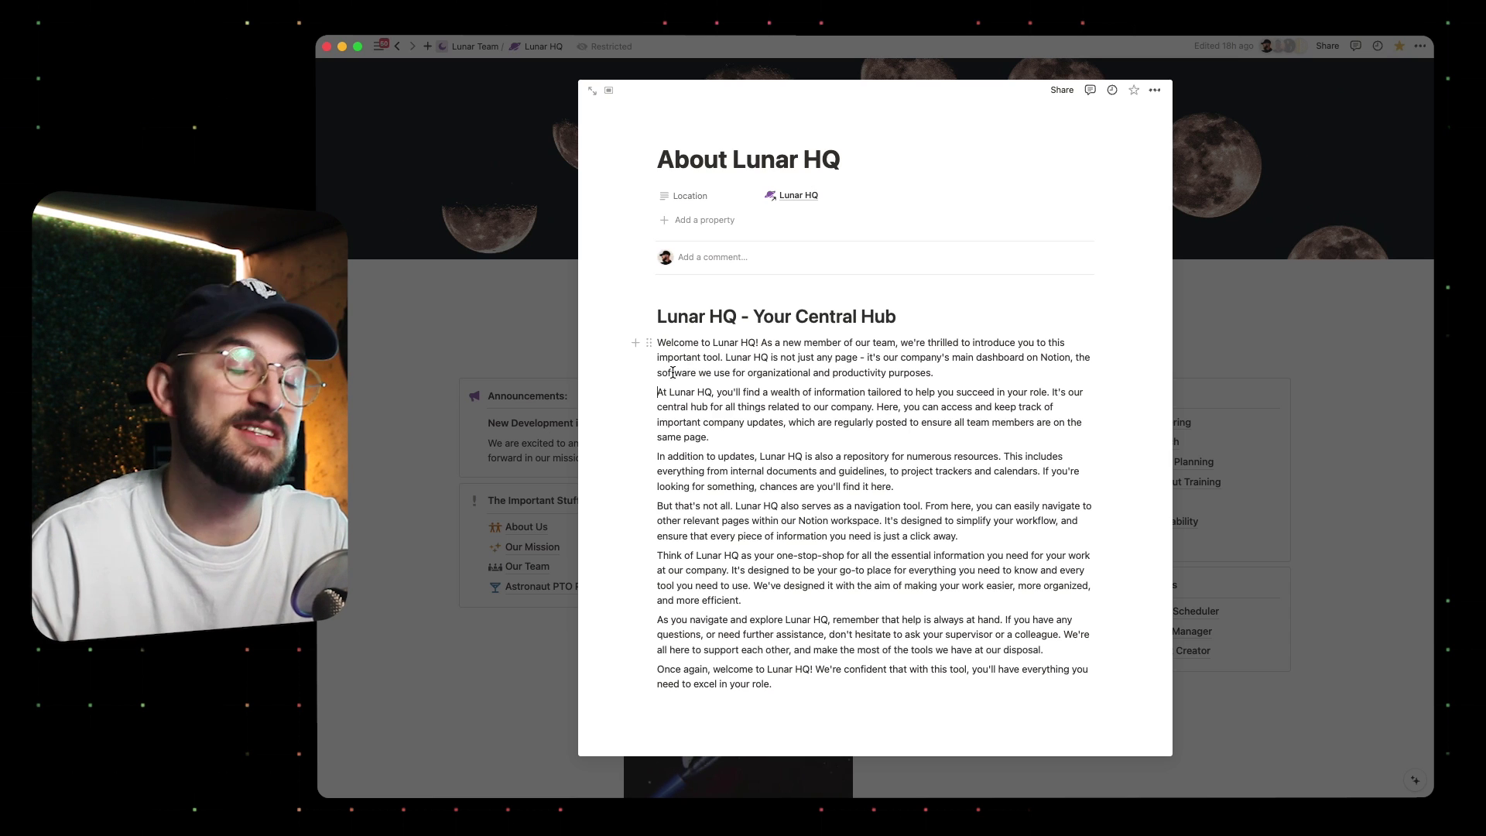
pyautogui.click(531, 325)
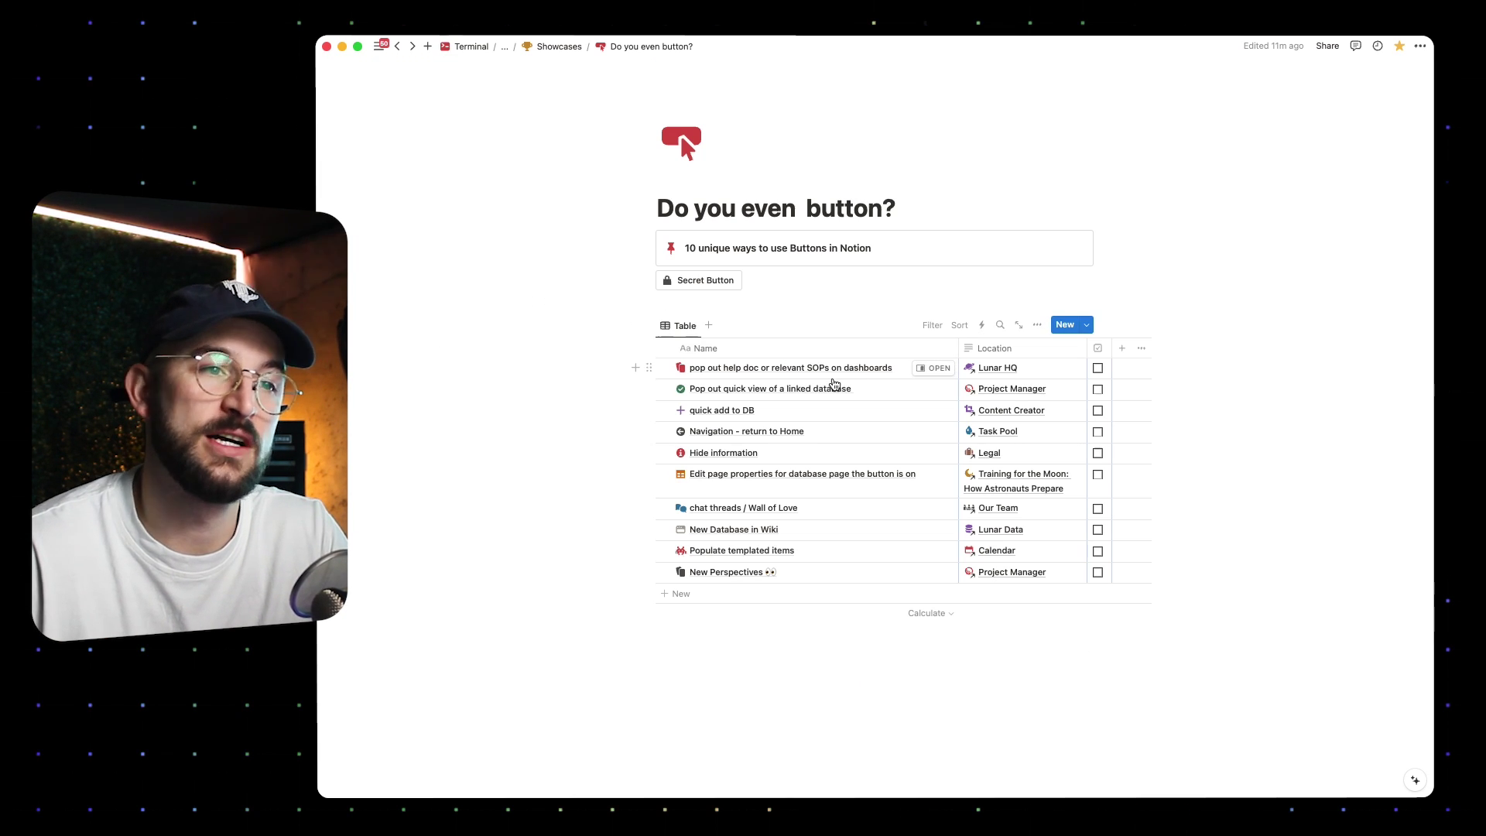
# - Open the Project Manager page and scroll down through its contents
pyautogui.click(1012, 389)
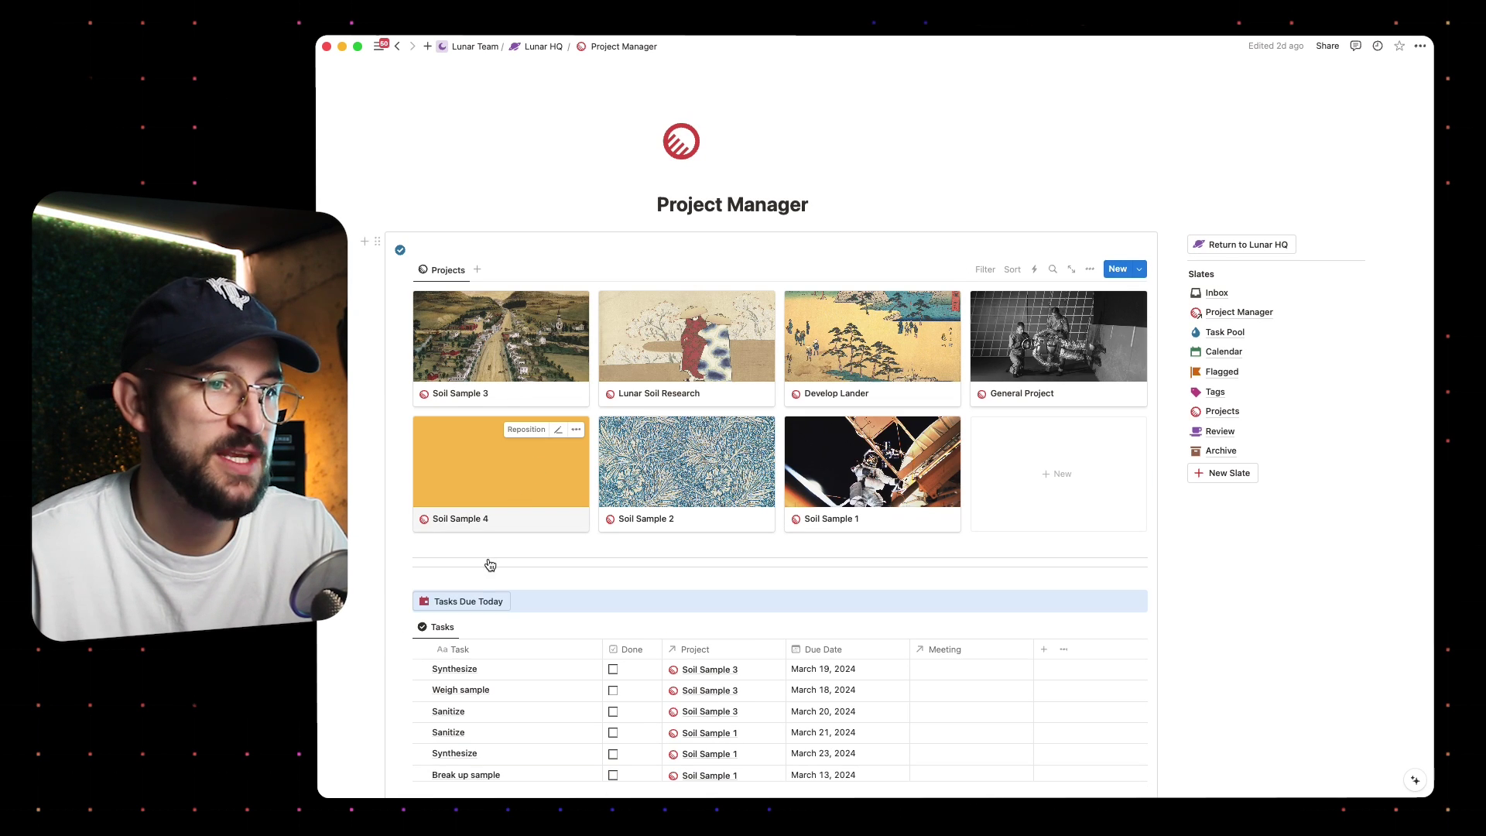
pyautogui.click(478, 580)
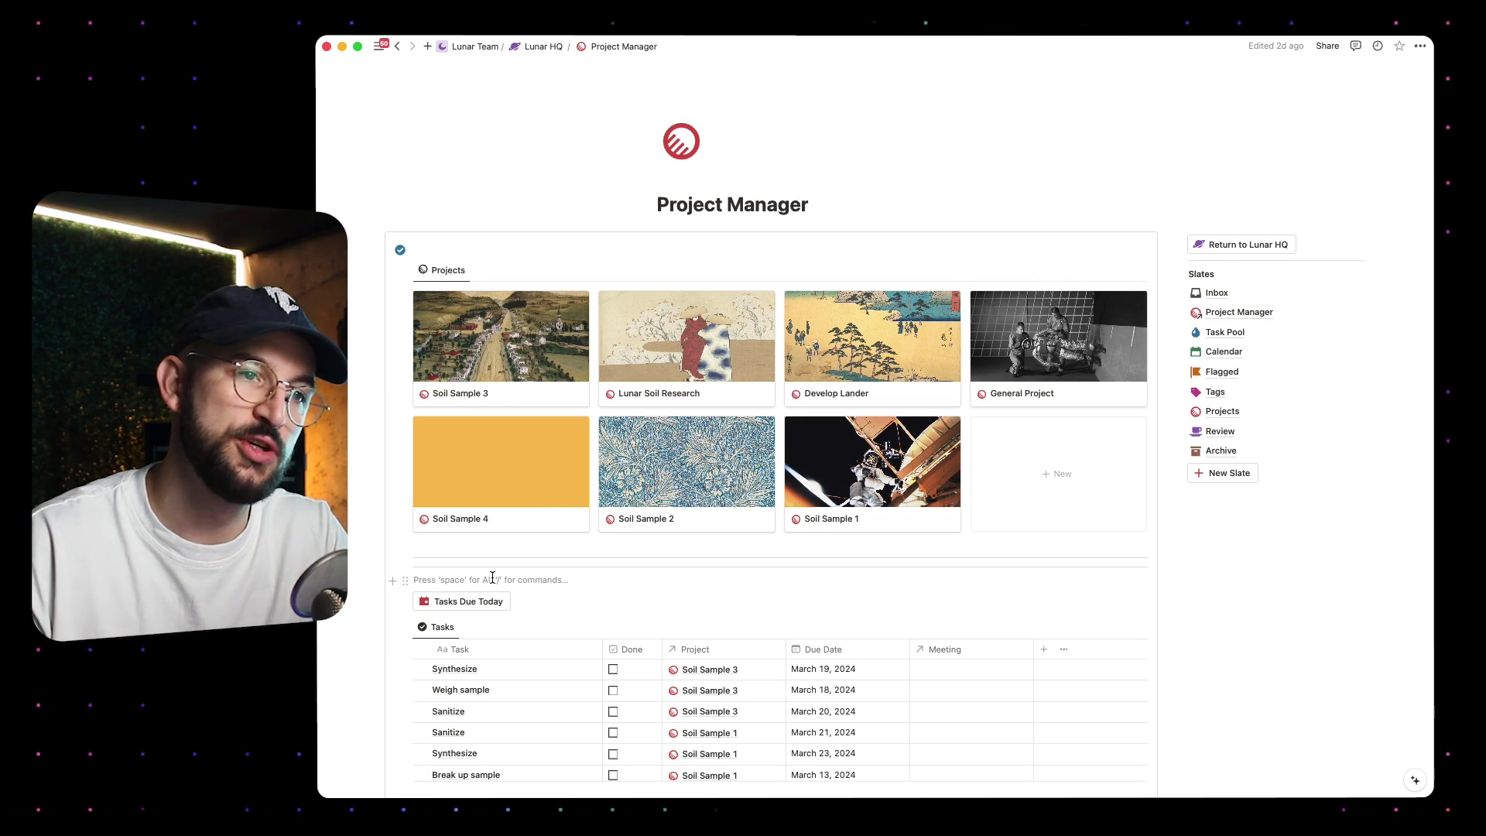
pyautogui.scroll(-1, 434, 545)
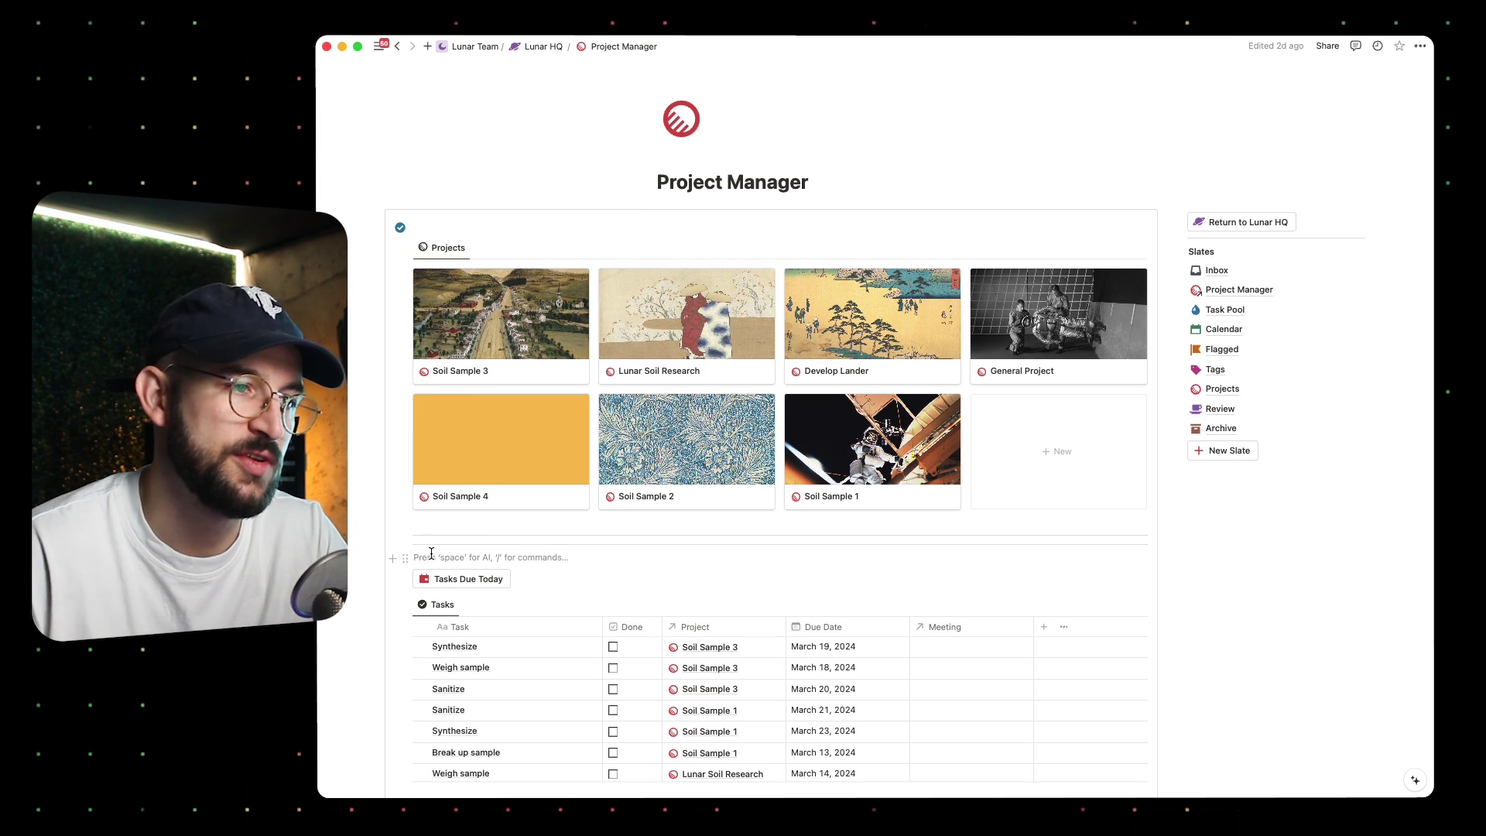
pyautogui.scroll(-1, 433, 551)
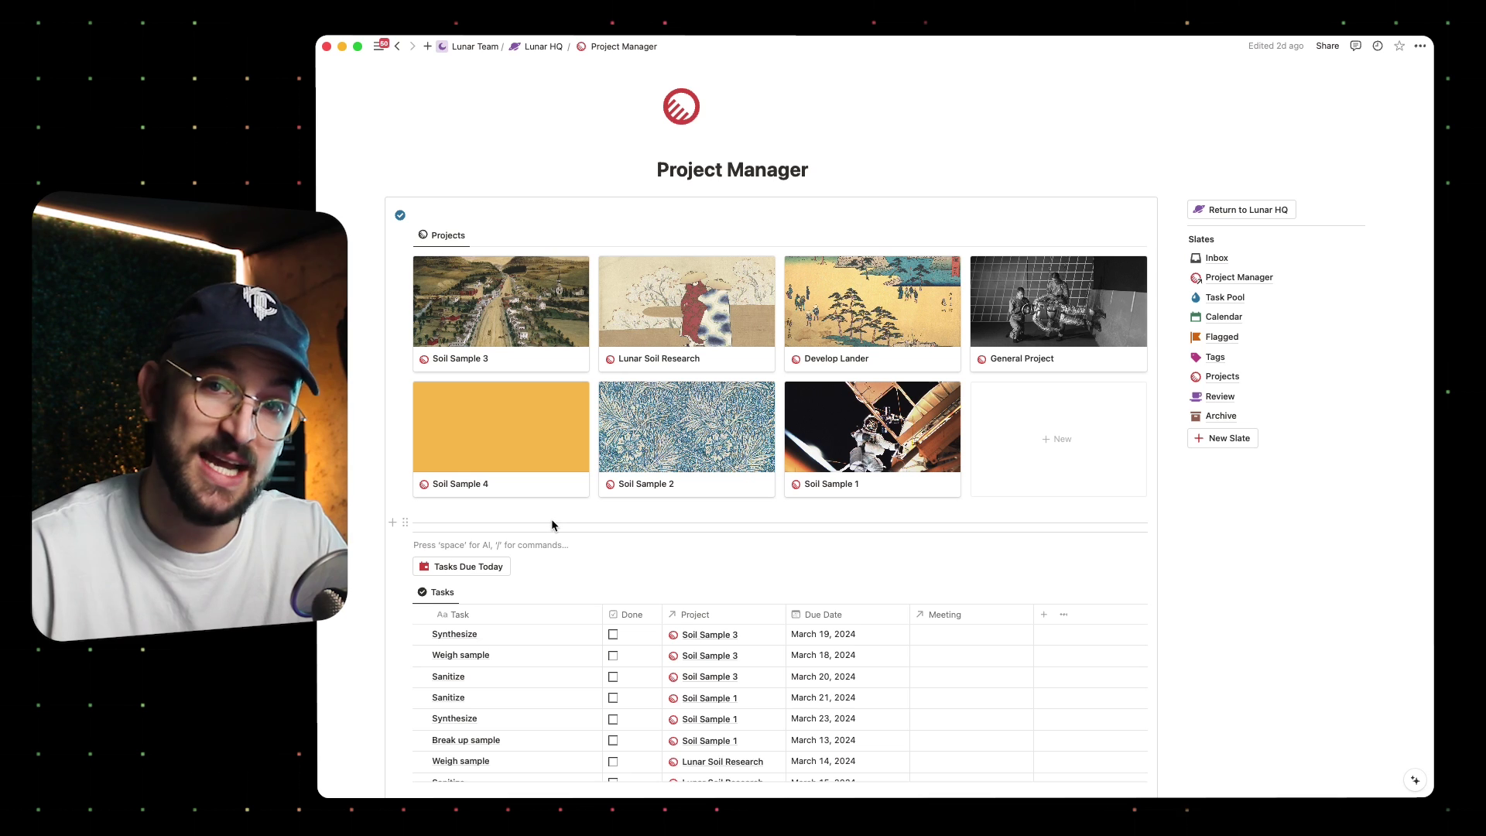
pyautogui.scroll(-2, 552, 525)
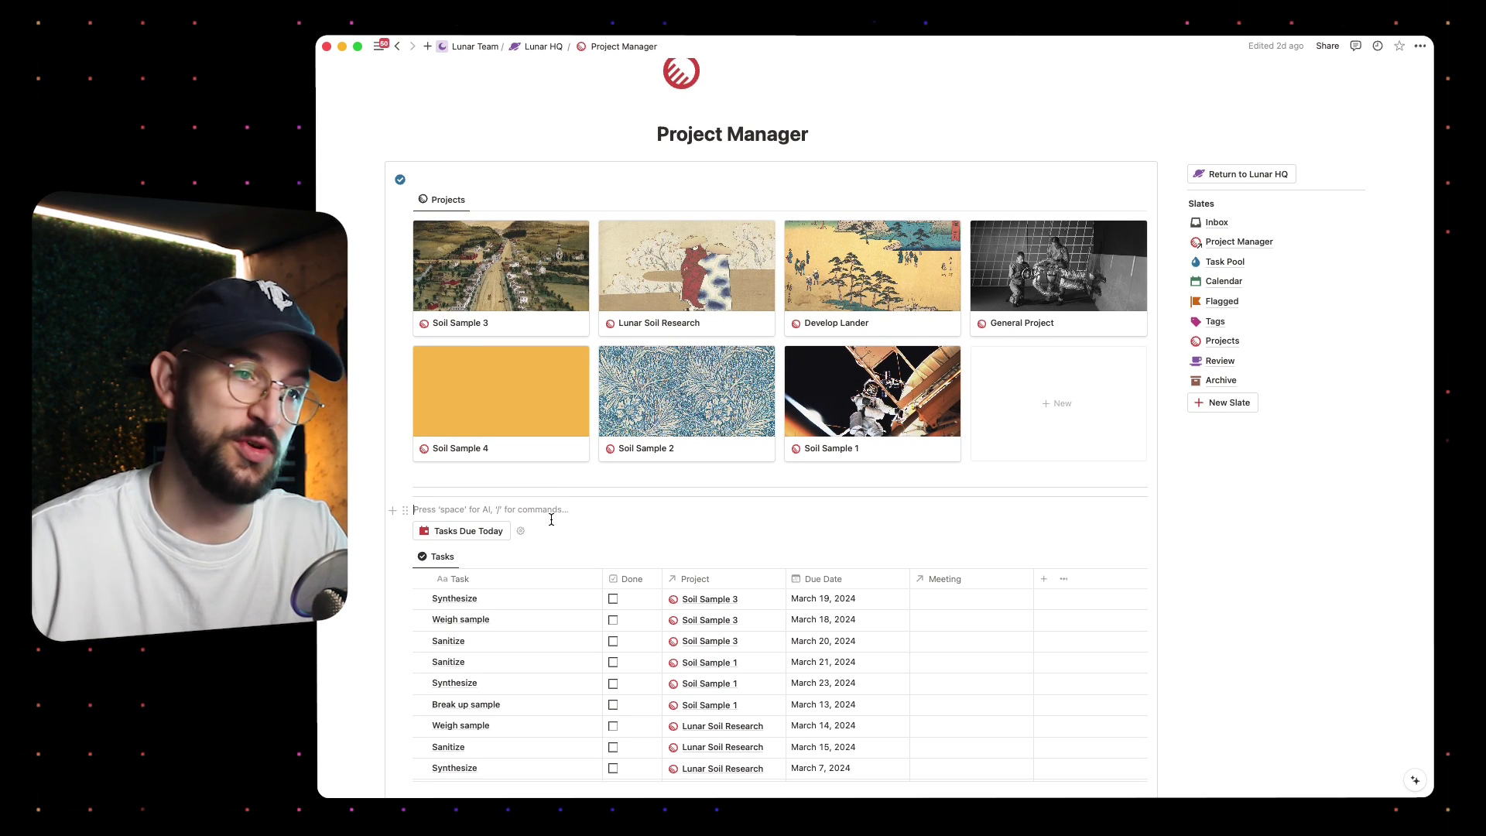
pyautogui.scroll(-2, 552, 519)
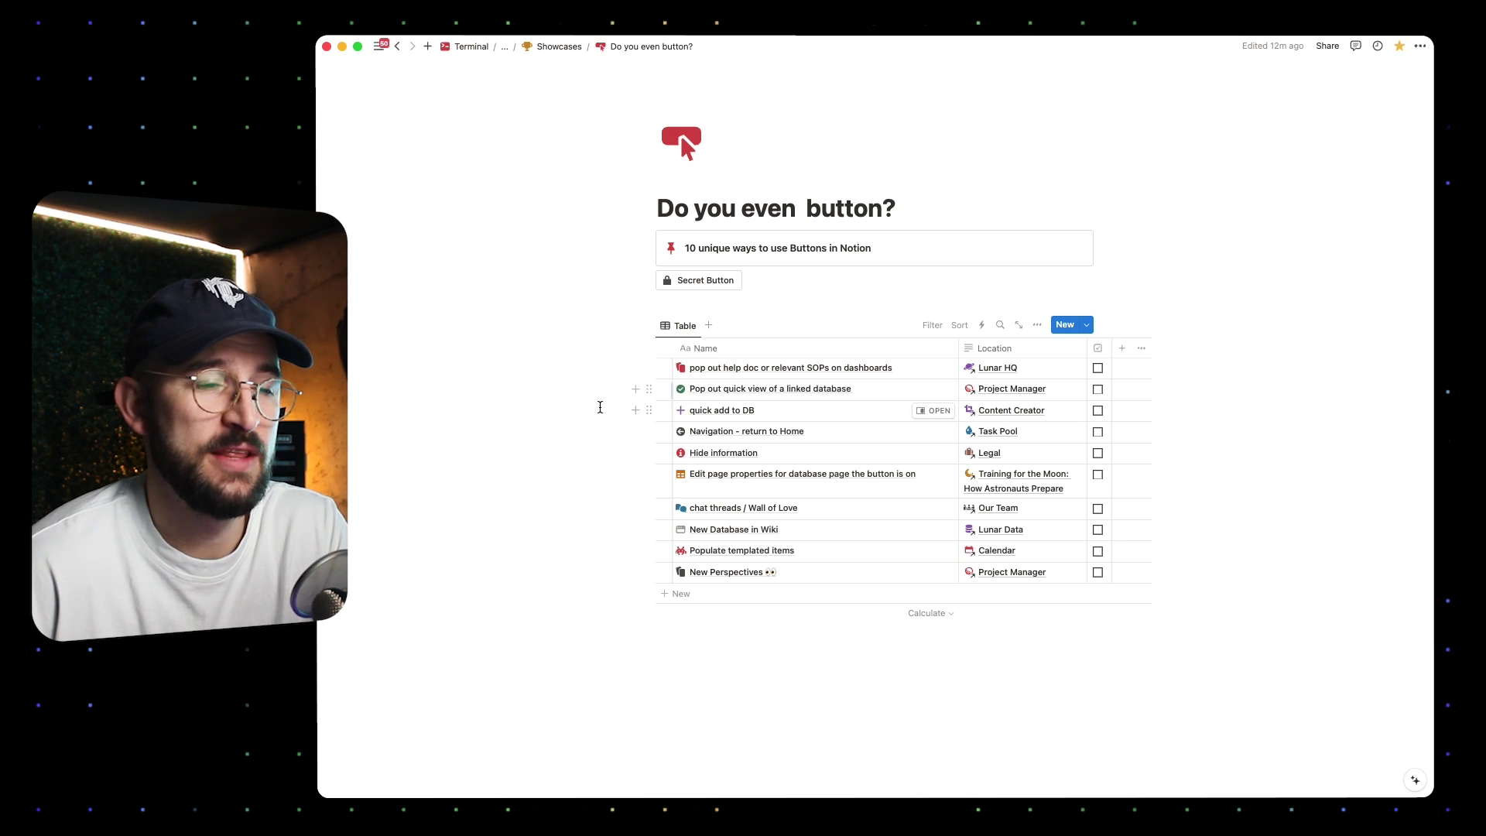
# - Reopen Project Manager and tick Done for the Sanitize and Synthesize tasks
pyautogui.click(789, 400)
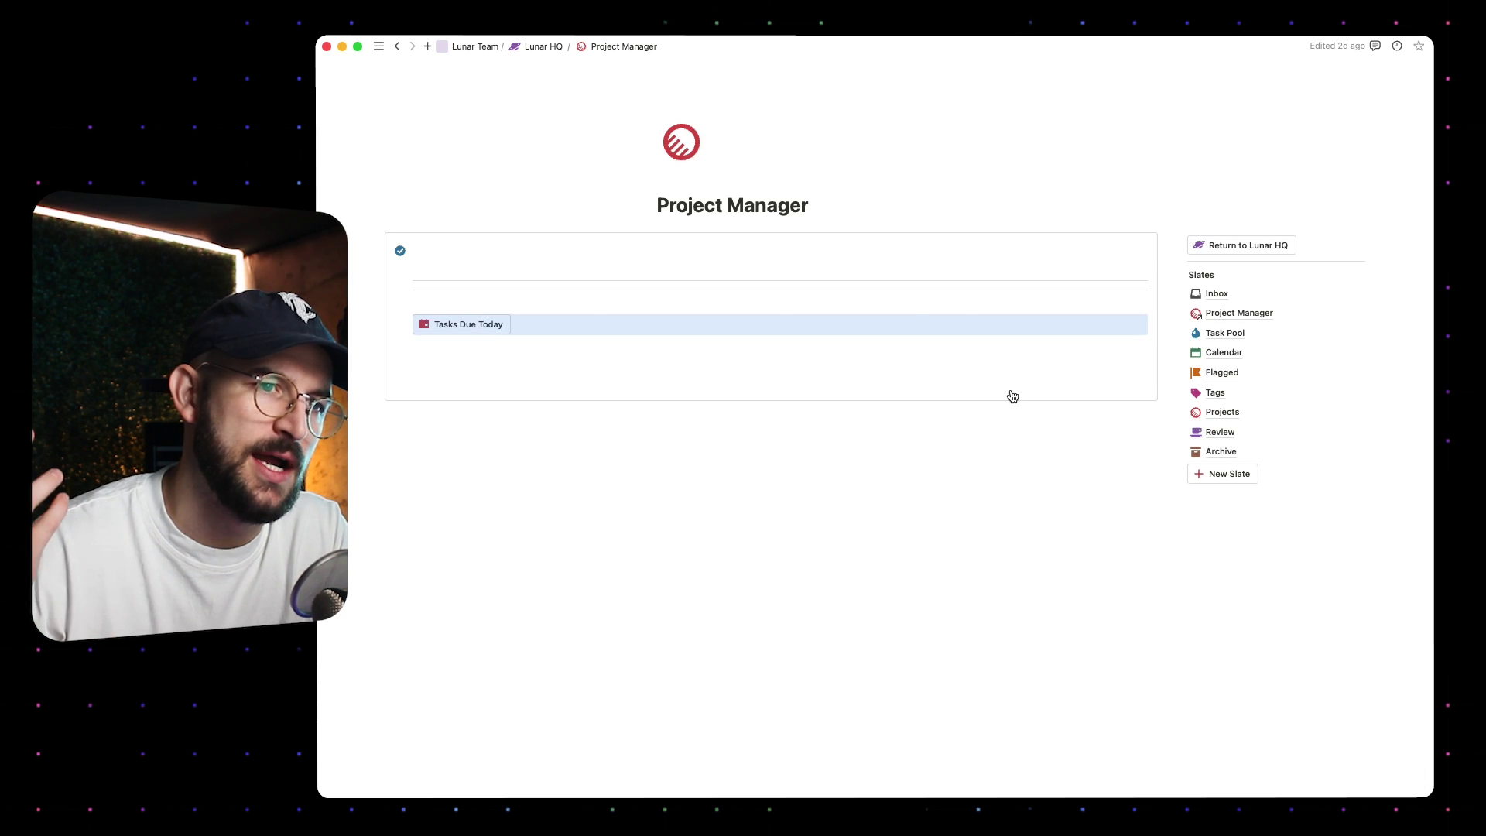
pyautogui.click(444, 250)
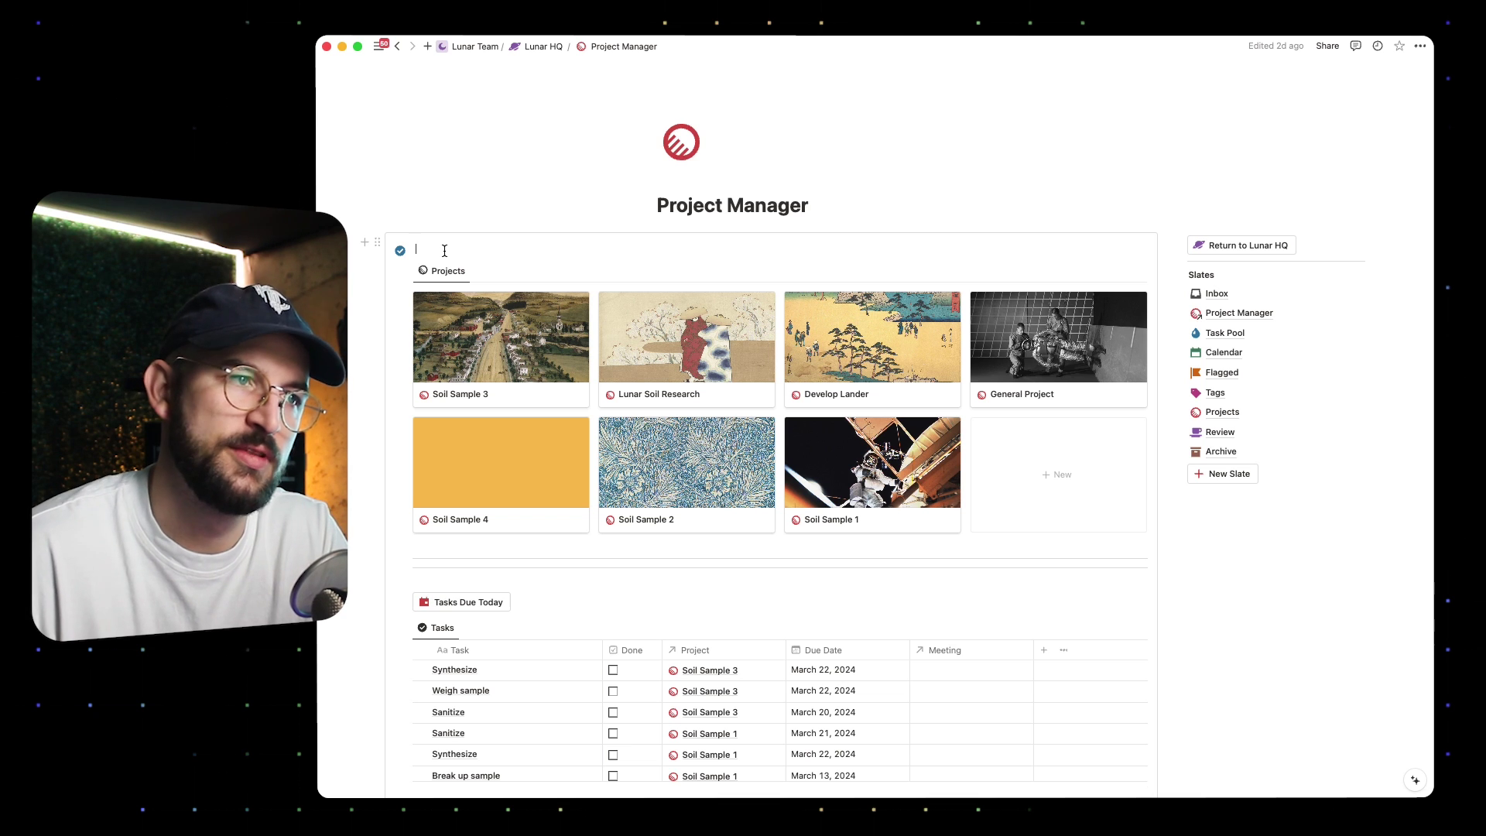
pyautogui.scroll(-2, 472, 304)
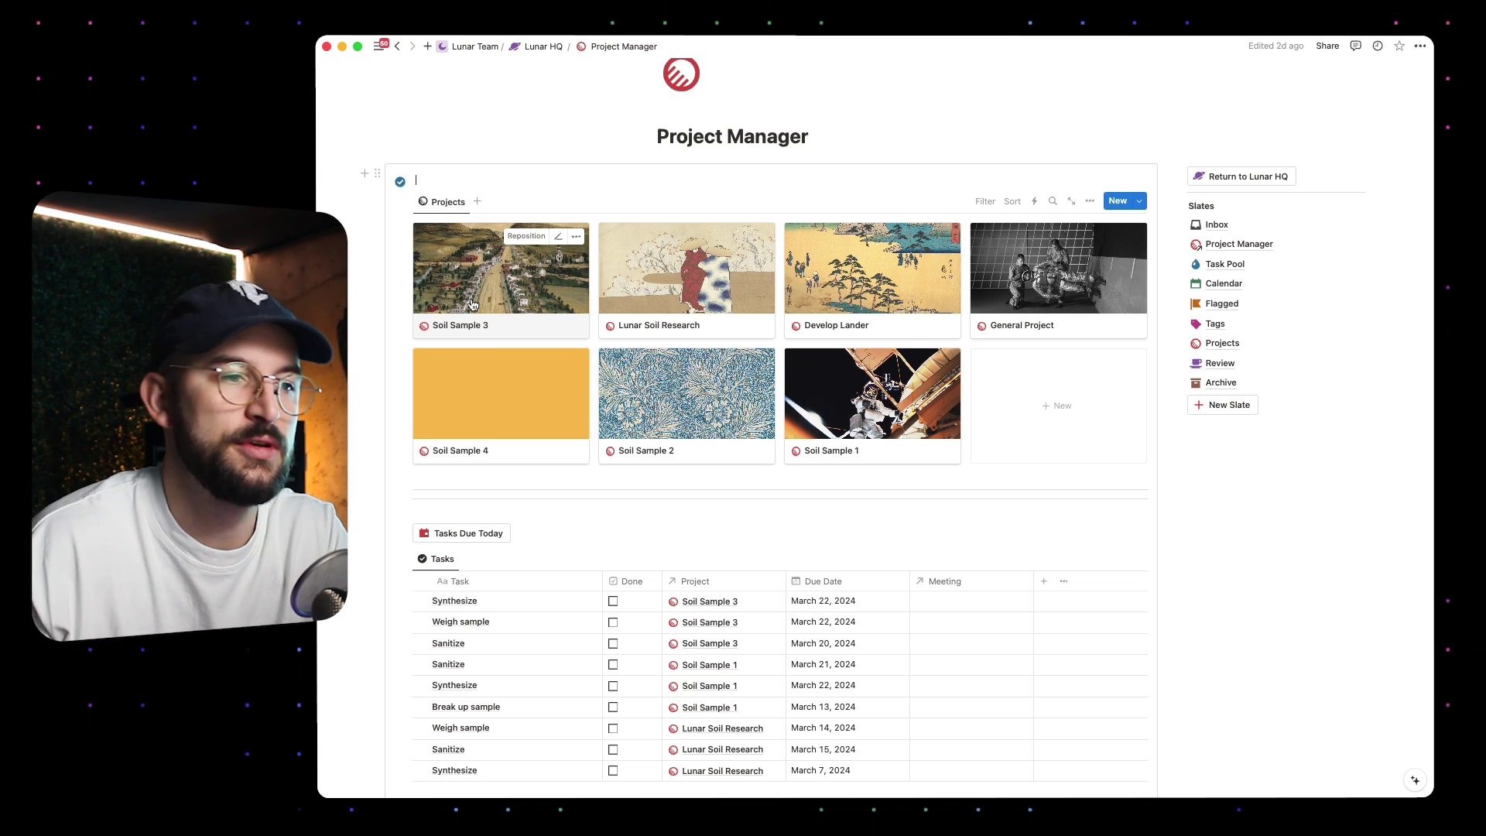
pyautogui.scroll(-1, 480, 402)
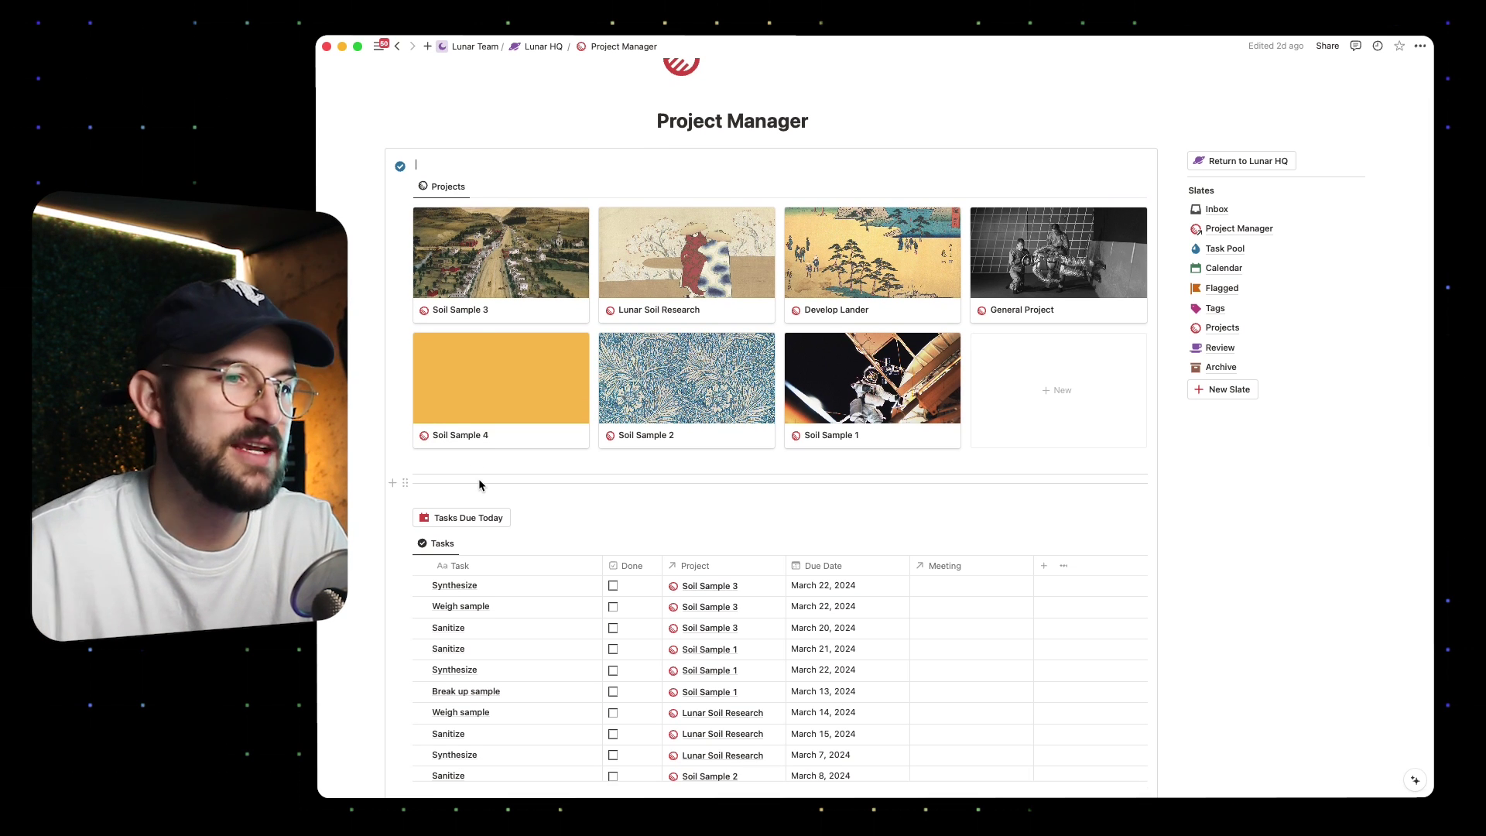
pyautogui.scroll(-1, 478, 479)
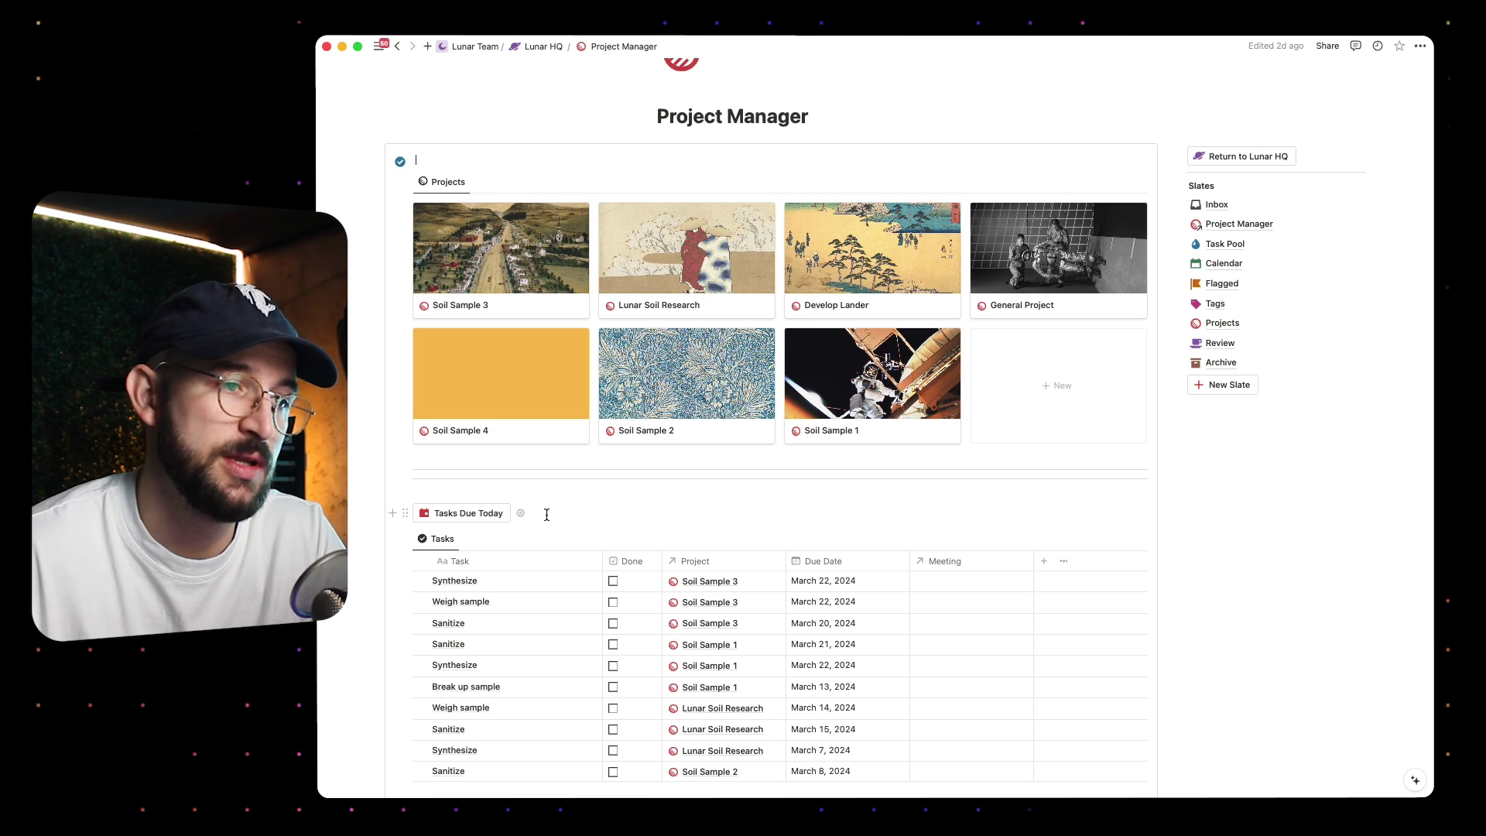
pyautogui.scroll(-2, 557, 510)
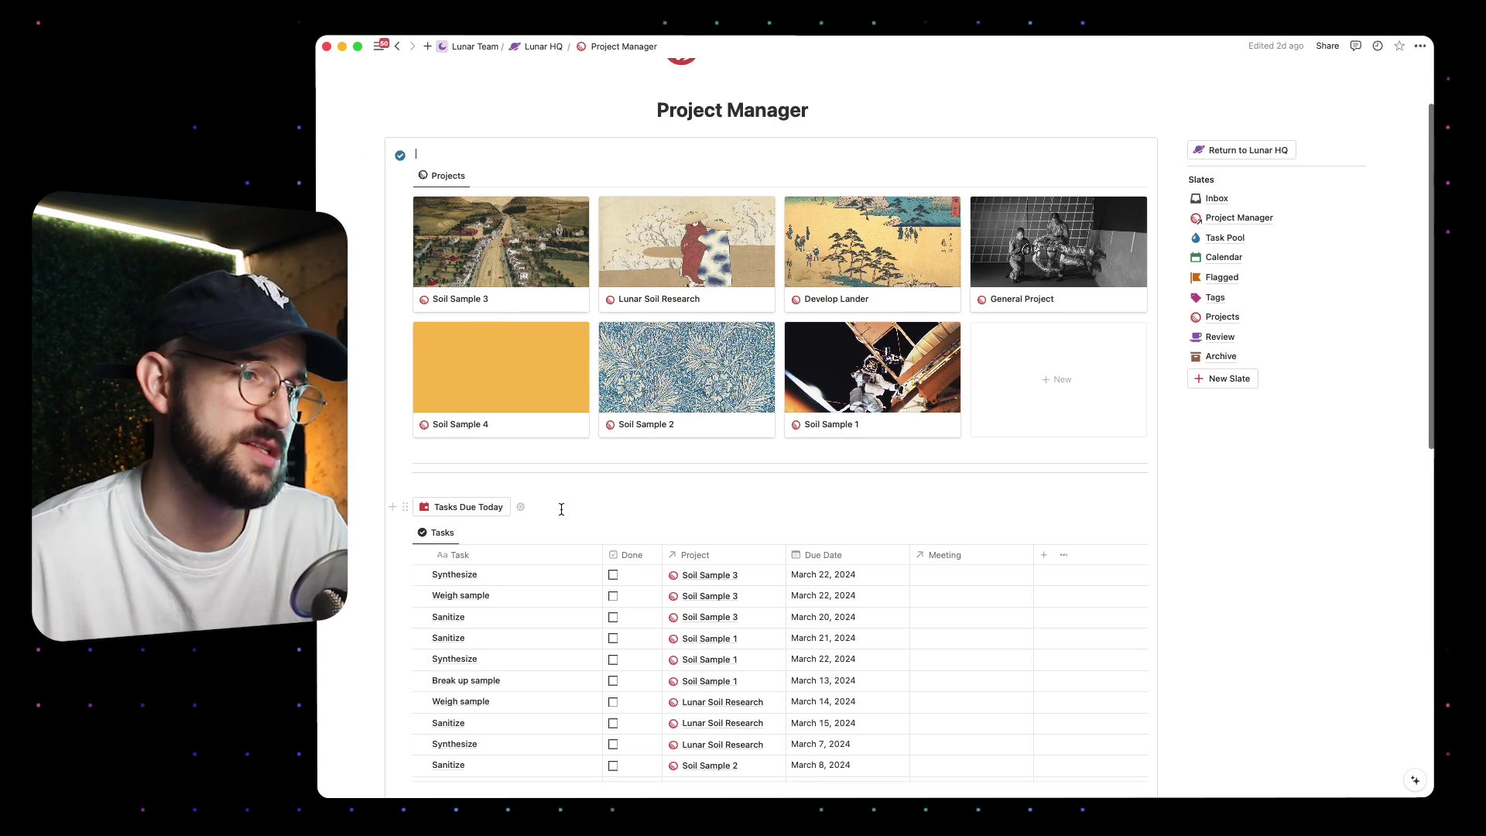
pyautogui.scroll(3, 541, 433)
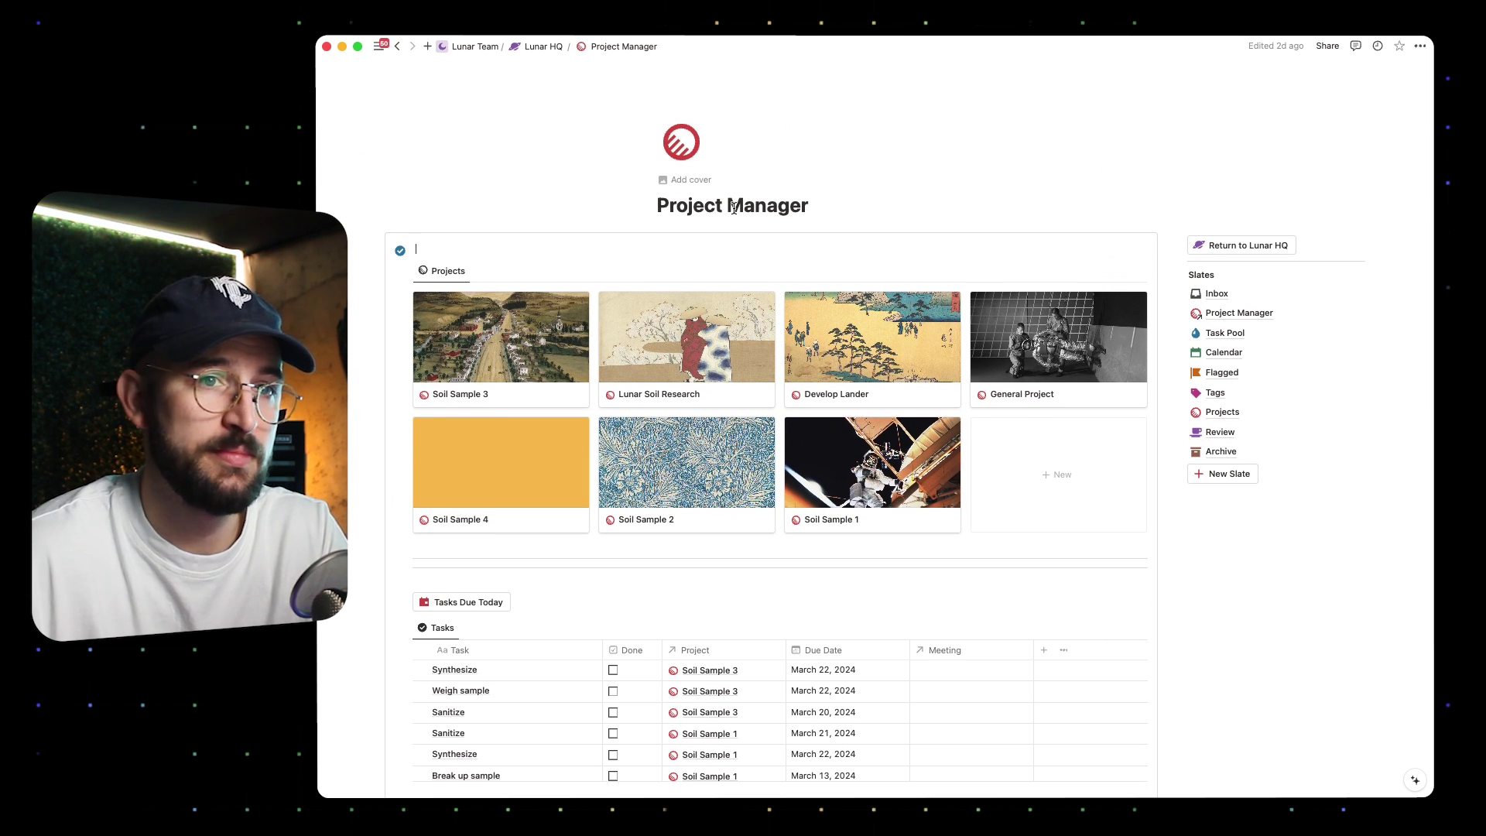
pyautogui.scroll(-6, 704, 267)
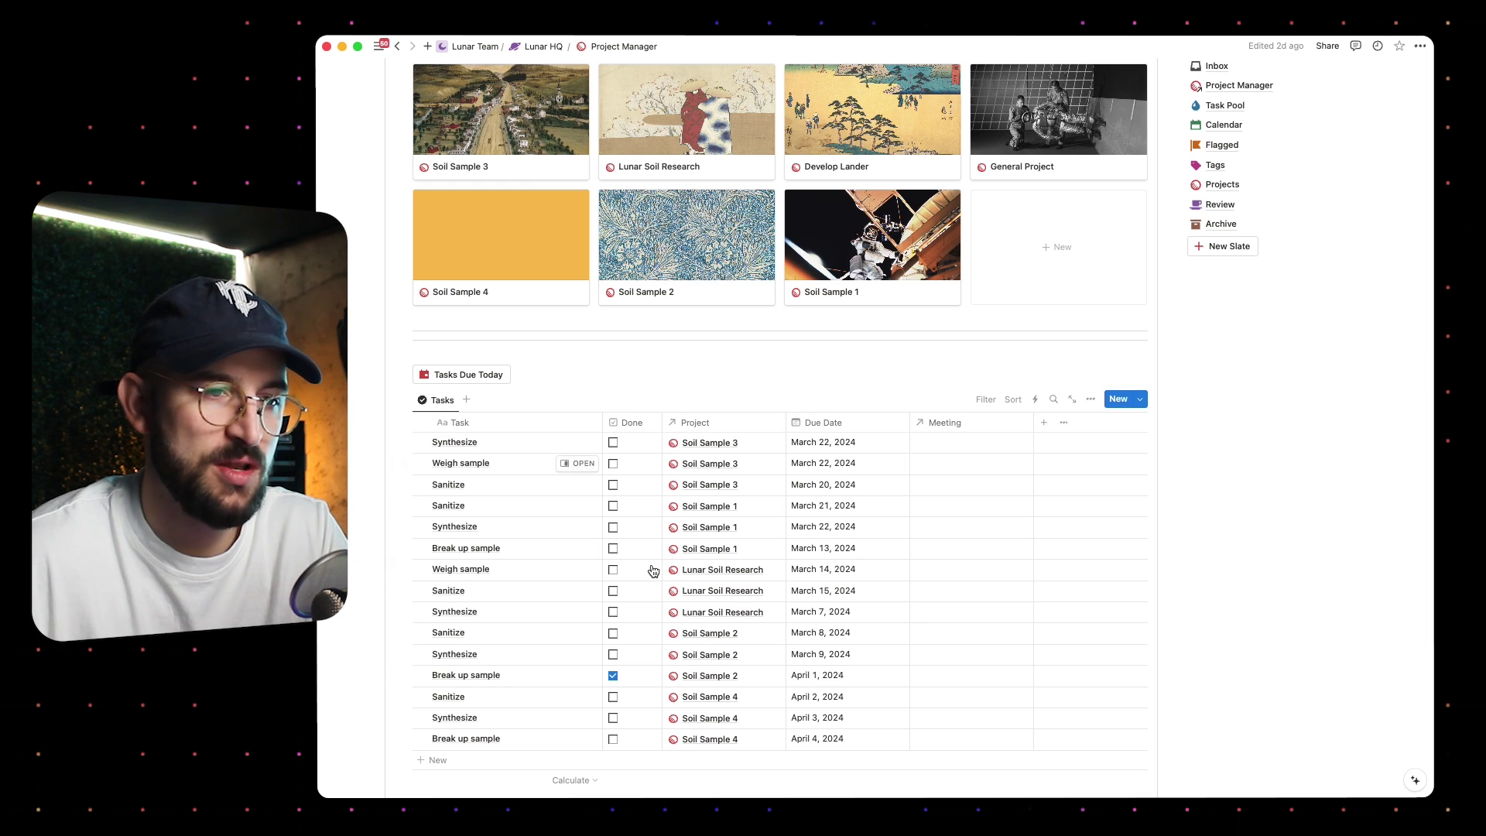
pyautogui.click(612, 590)
pyautogui.click(613, 527)
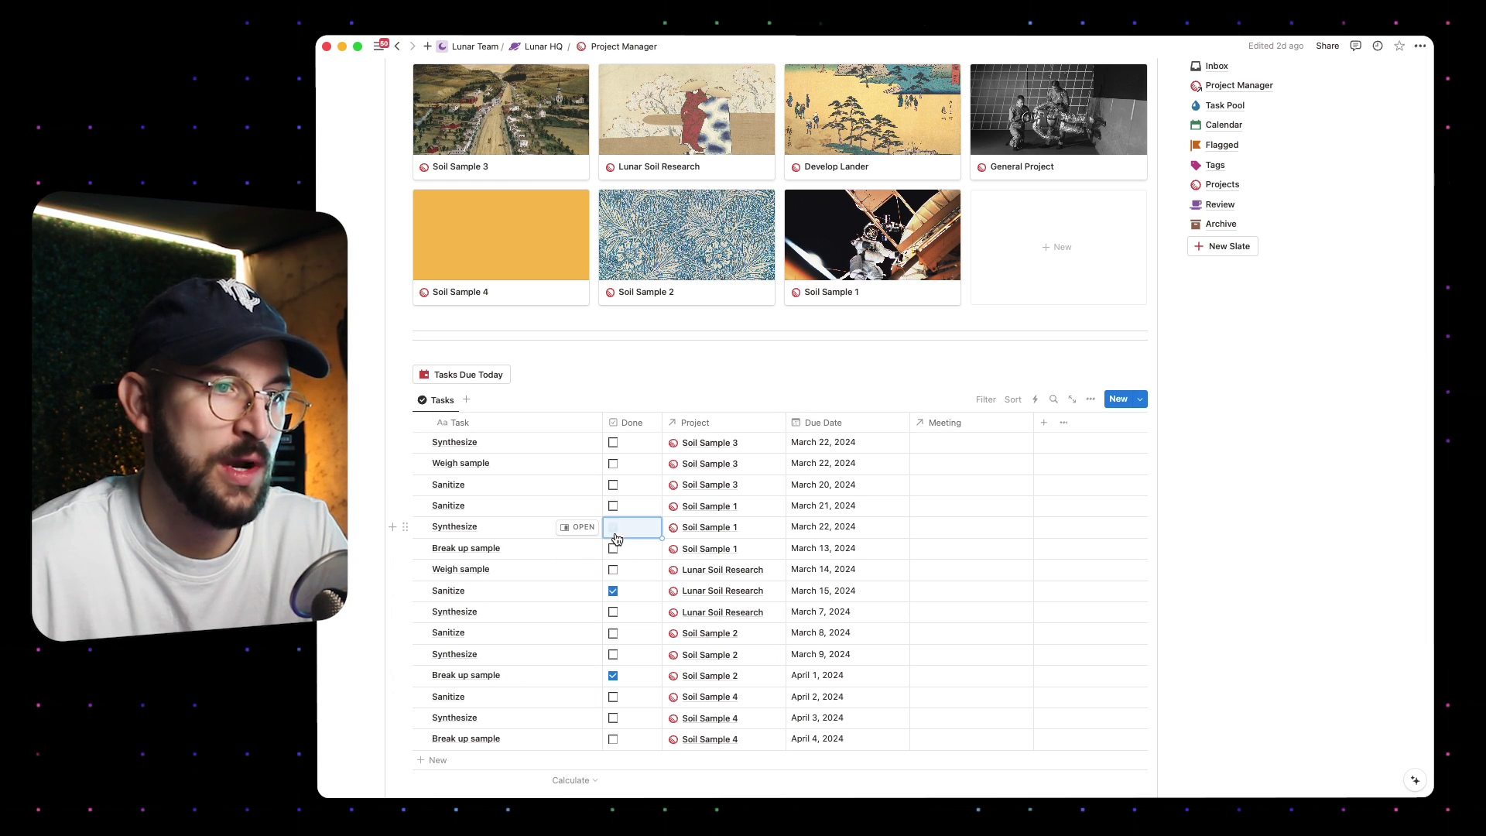
# - Pop out the Tasks Due Today view and inspect its due-today filter rule
pyautogui.click(452, 376)
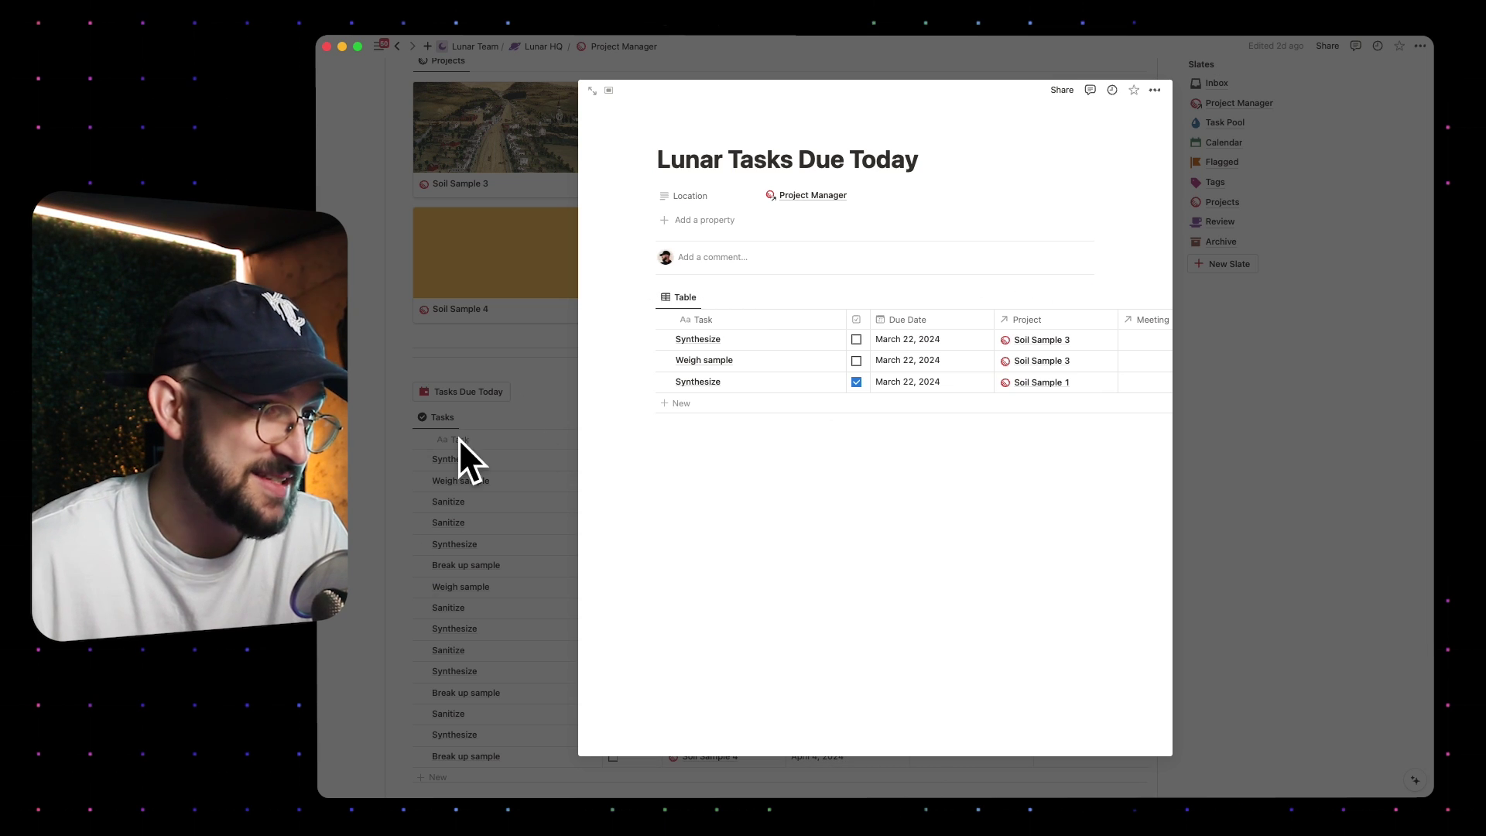
pyautogui.click(932, 296)
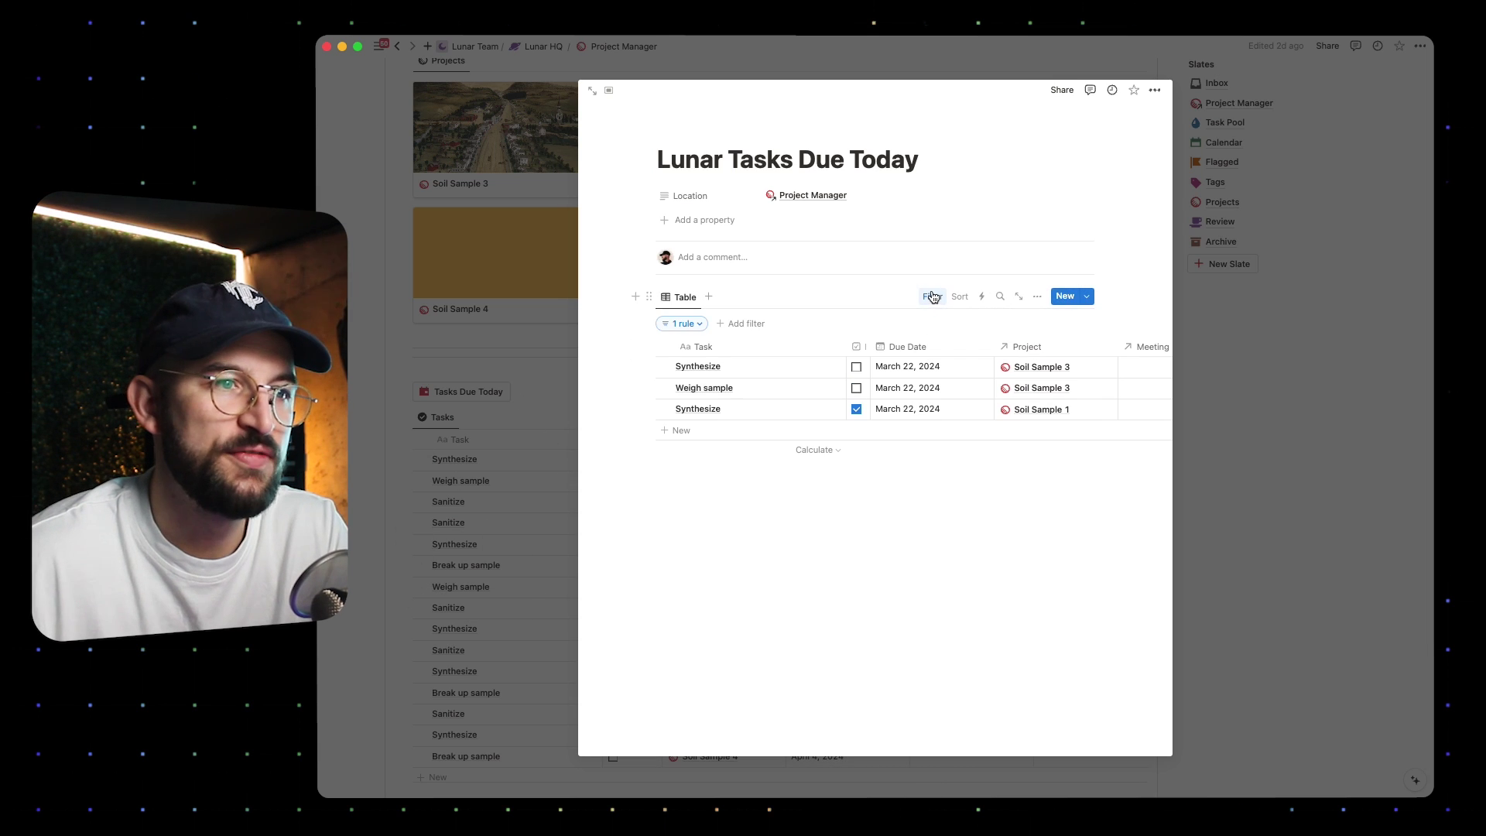
pyautogui.click(679, 325)
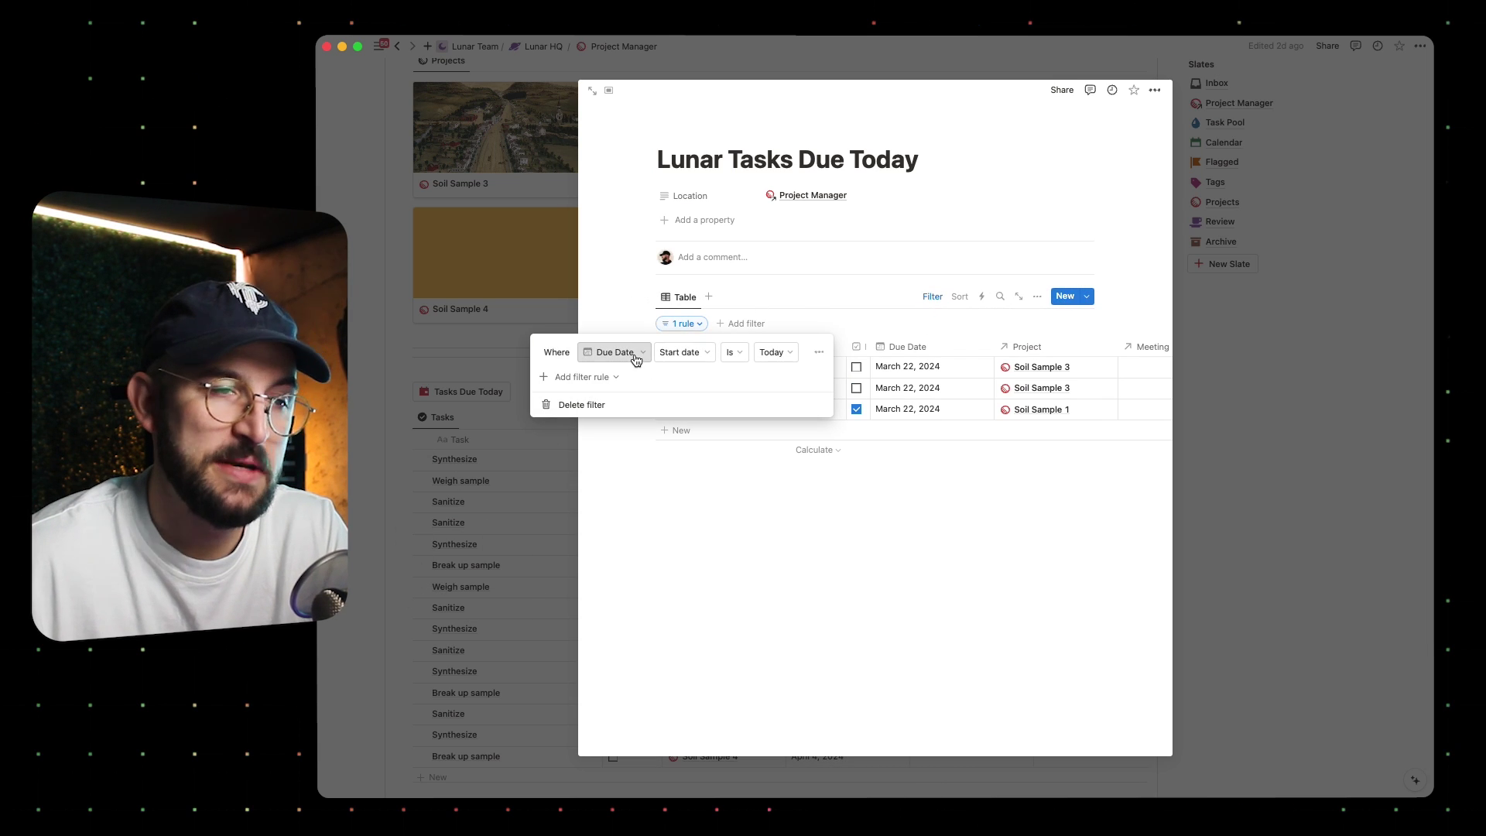
pyautogui.click(815, 564)
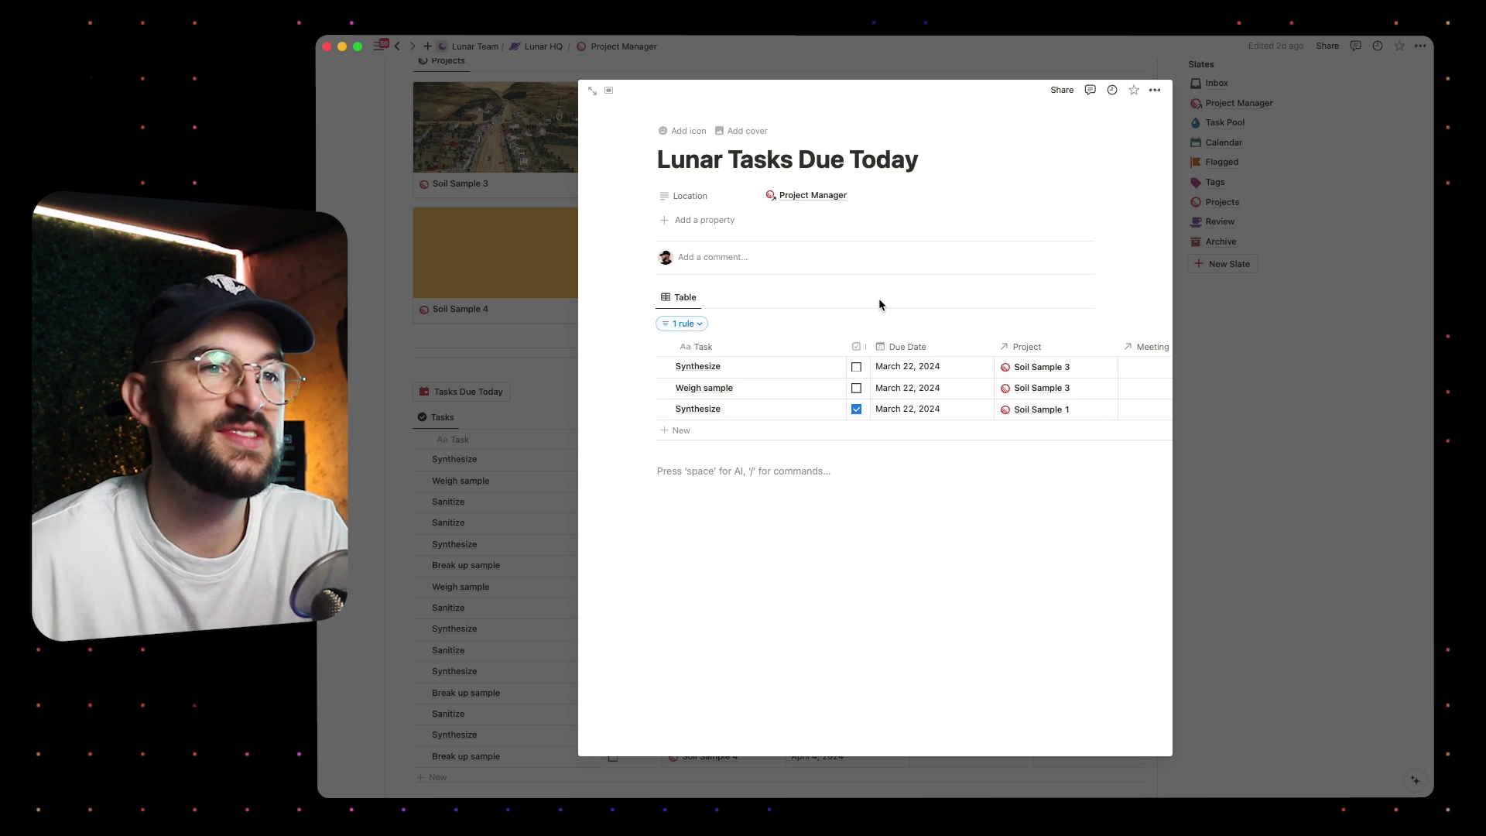
pyautogui.moveTo(809, 372)
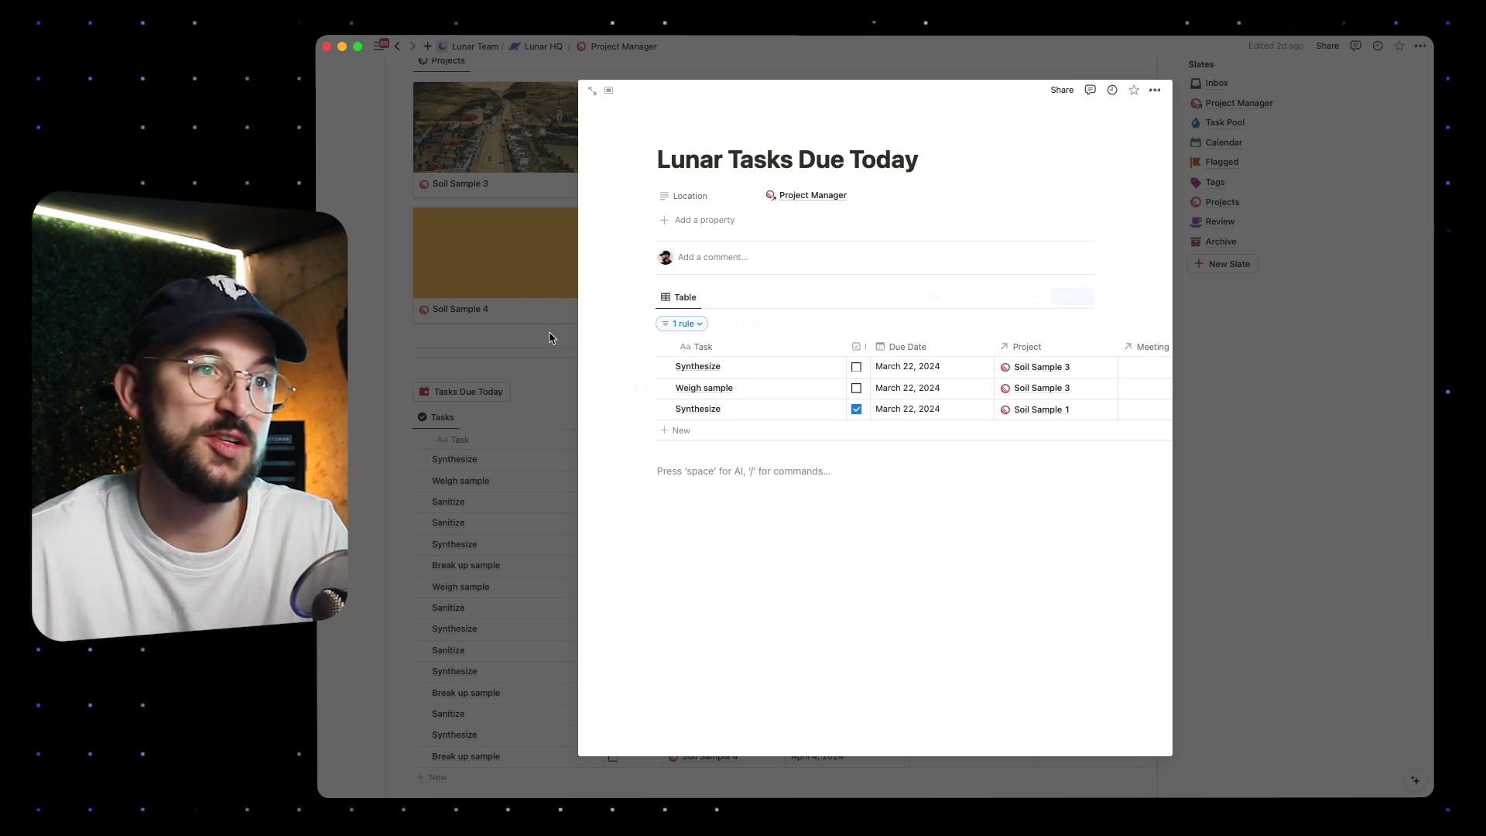
pyautogui.click(479, 364)
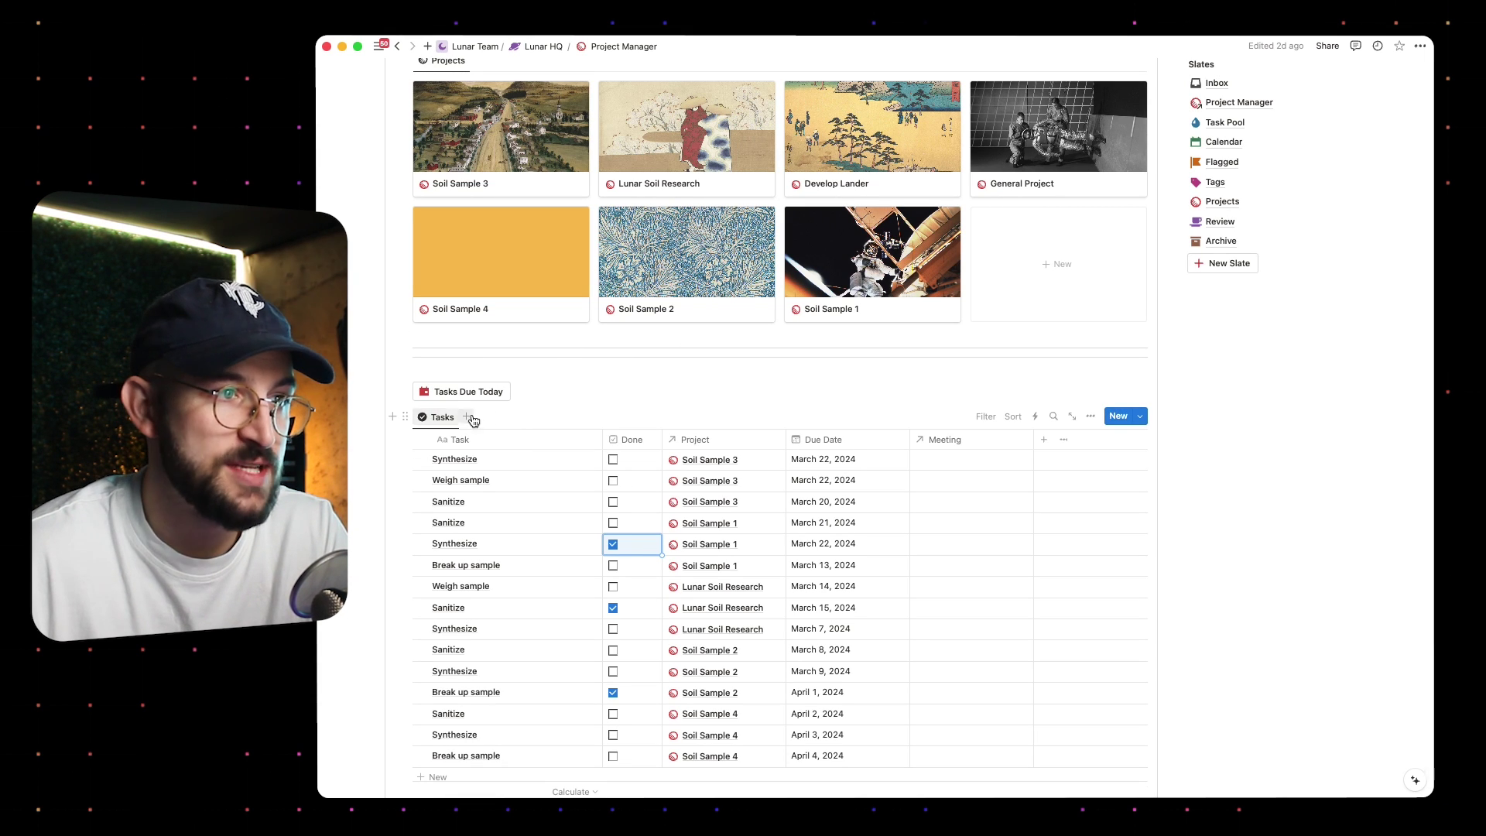
# - Reopen the Lunar Tasks Due Today peek, close it, and pop it out once more
pyautogui.click(485, 392)
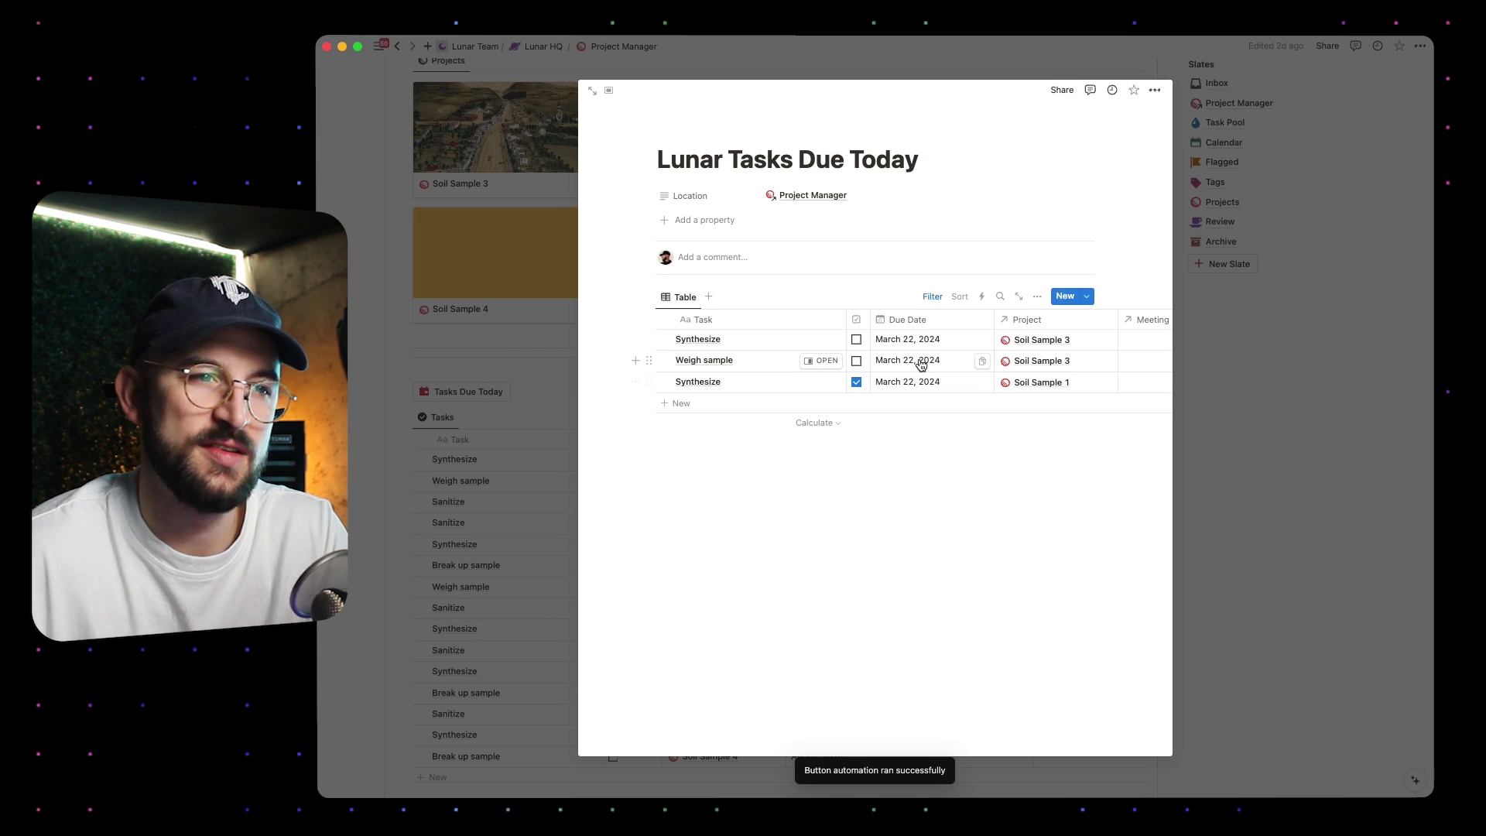
pyautogui.click(862, 472)
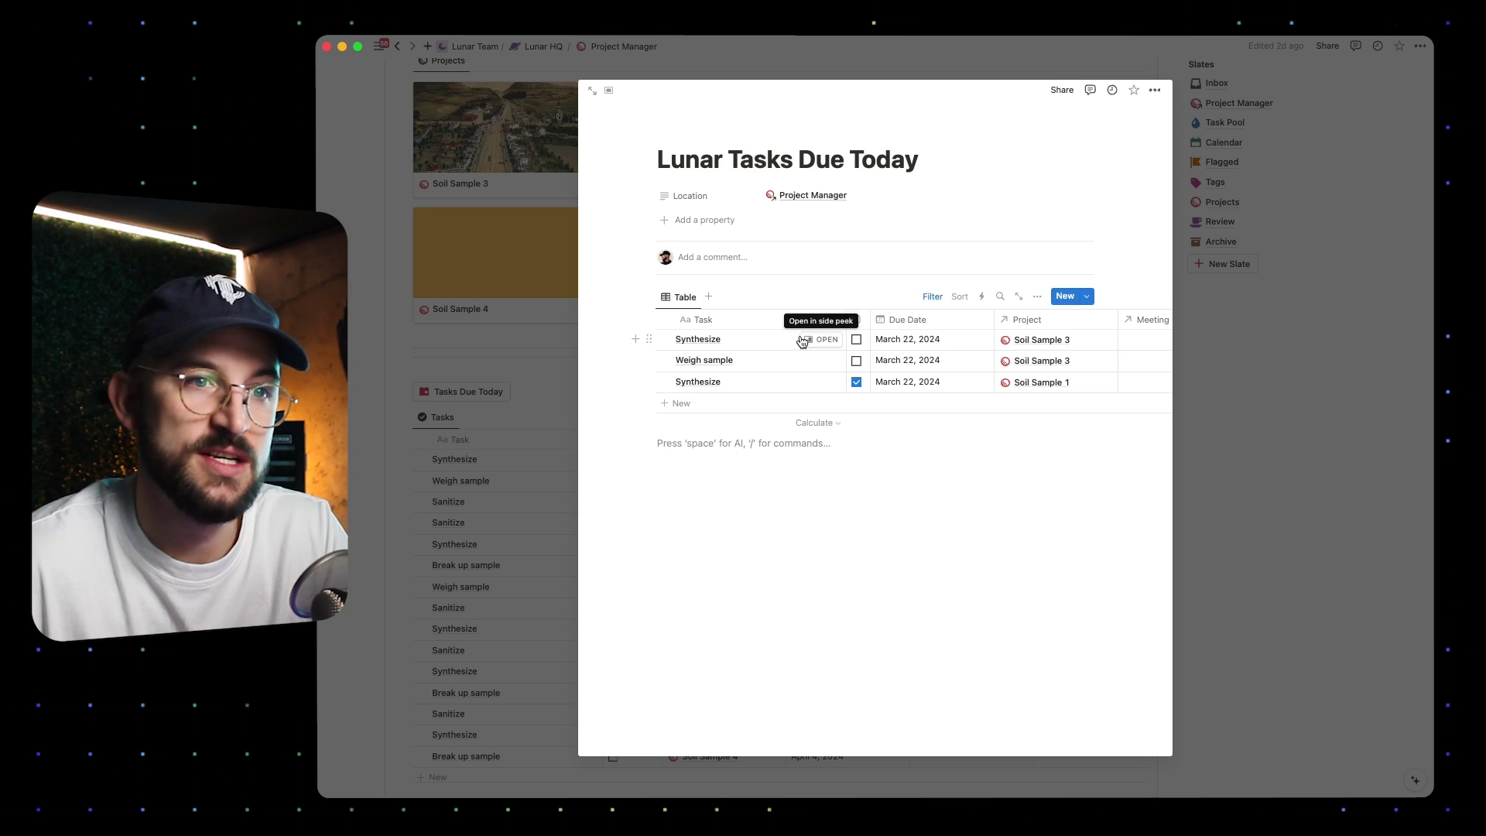
pyautogui.click(1287, 408)
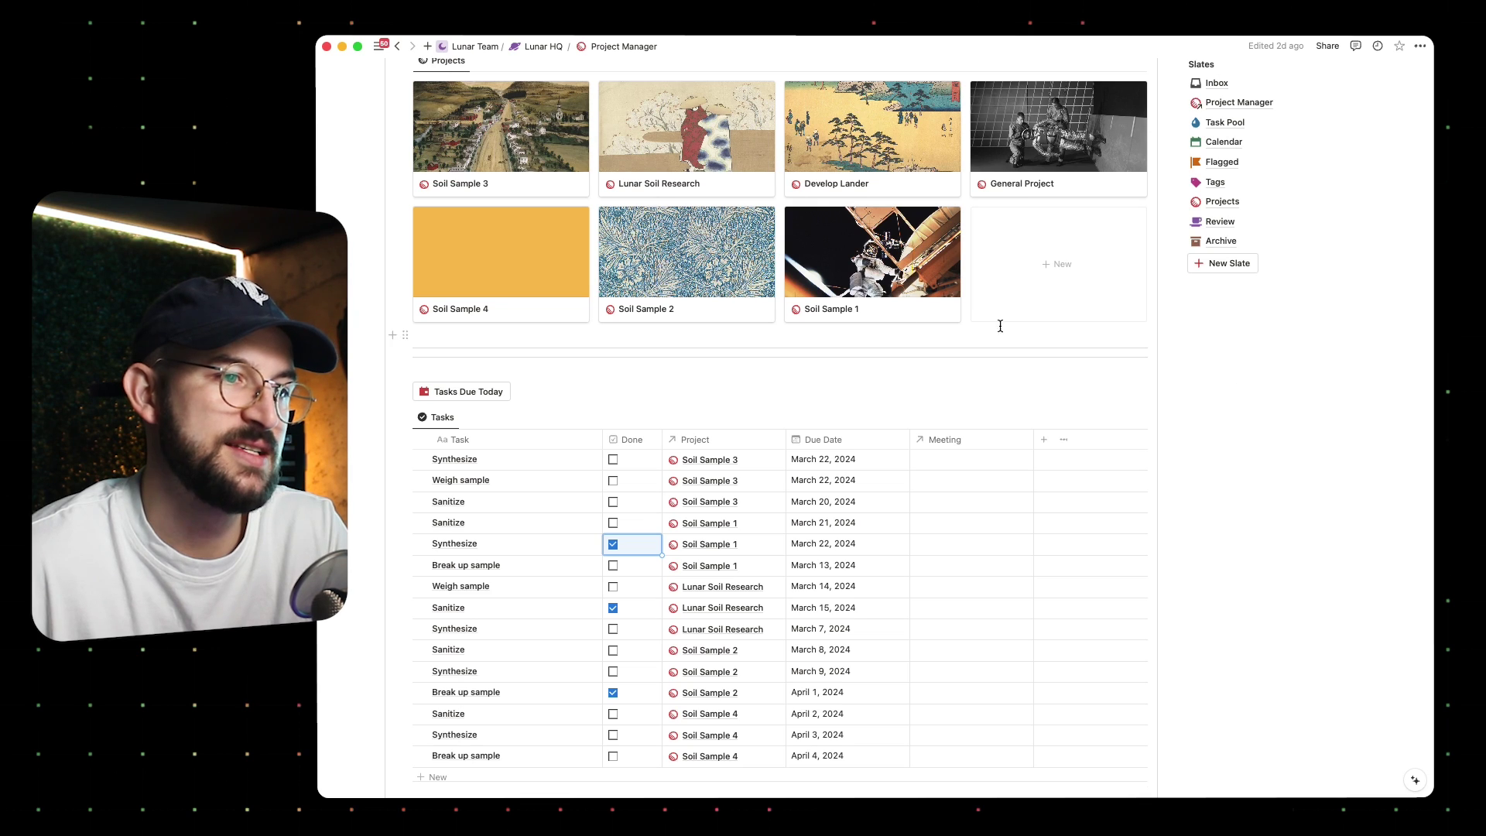
pyautogui.click(605, 390)
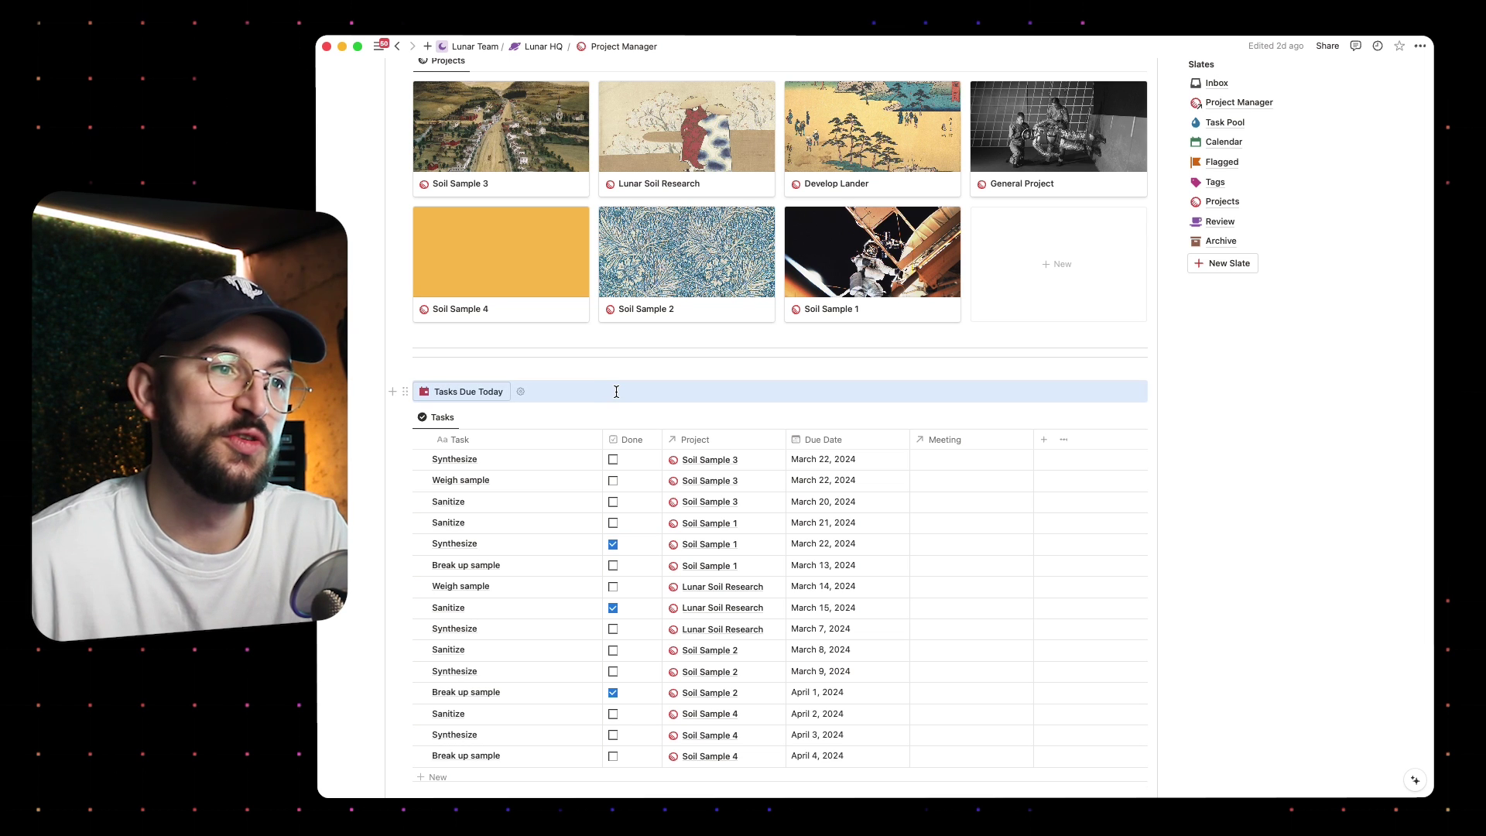
pyautogui.click(415, 369)
pyautogui.scroll(-1, 424, 379)
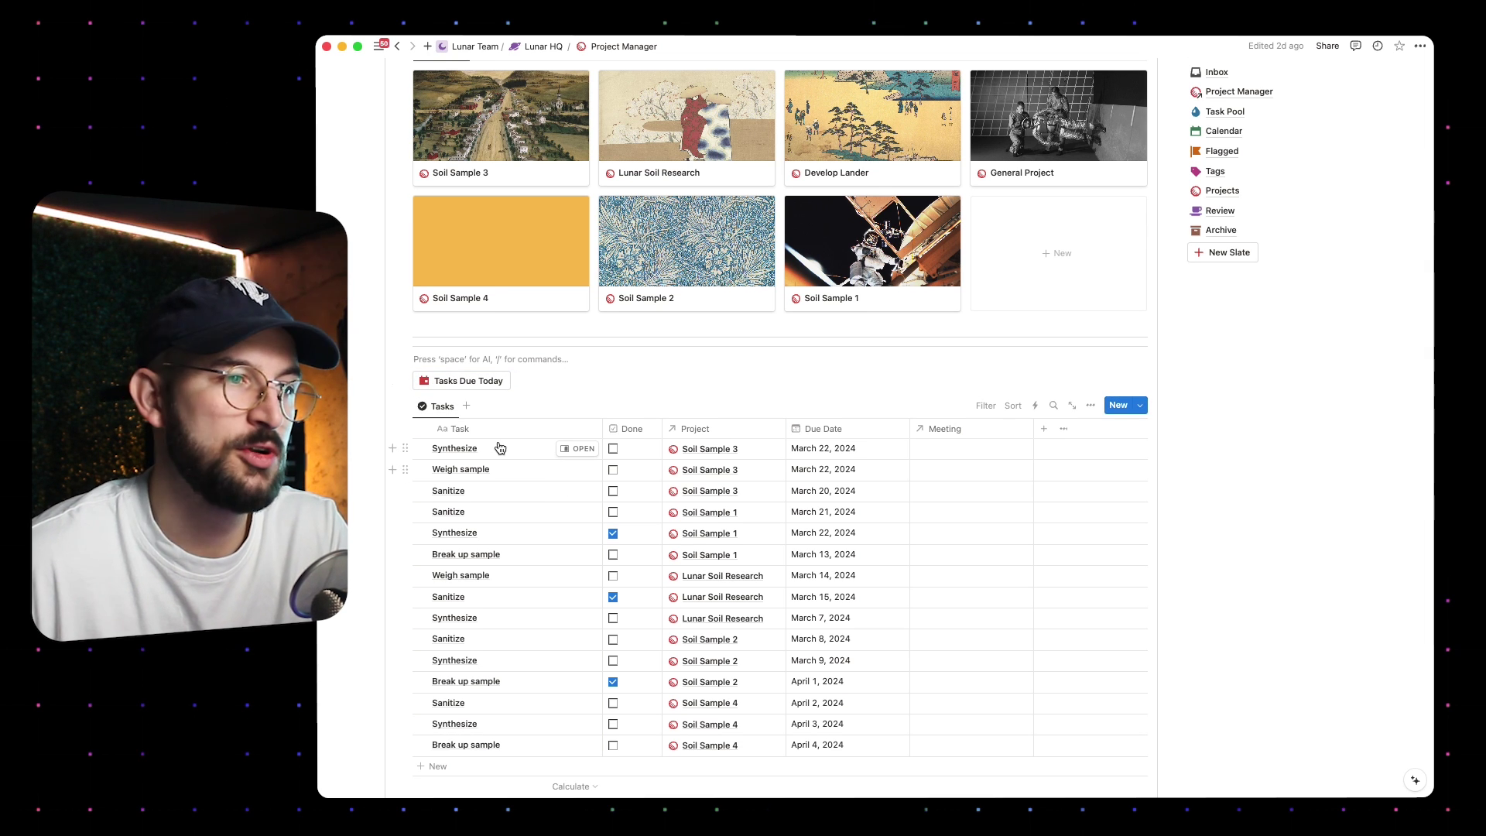
pyautogui.click(468, 381)
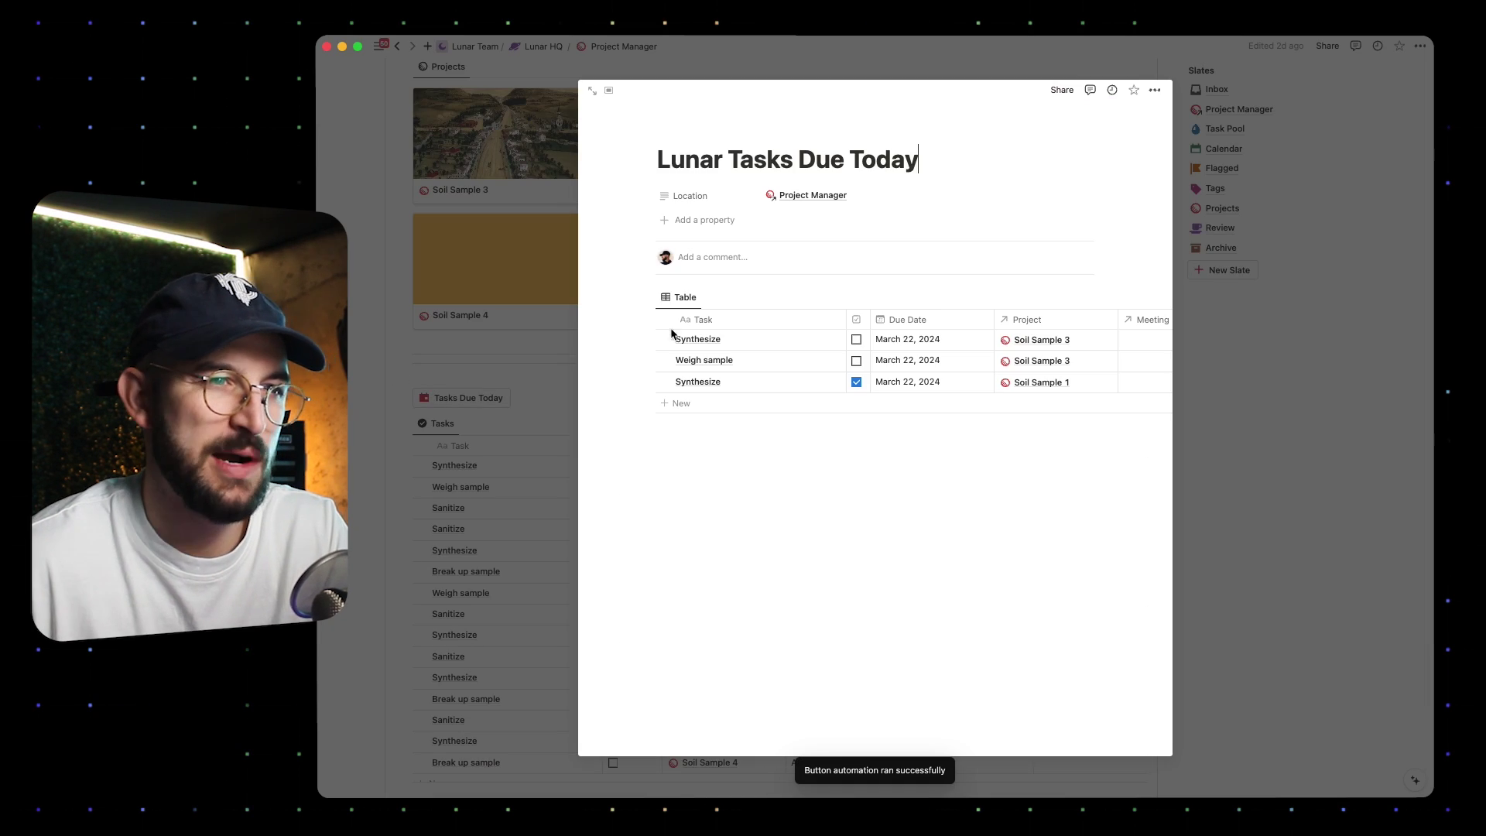
# - Close the Tasks Due Today peek and look over the Content Creator page
pyautogui.press('Escape')
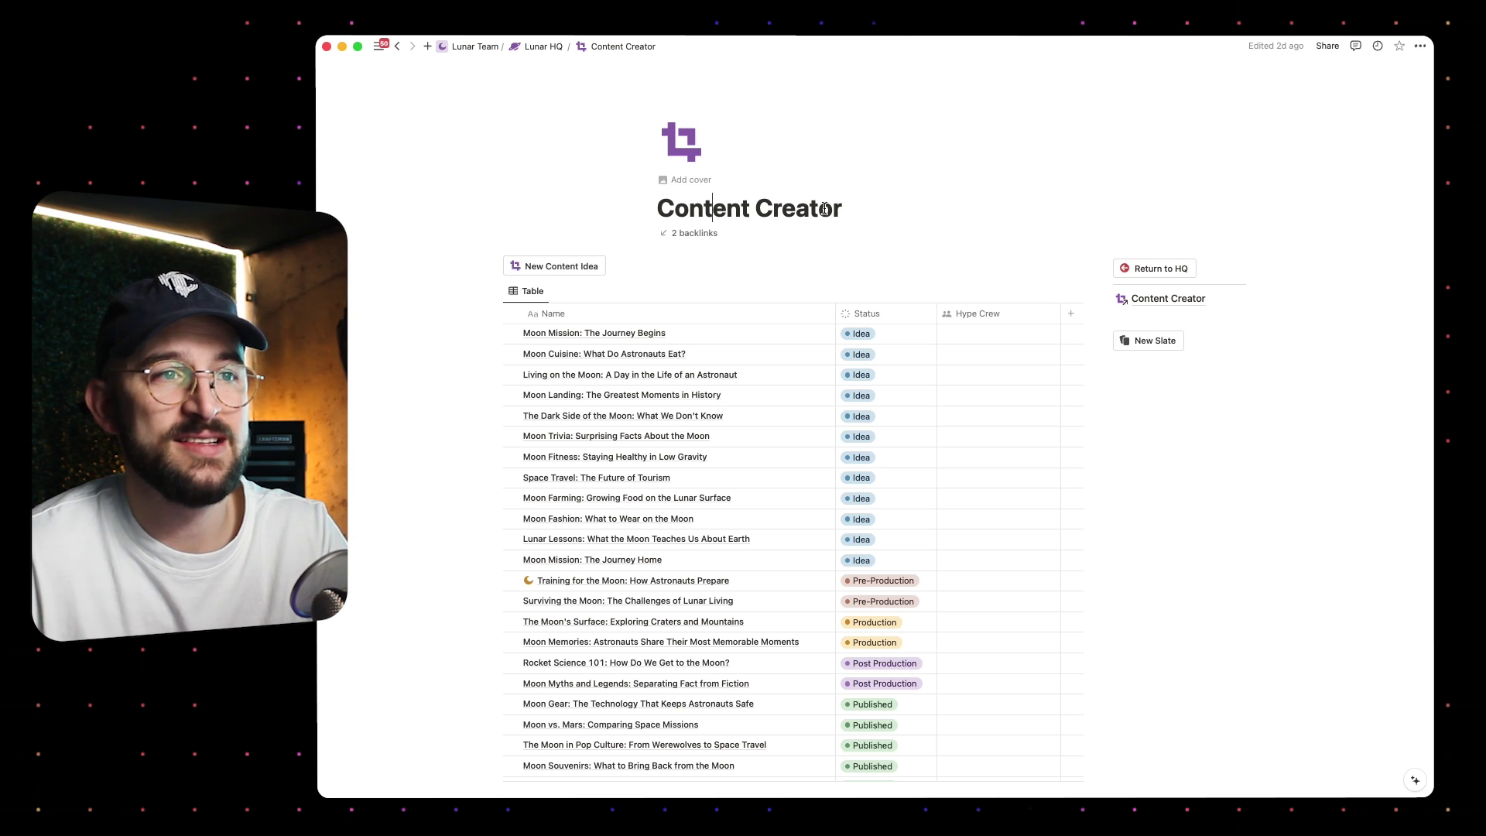
pyautogui.moveTo(851, 207); pyautogui.dragTo(629, 202)
pyautogui.click(701, 208)
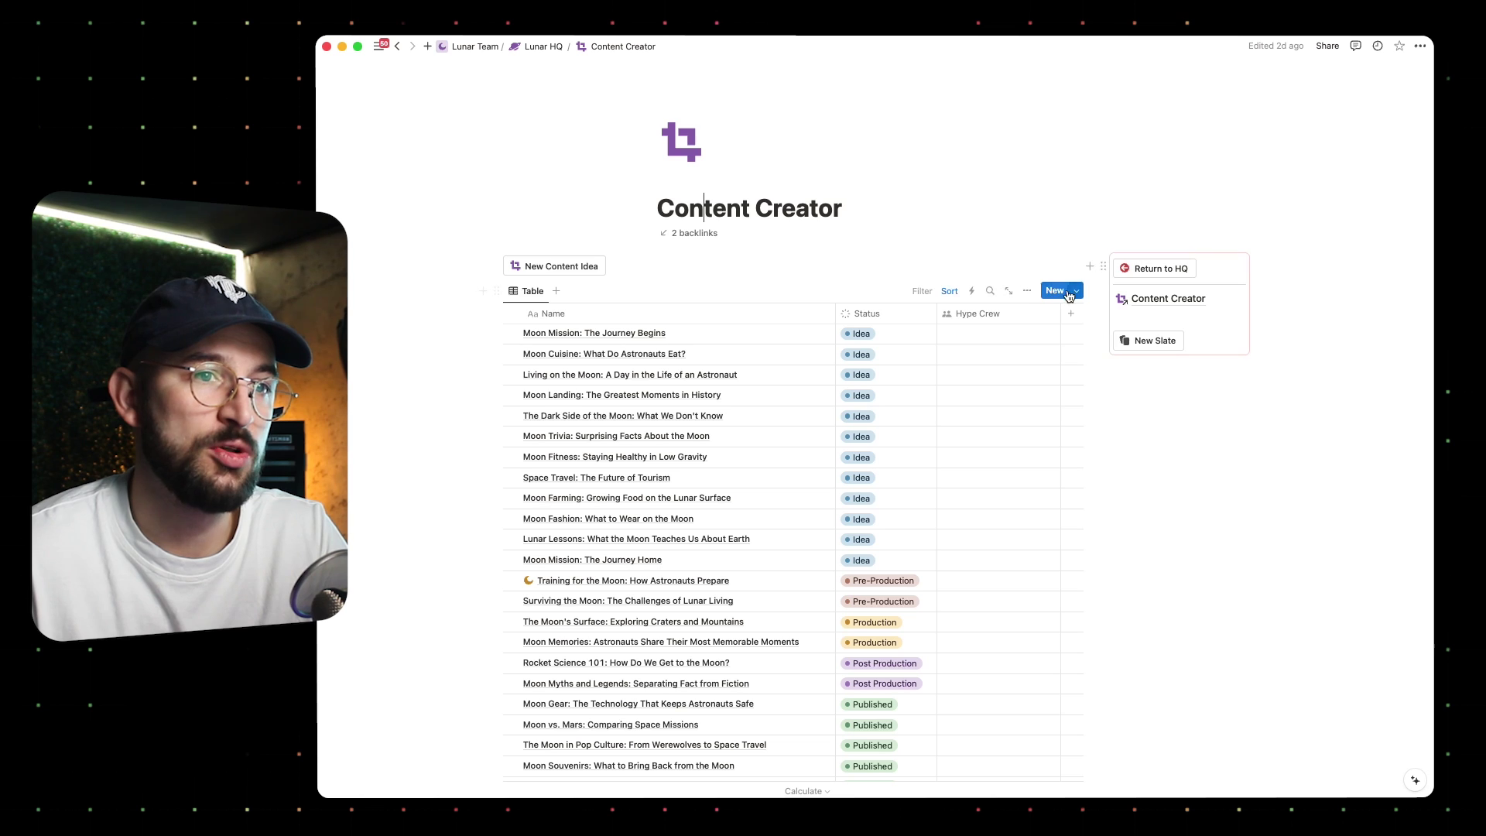
pyautogui.scroll(-5, 805, 421)
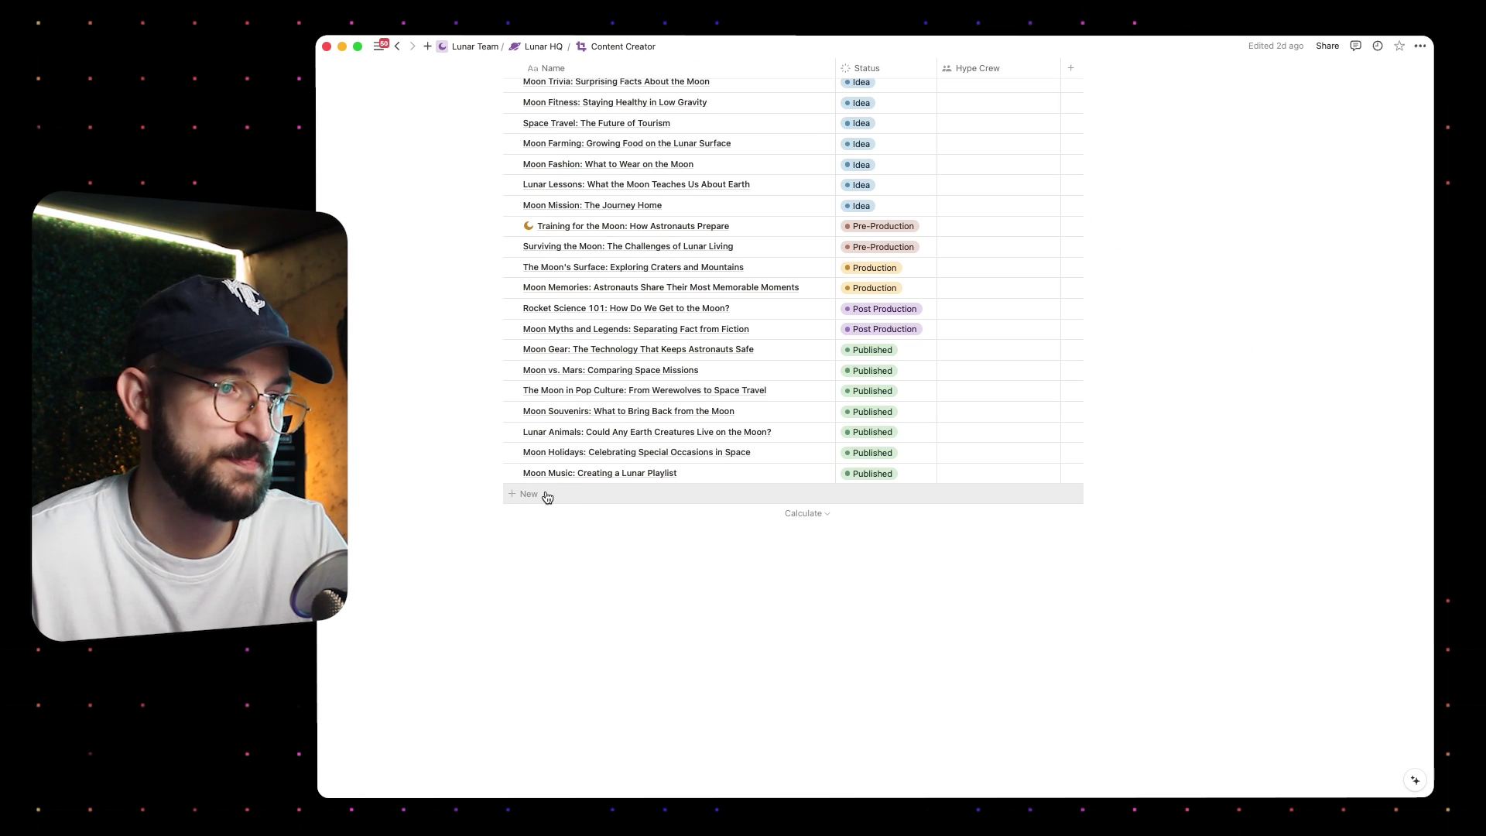
pyautogui.scroll(4, 566, 507)
pyautogui.scroll(1, 565, 507)
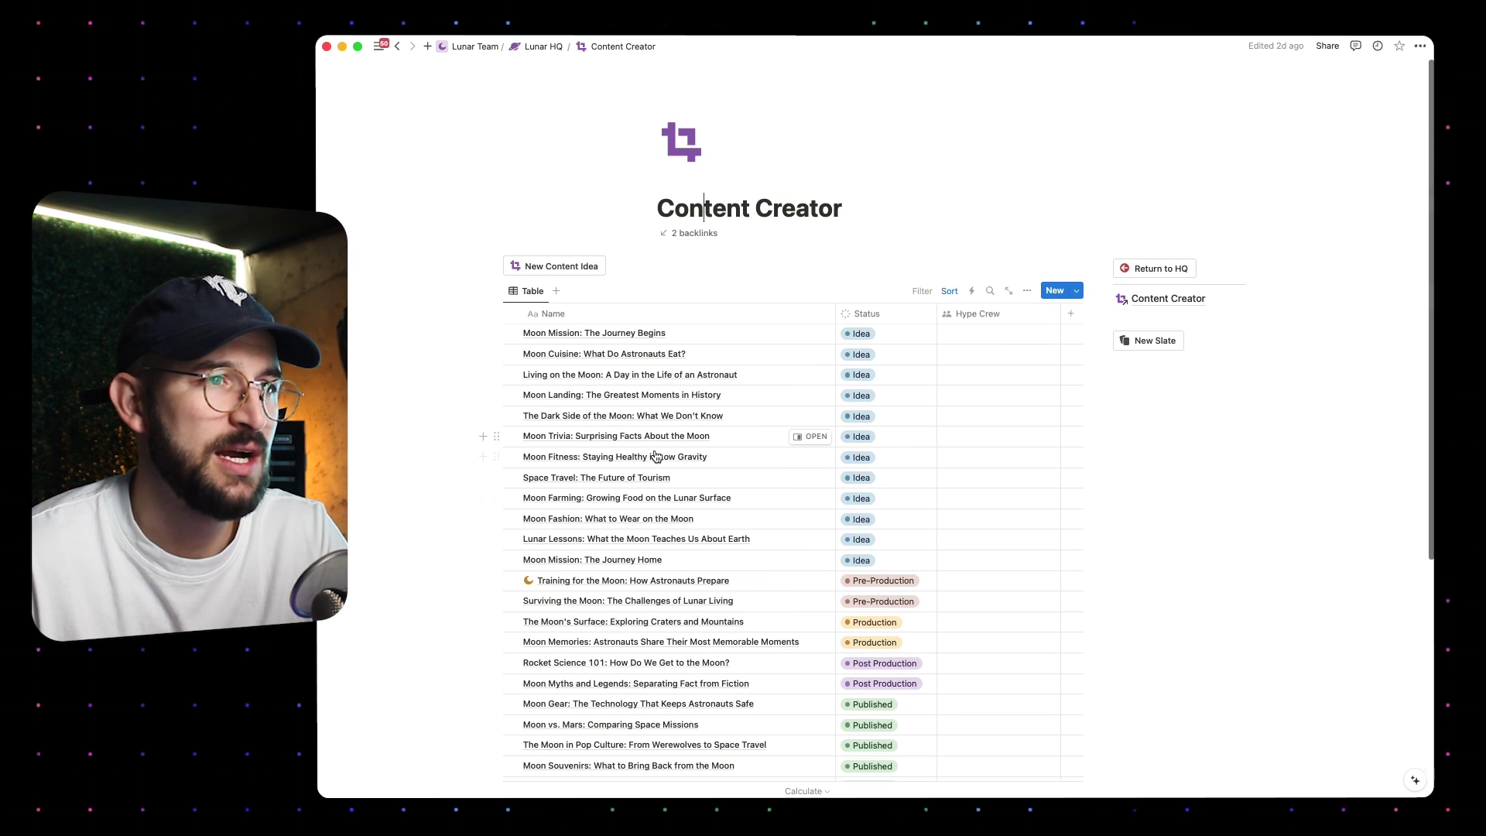
# - Create a new untitled content idea with status Idea, then close its peek
pyautogui.click(576, 270)
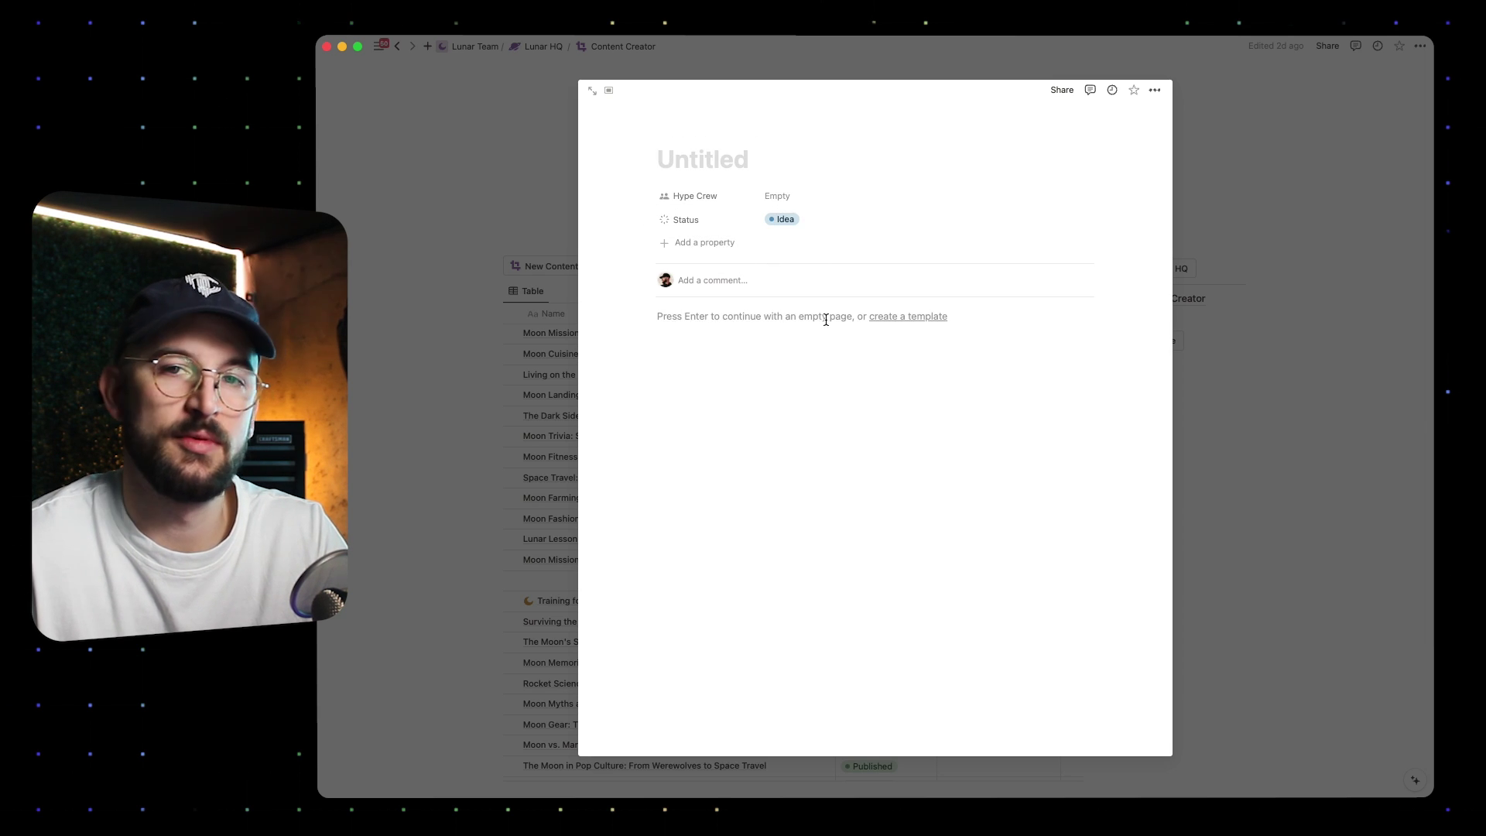
pyautogui.click(663, 350)
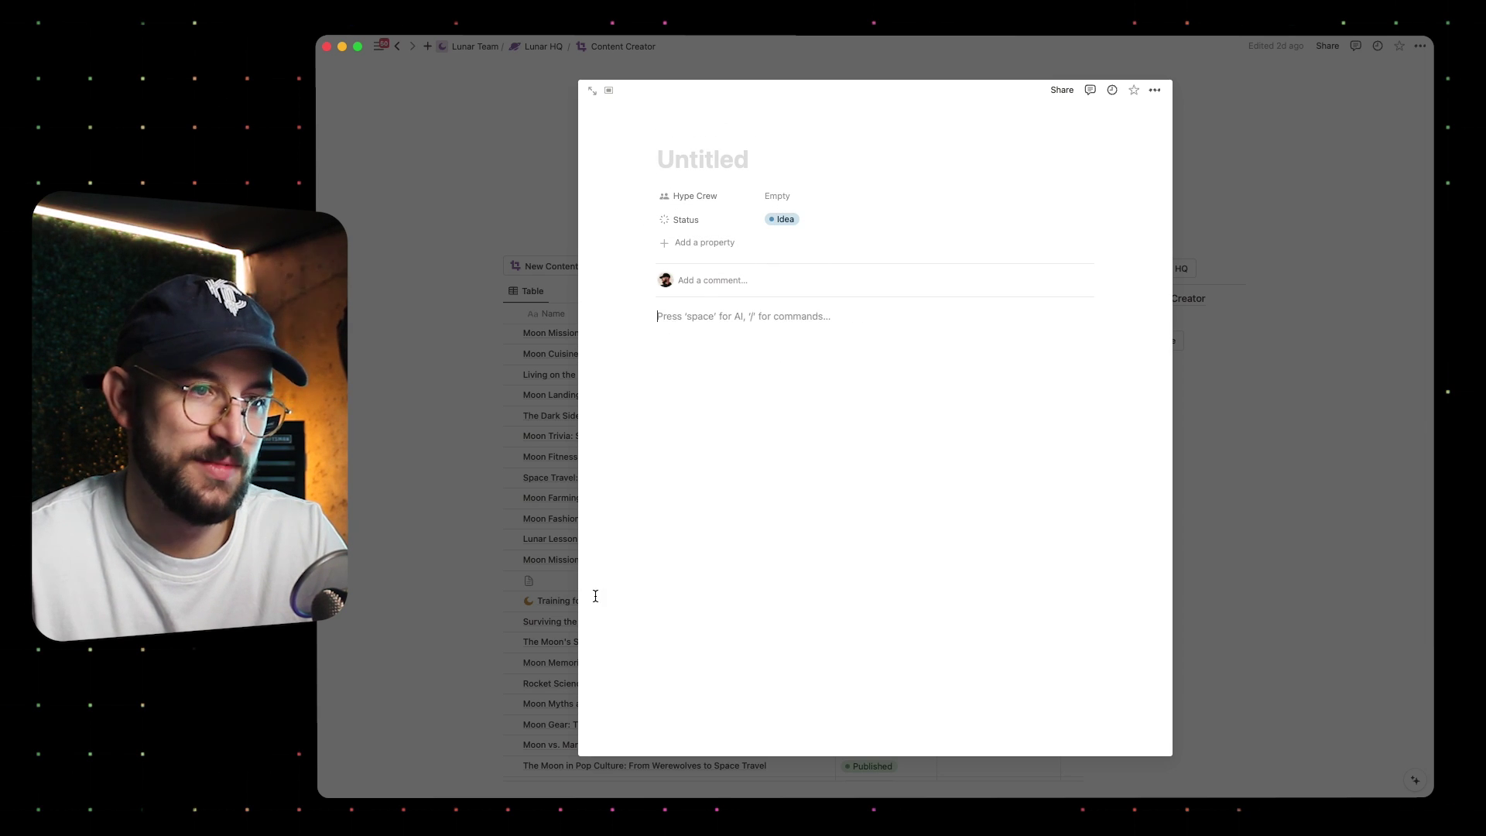
pyautogui.click(425, 536)
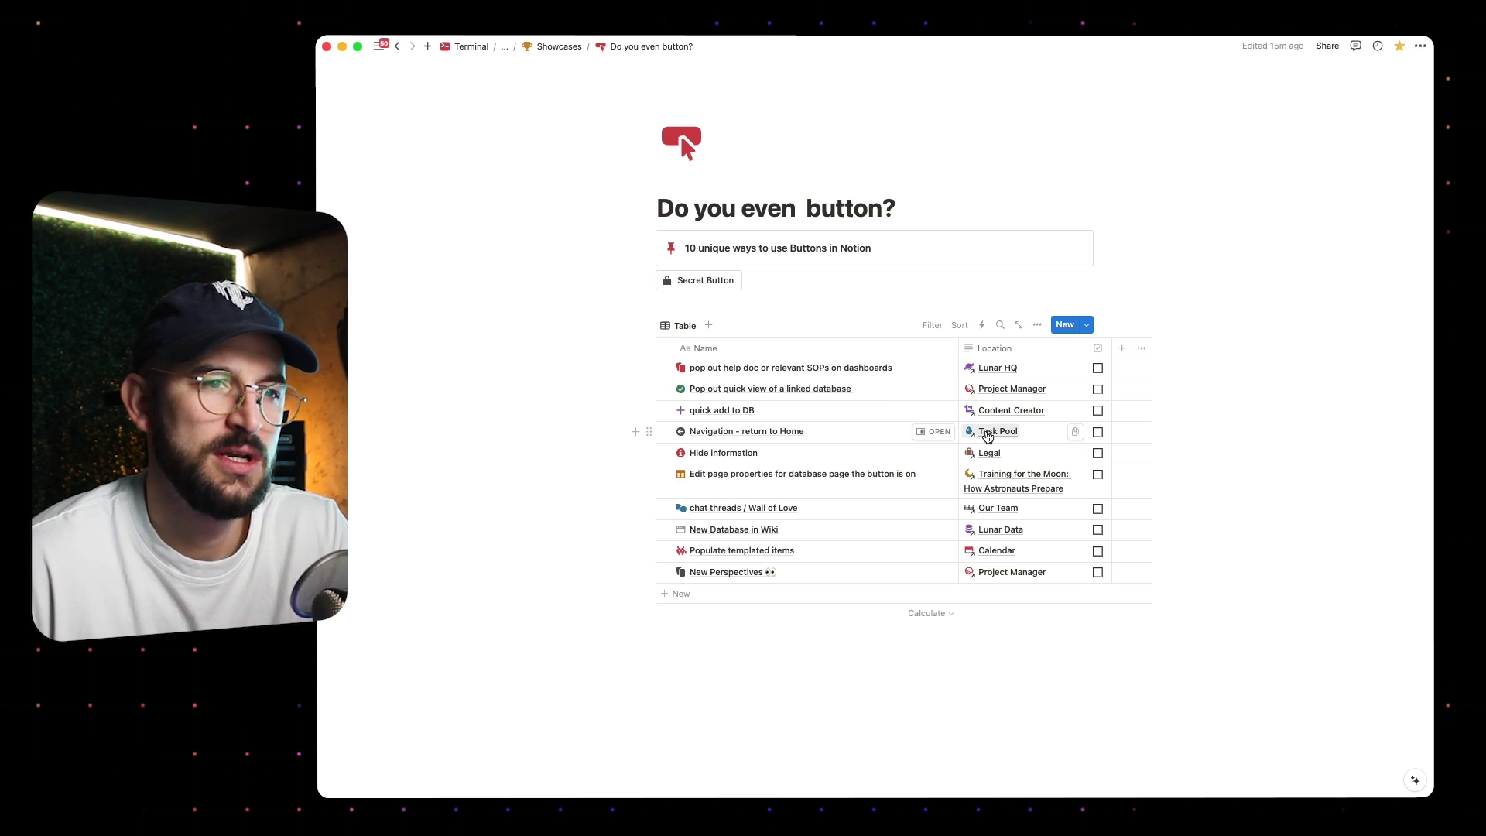
# - Open Task Pool, return to Lunar HQ, and open Project Manager
pyautogui.click(1009, 434)
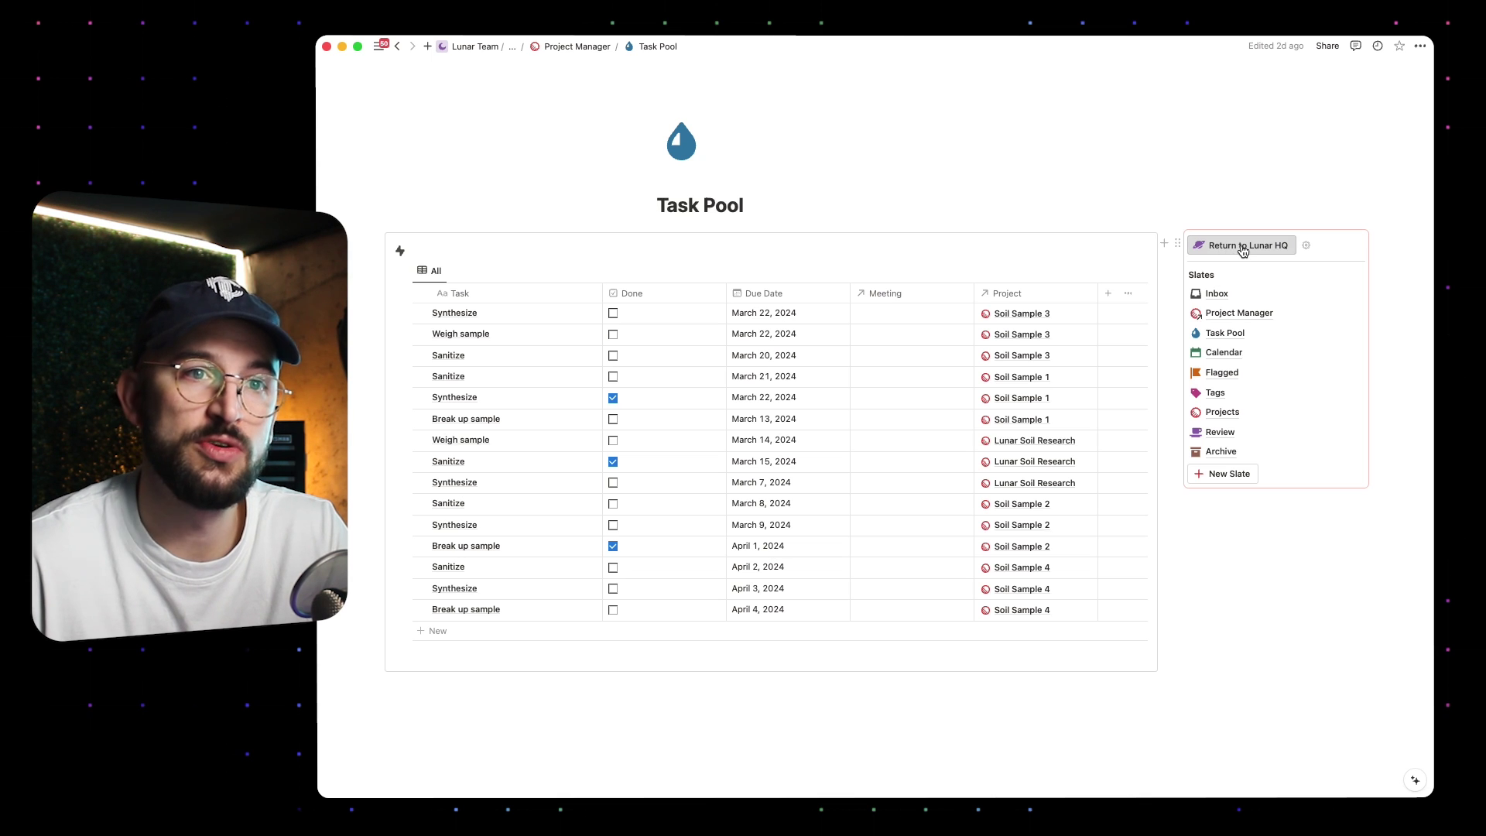
pyautogui.click(1241, 246)
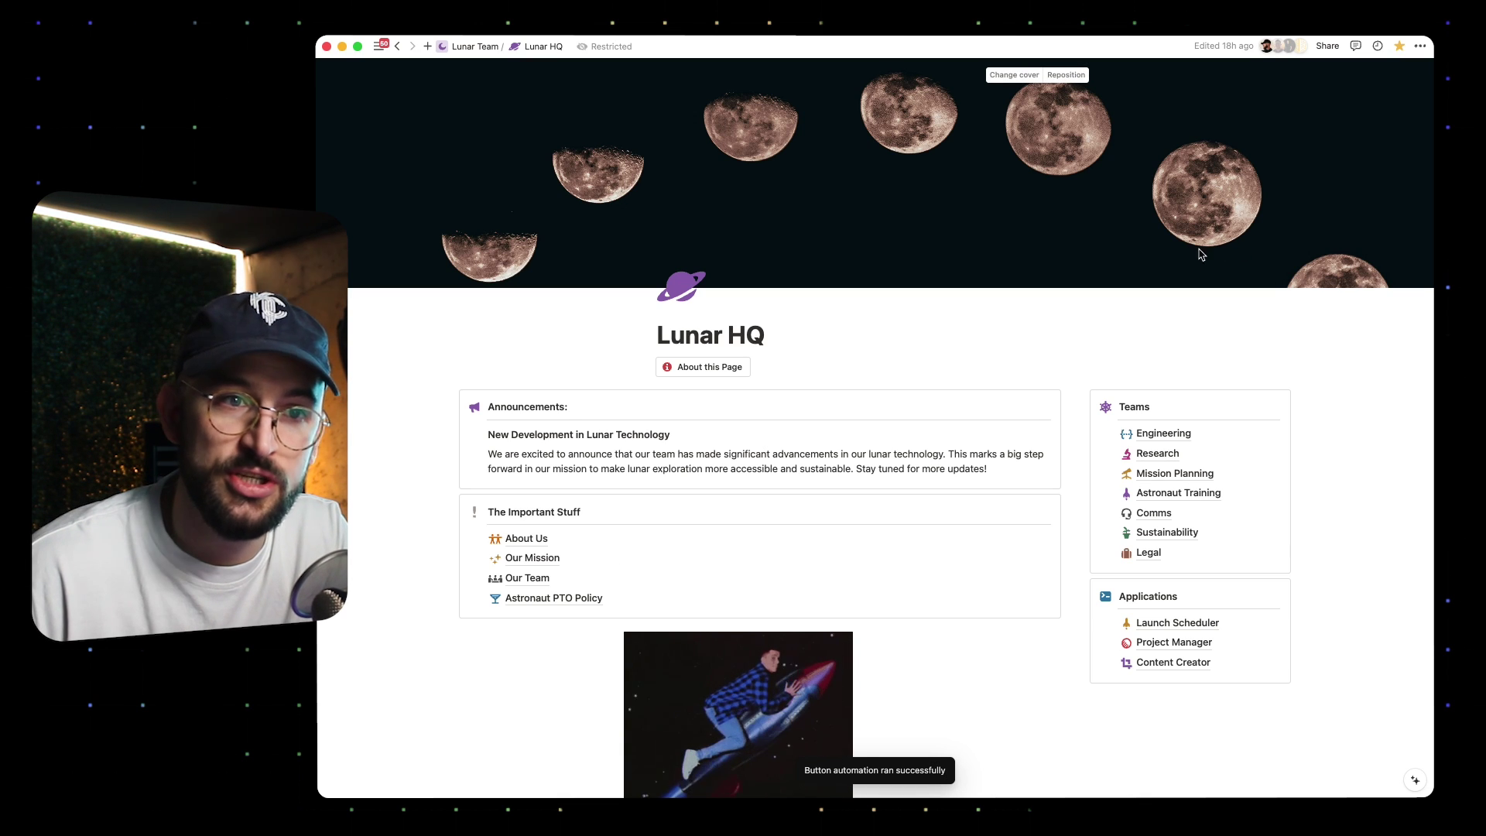
pyautogui.click(1145, 641)
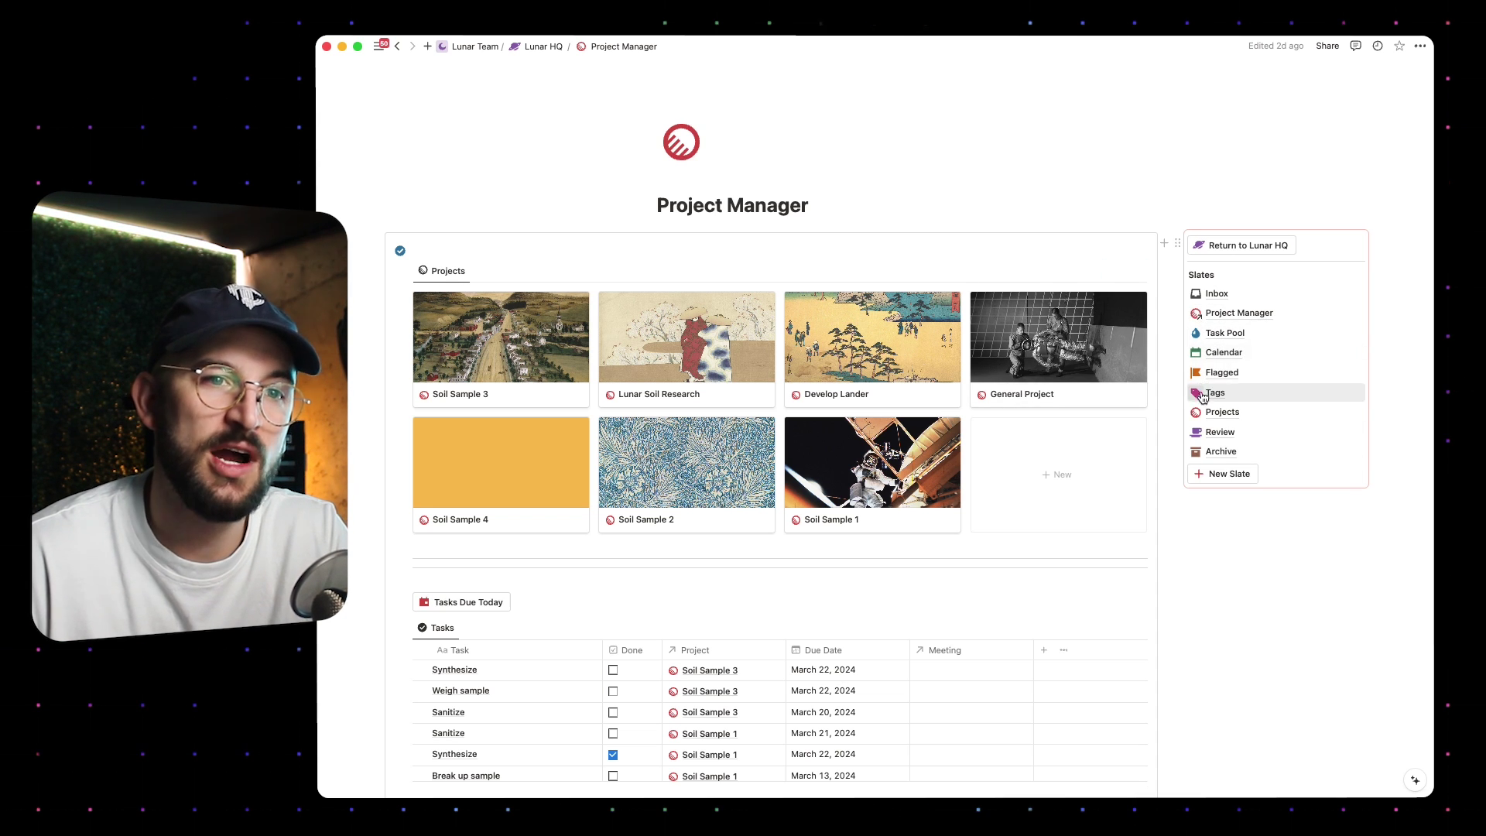
# - Tour the Flagged, Task Pool, Projects, Review and Inbox slates, then return to Lunar HQ
pyautogui.click(1214, 377)
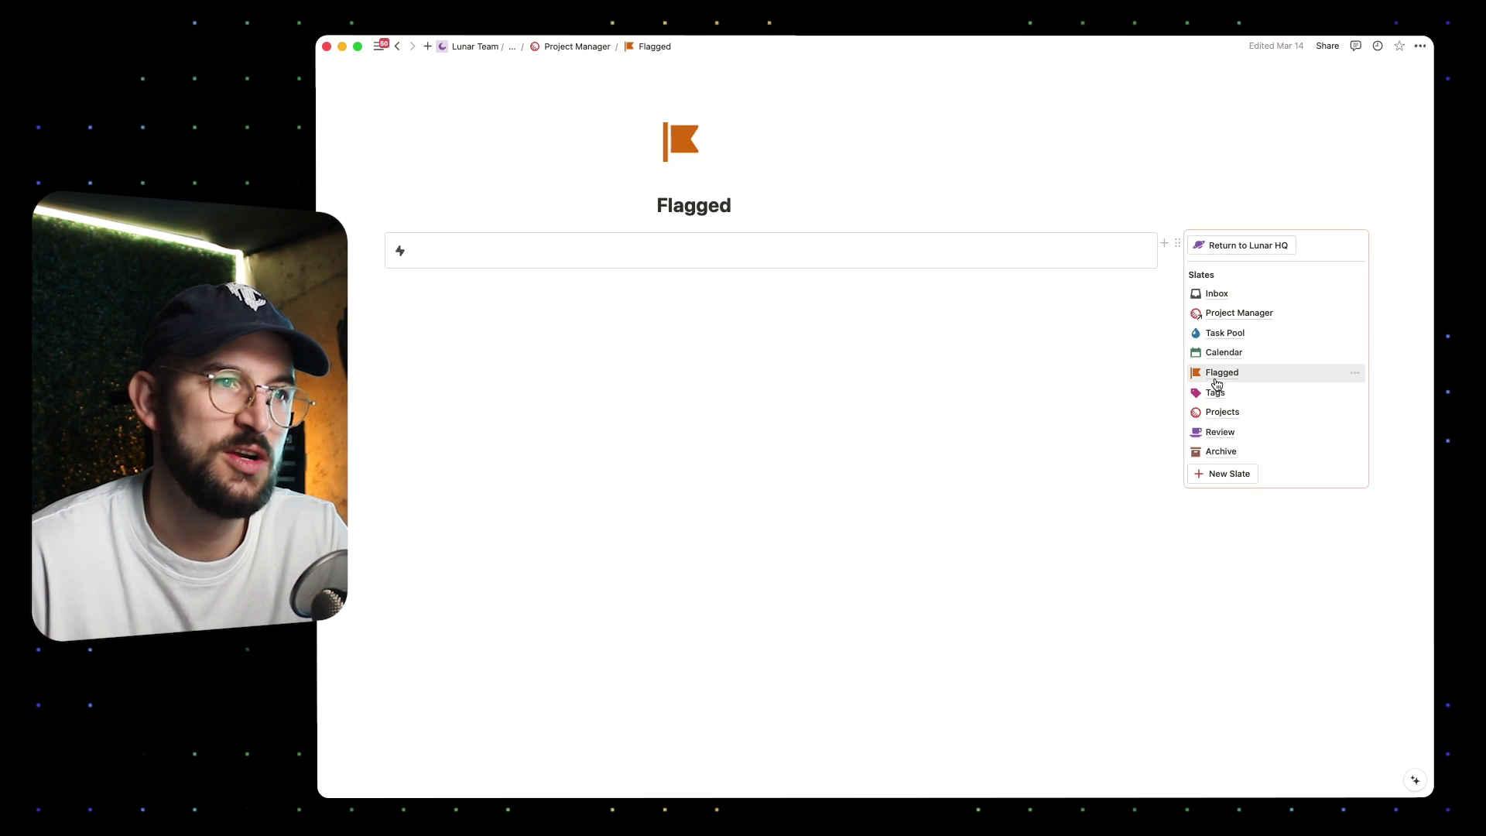
pyautogui.click(1225, 334)
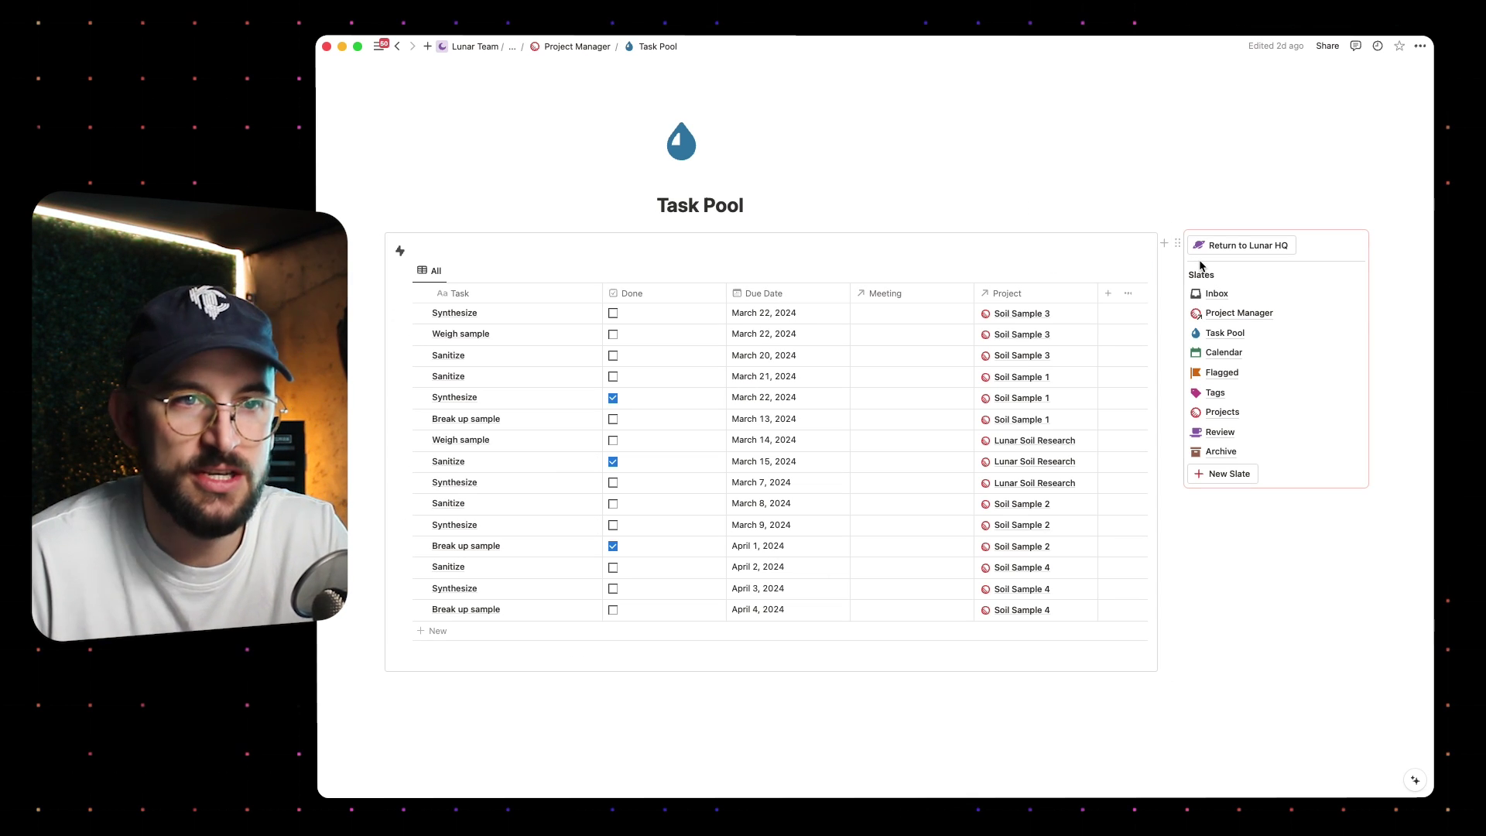
pyautogui.click(1222, 411)
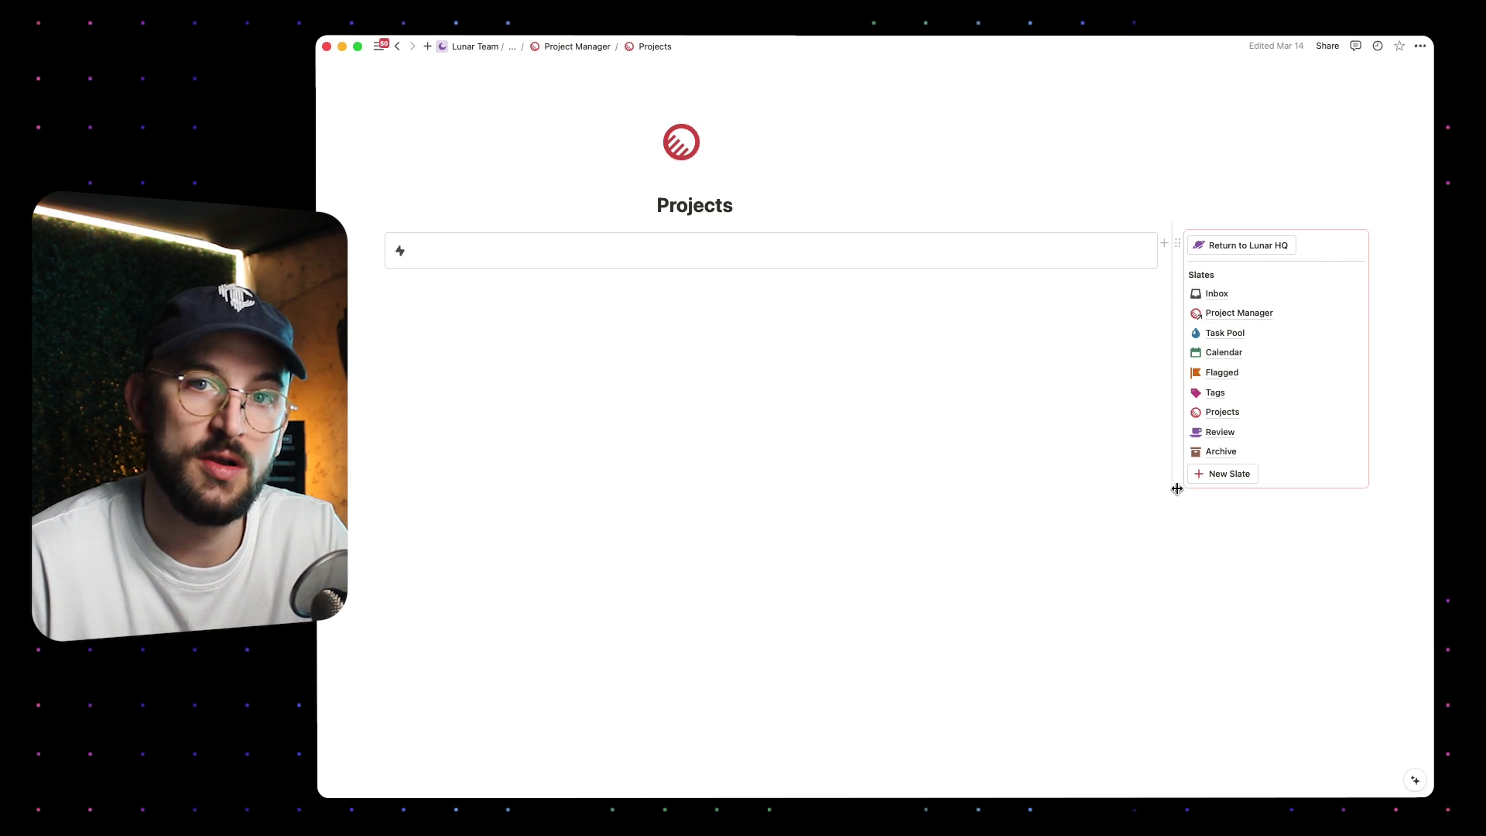
pyautogui.click(1214, 432)
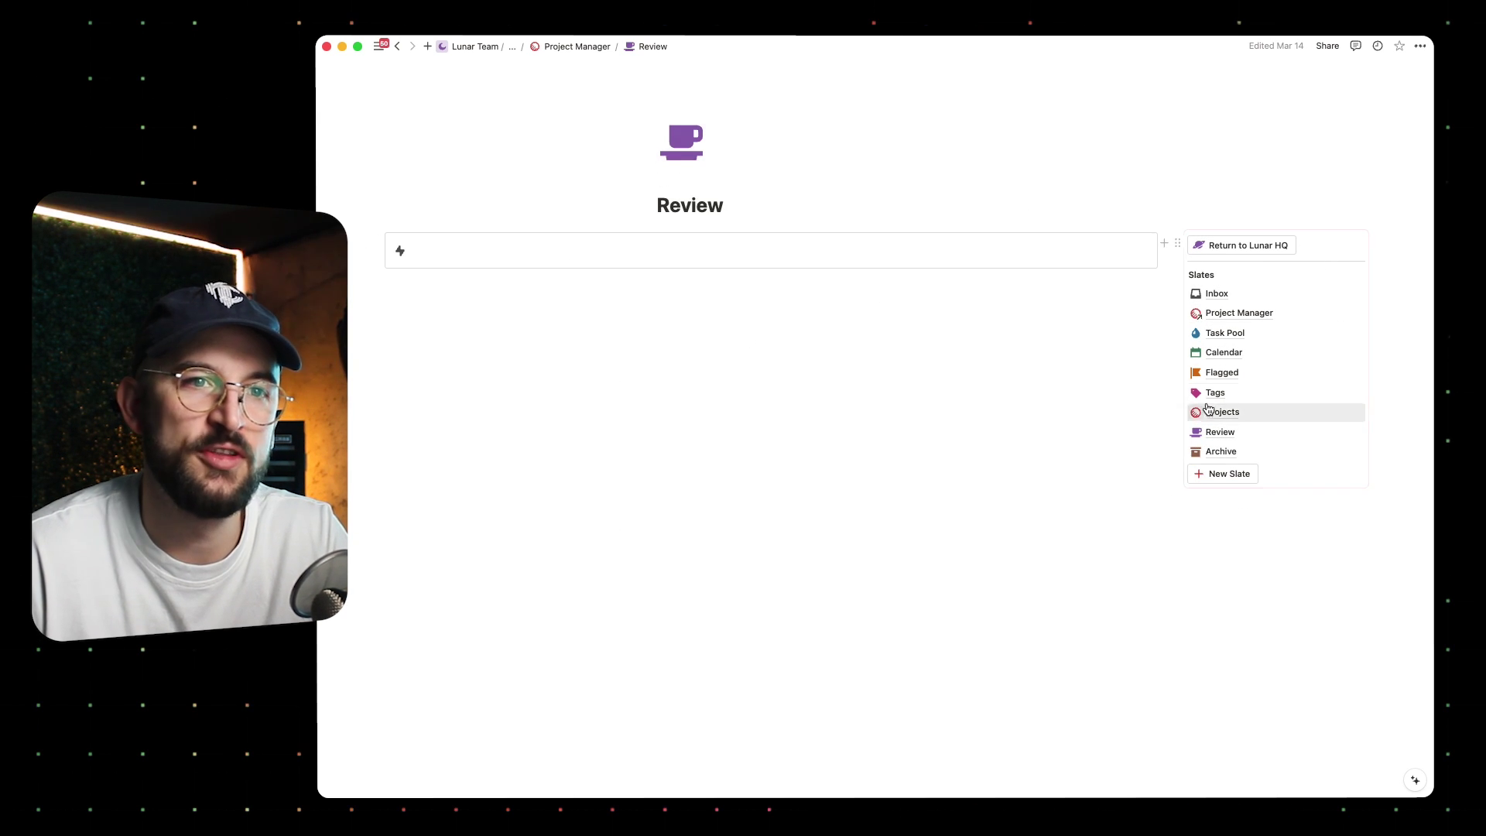
pyautogui.click(1217, 317)
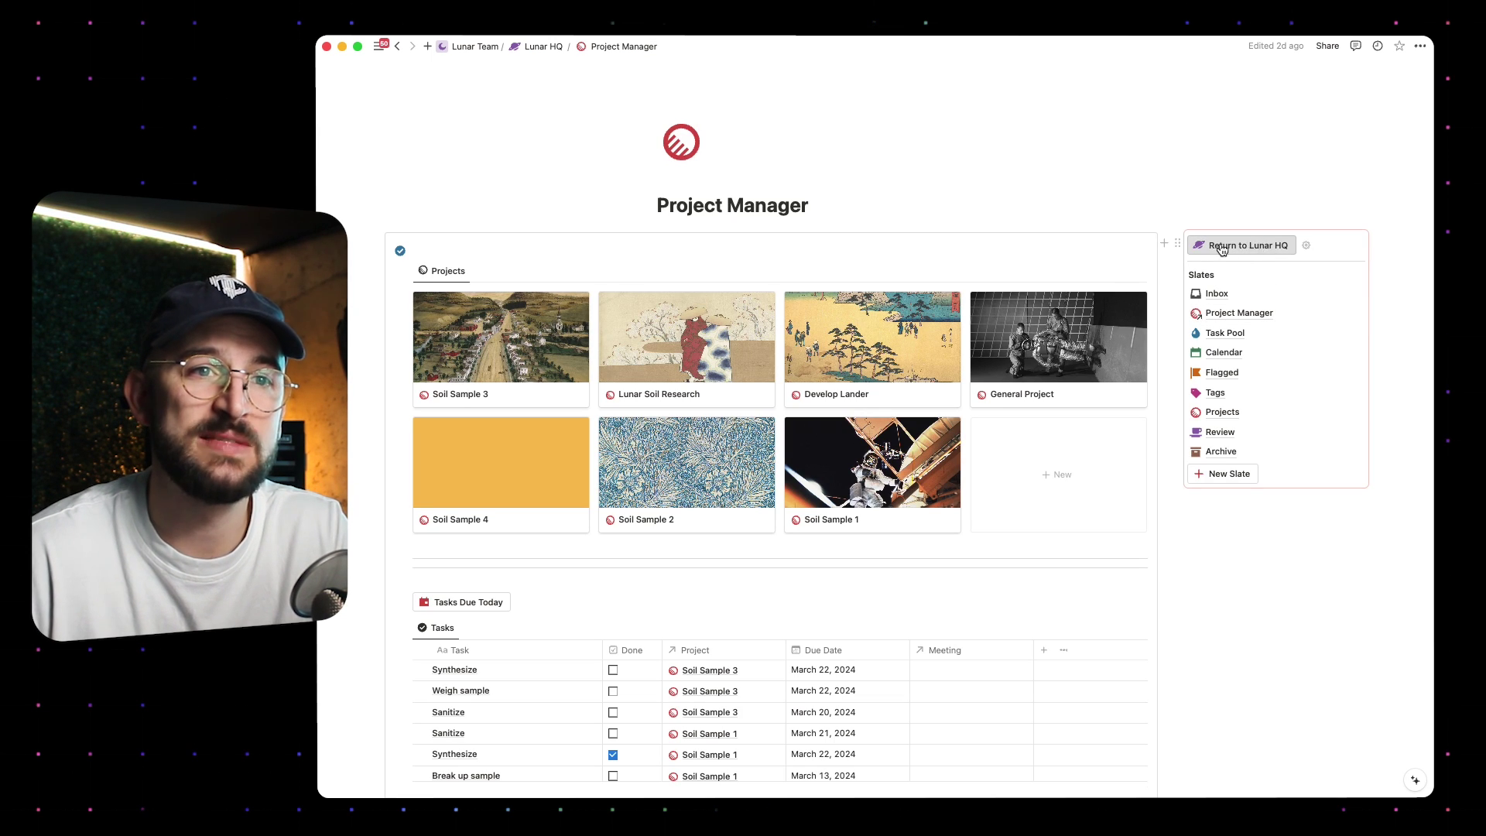
pyautogui.click(1213, 295)
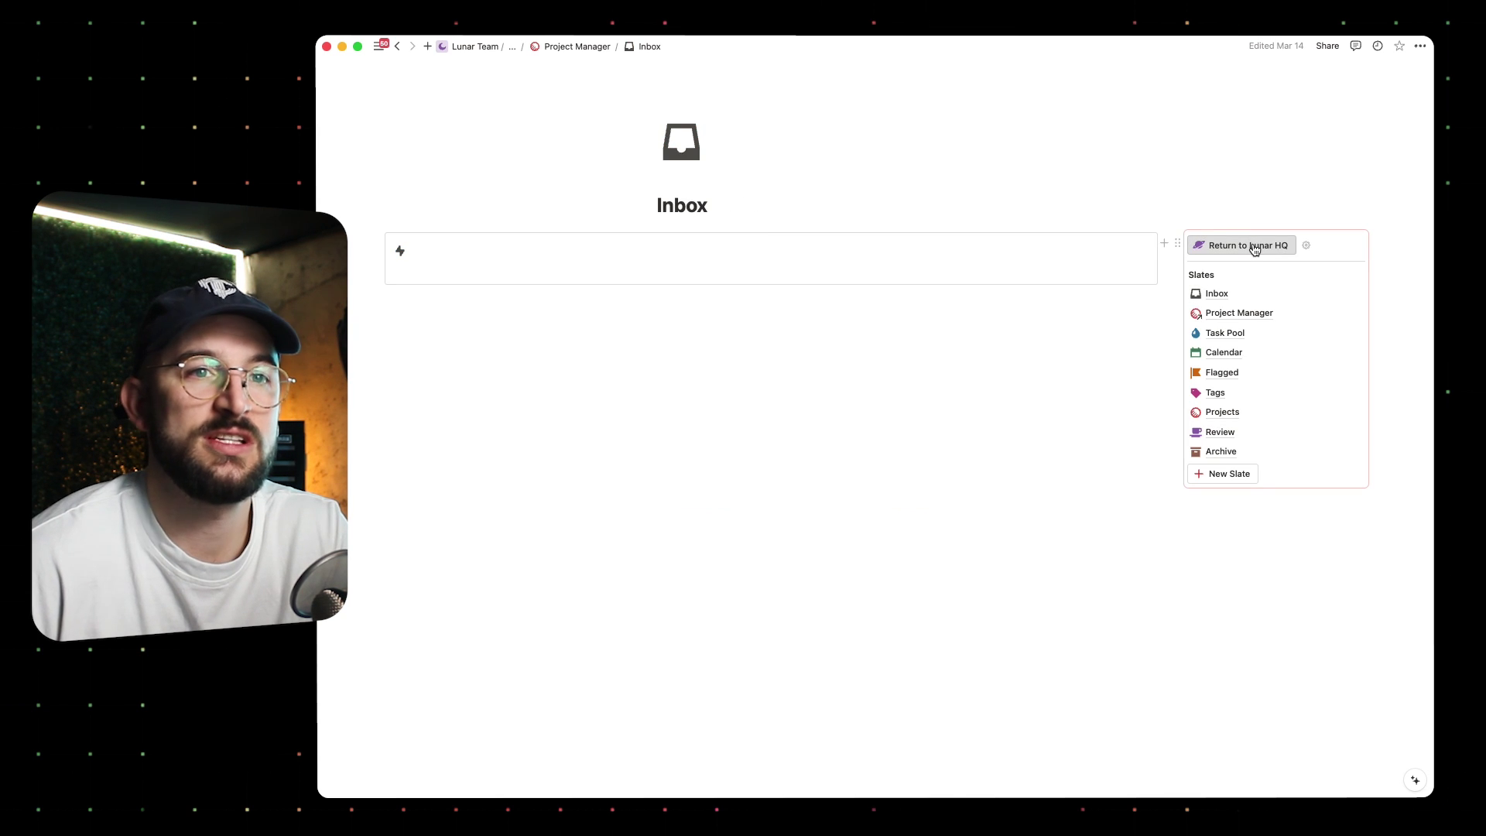
pyautogui.click(1255, 247)
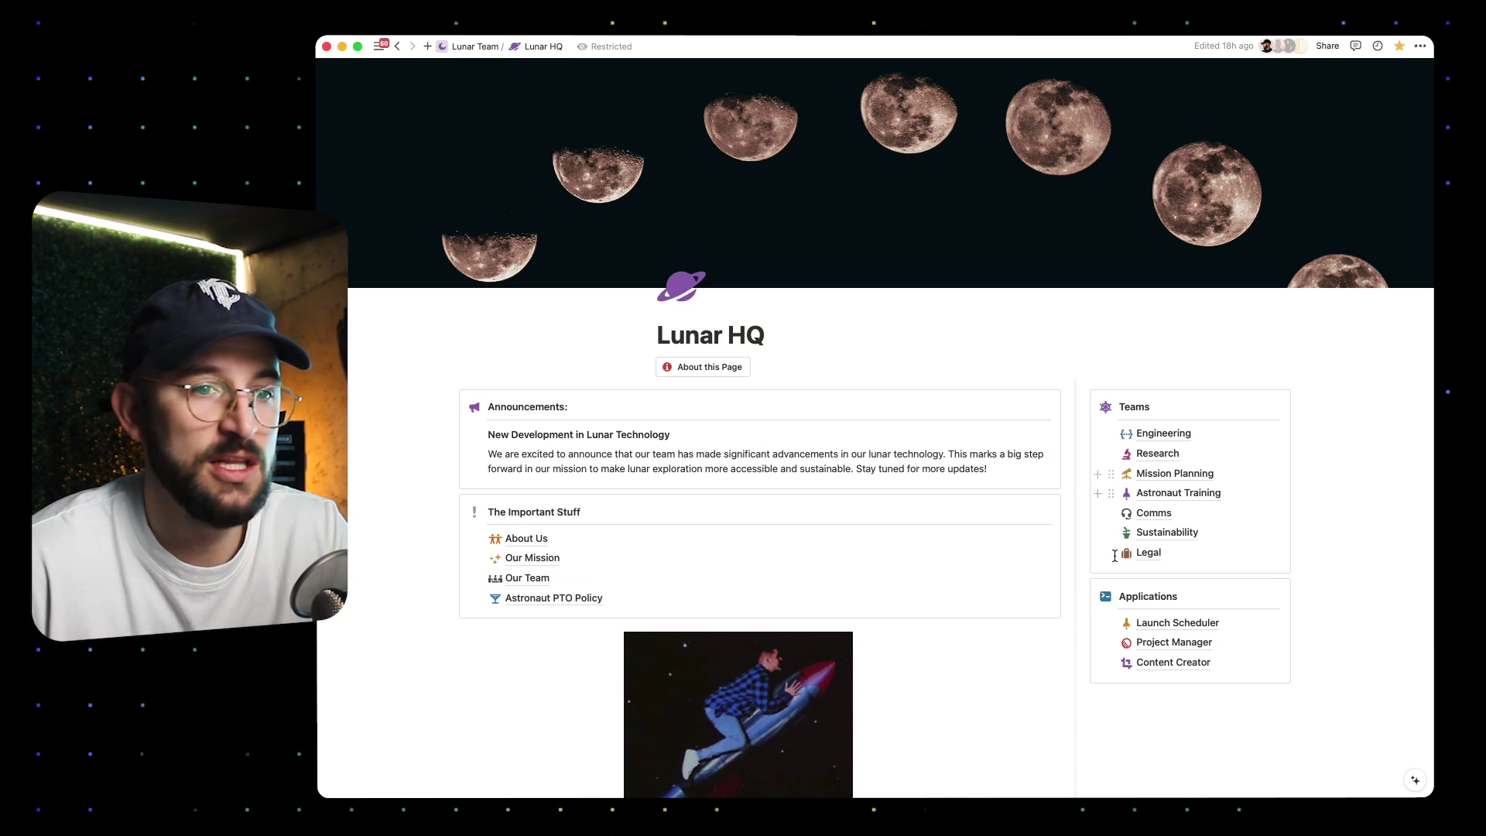
# - Open Project Manager, then the Legal page, and reveal the hidden Lunar LLC details
pyautogui.click(1129, 642)
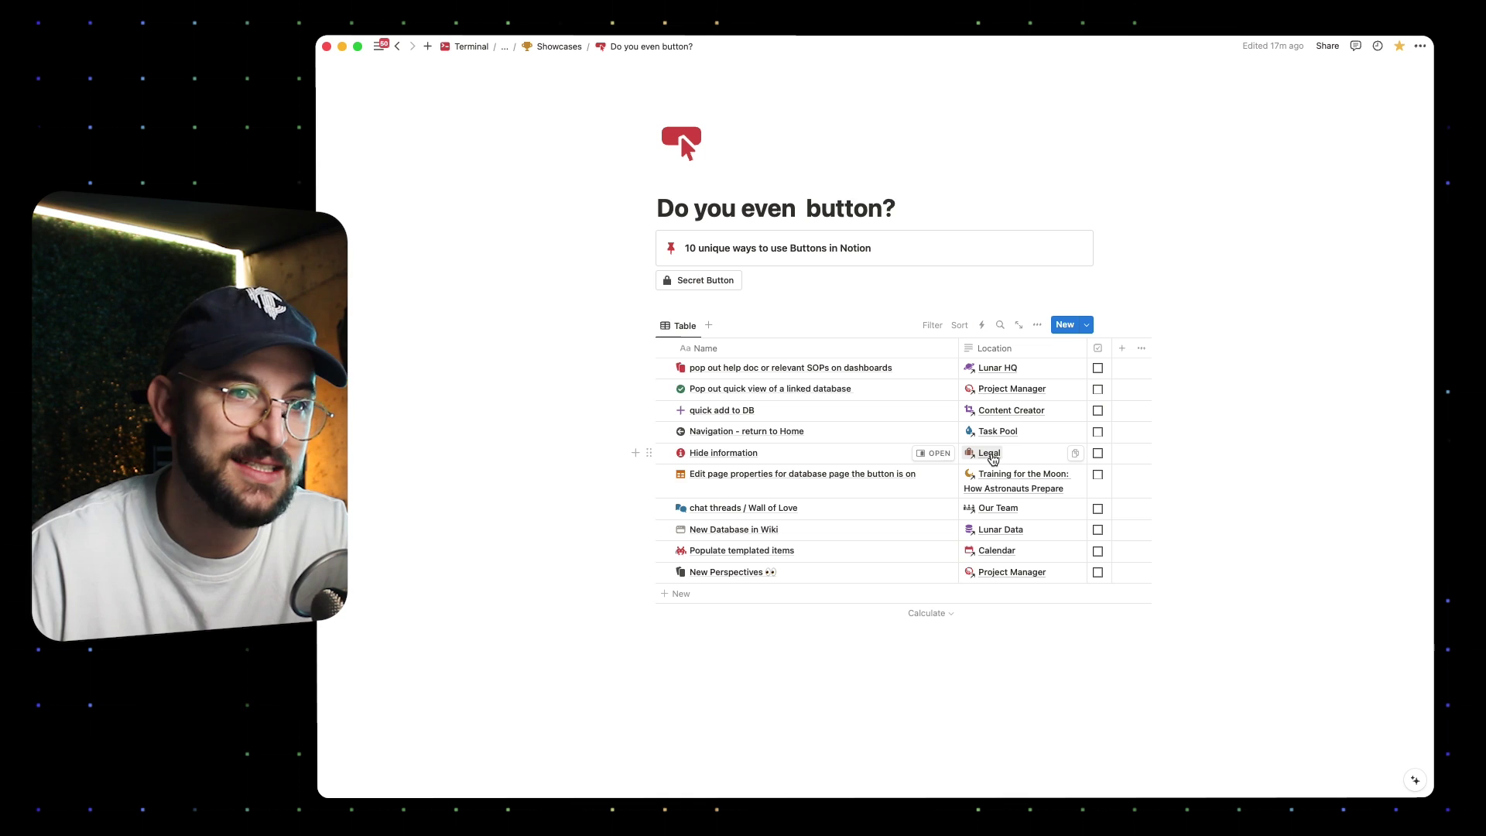
pyautogui.click(991, 456)
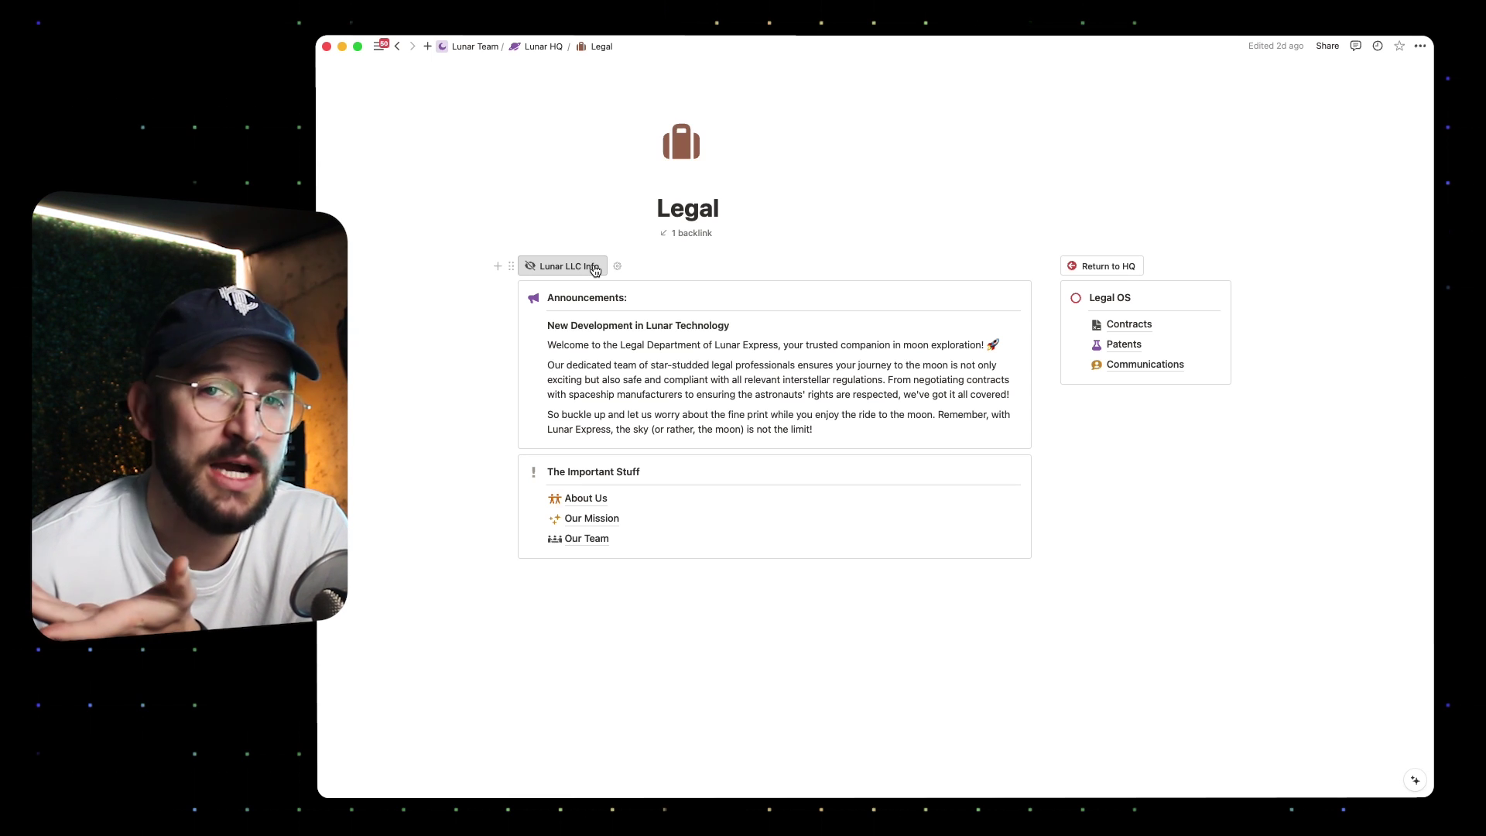
pyautogui.click(595, 268)
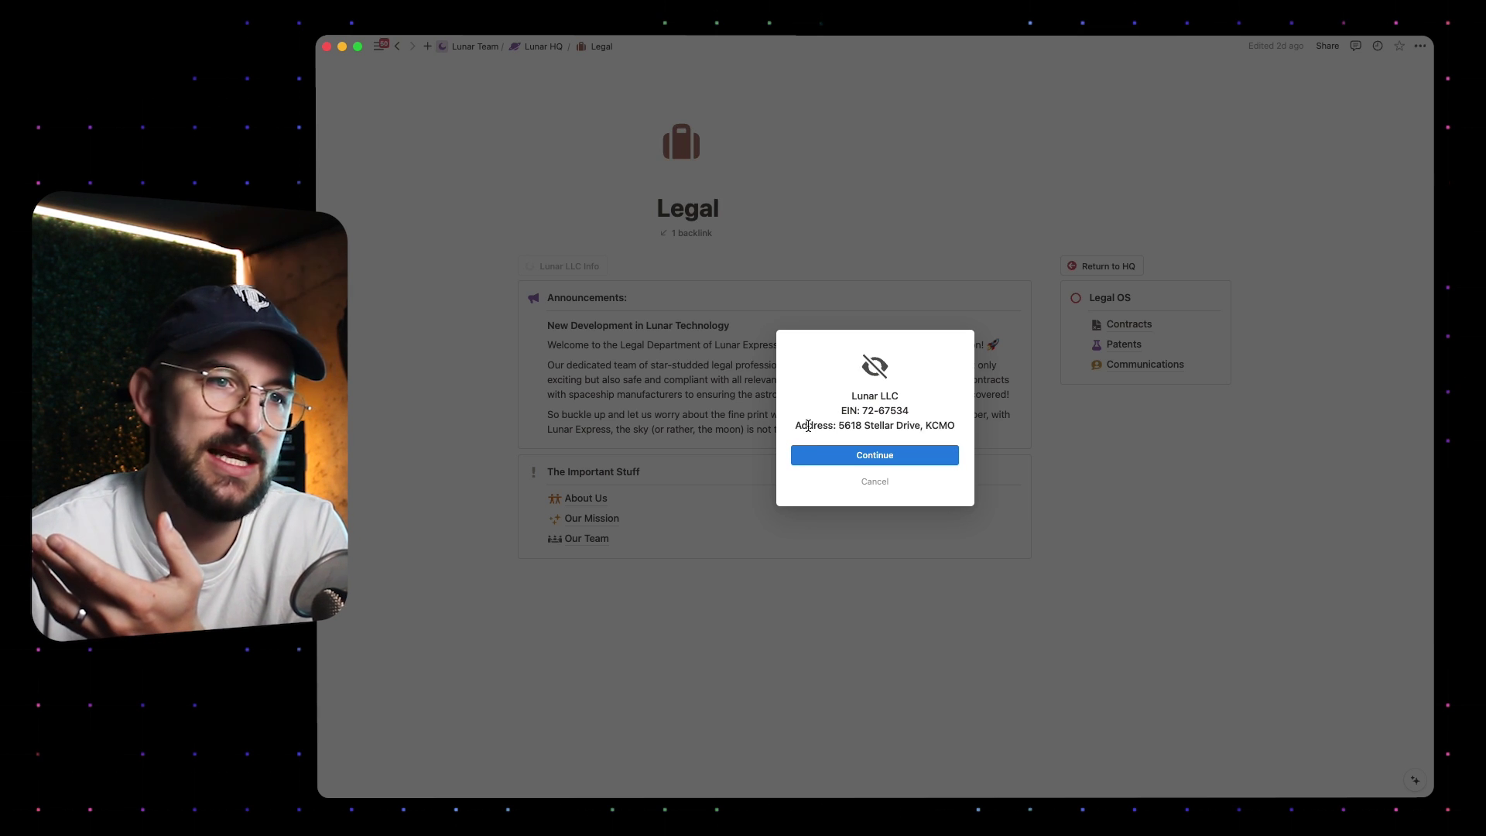
# - Examine the address in the Lunar LLC popup, cancel it, then reopen and confirm it
pyautogui.moveTo(811, 426); pyautogui.dragTo(854, 426)
pyautogui.click(854, 426)
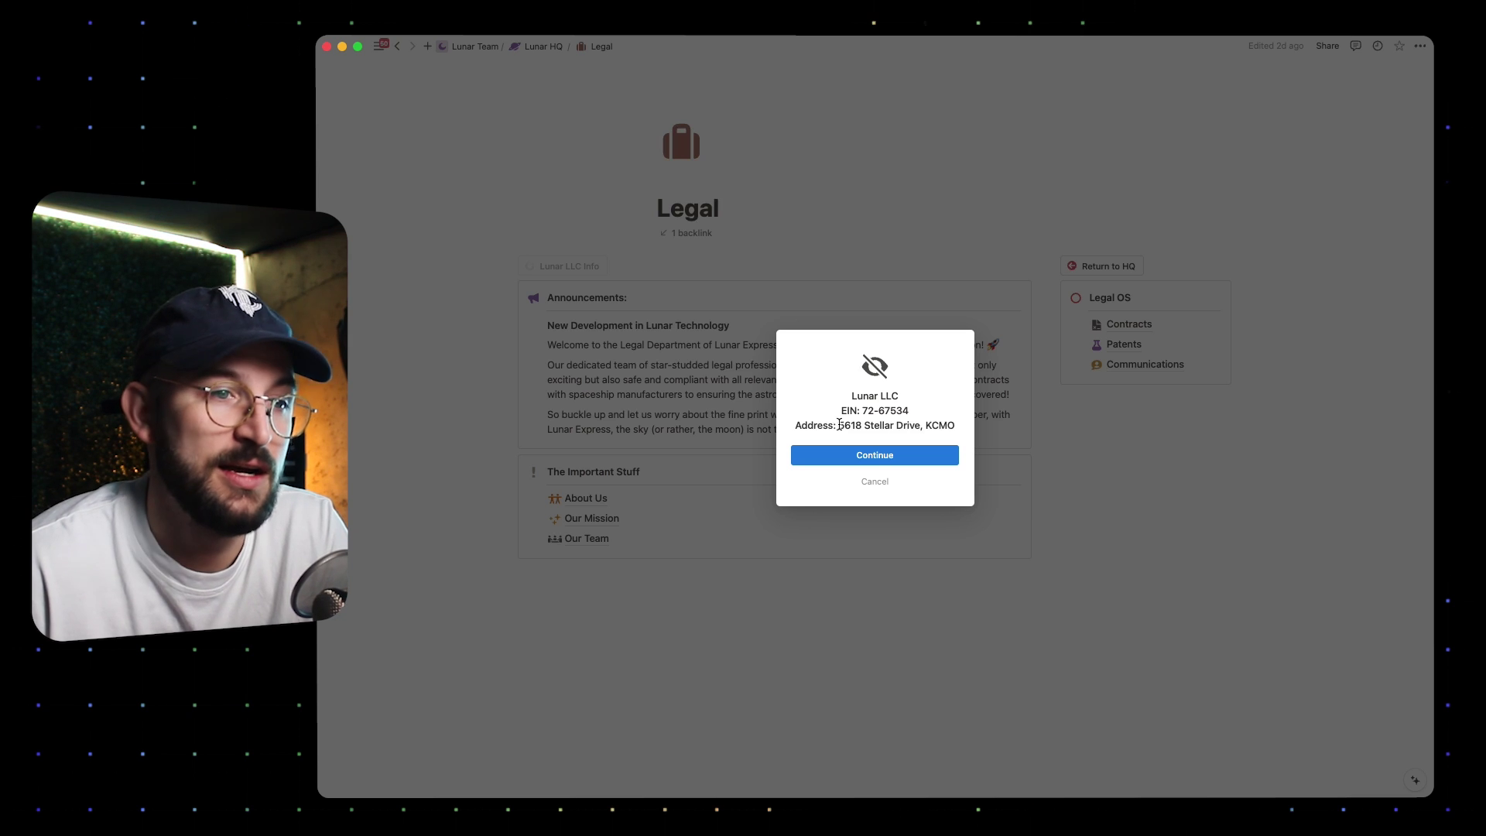
pyautogui.moveTo(841, 425); pyautogui.dragTo(863, 425)
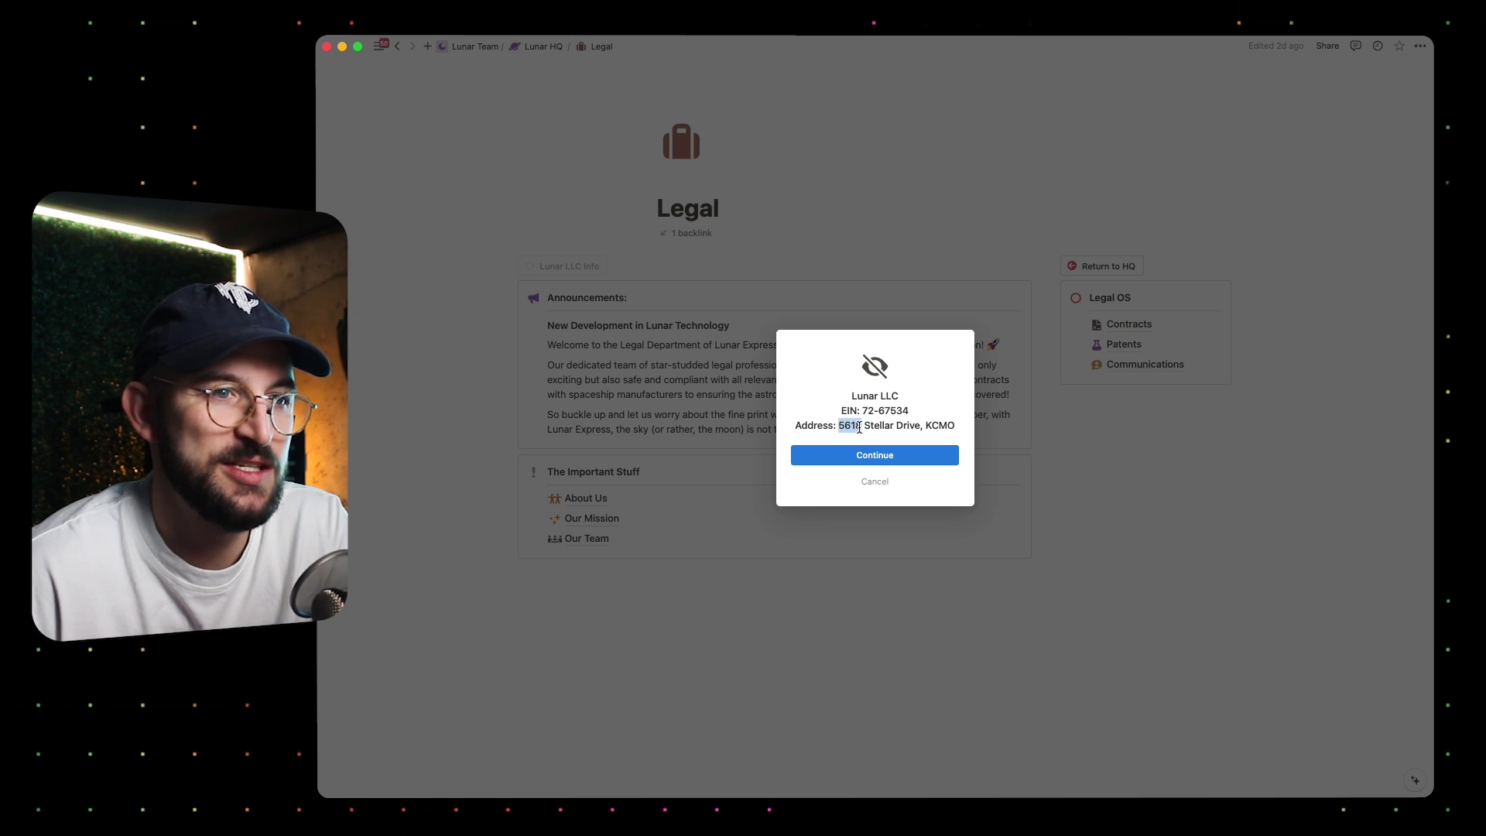
pyautogui.click(761, 420)
pyautogui.click(760, 422)
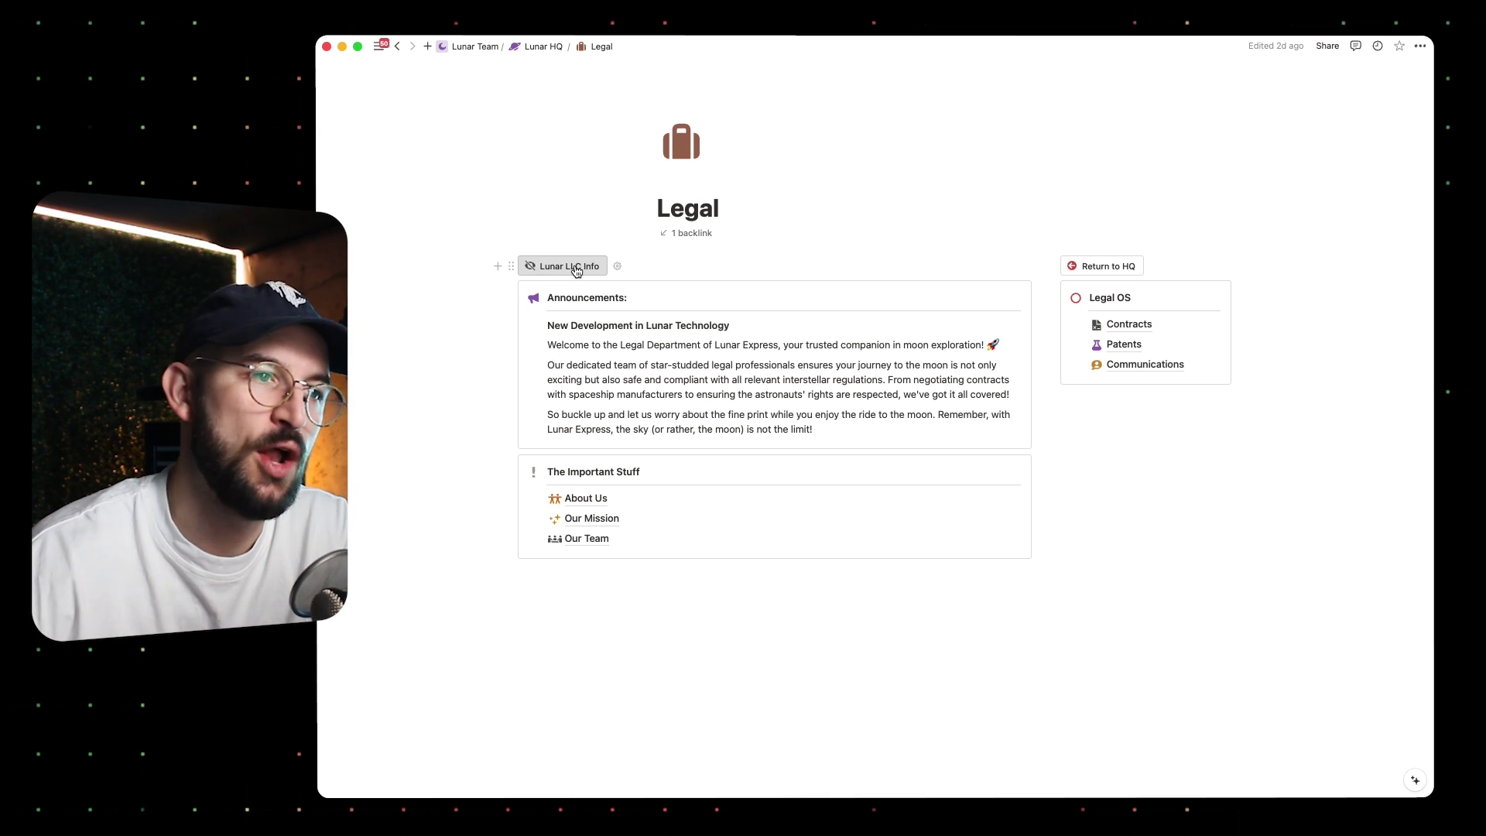
pyautogui.click(577, 270)
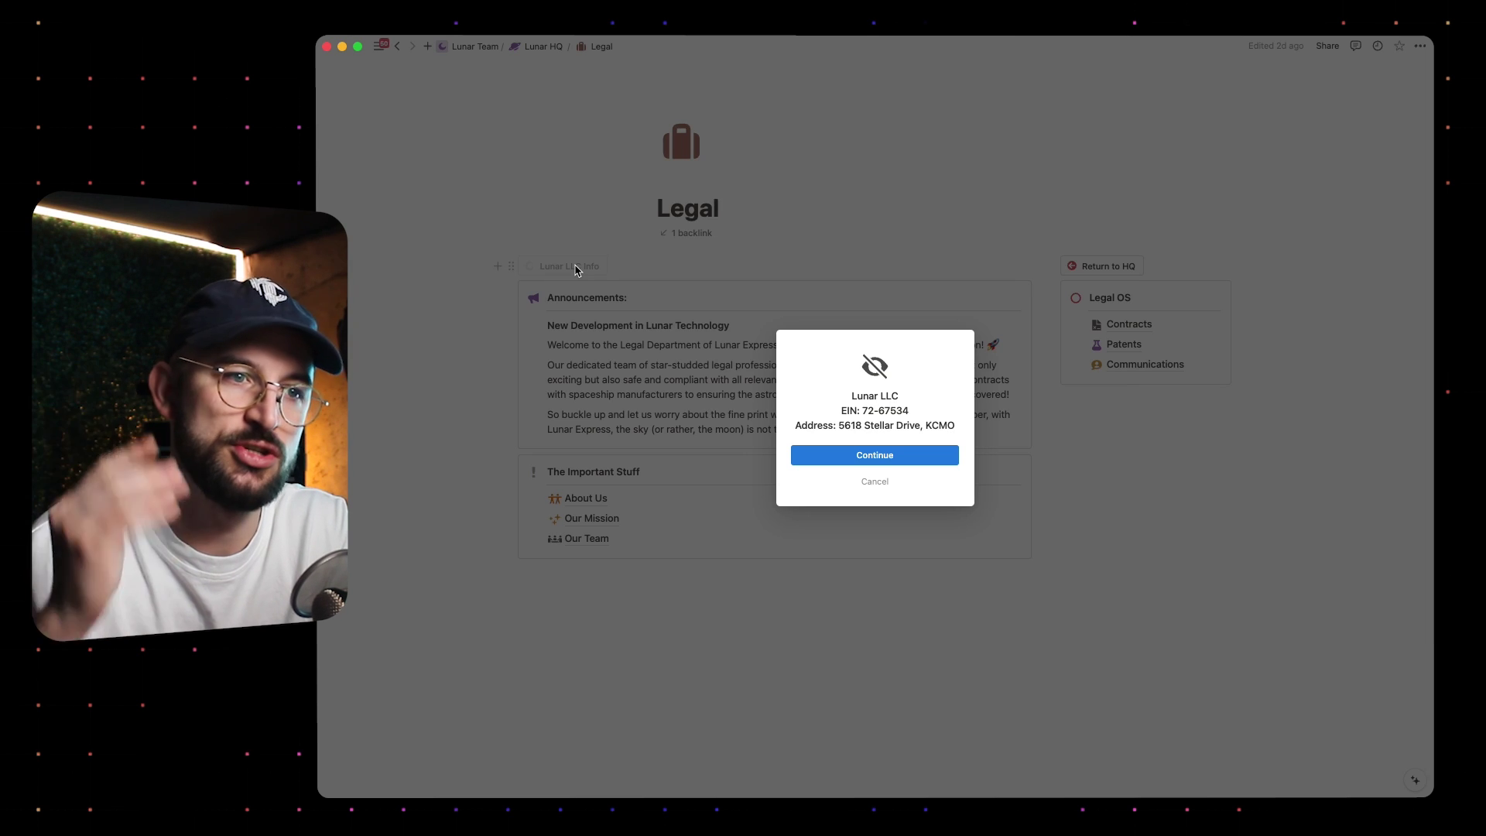
pyautogui.click(934, 456)
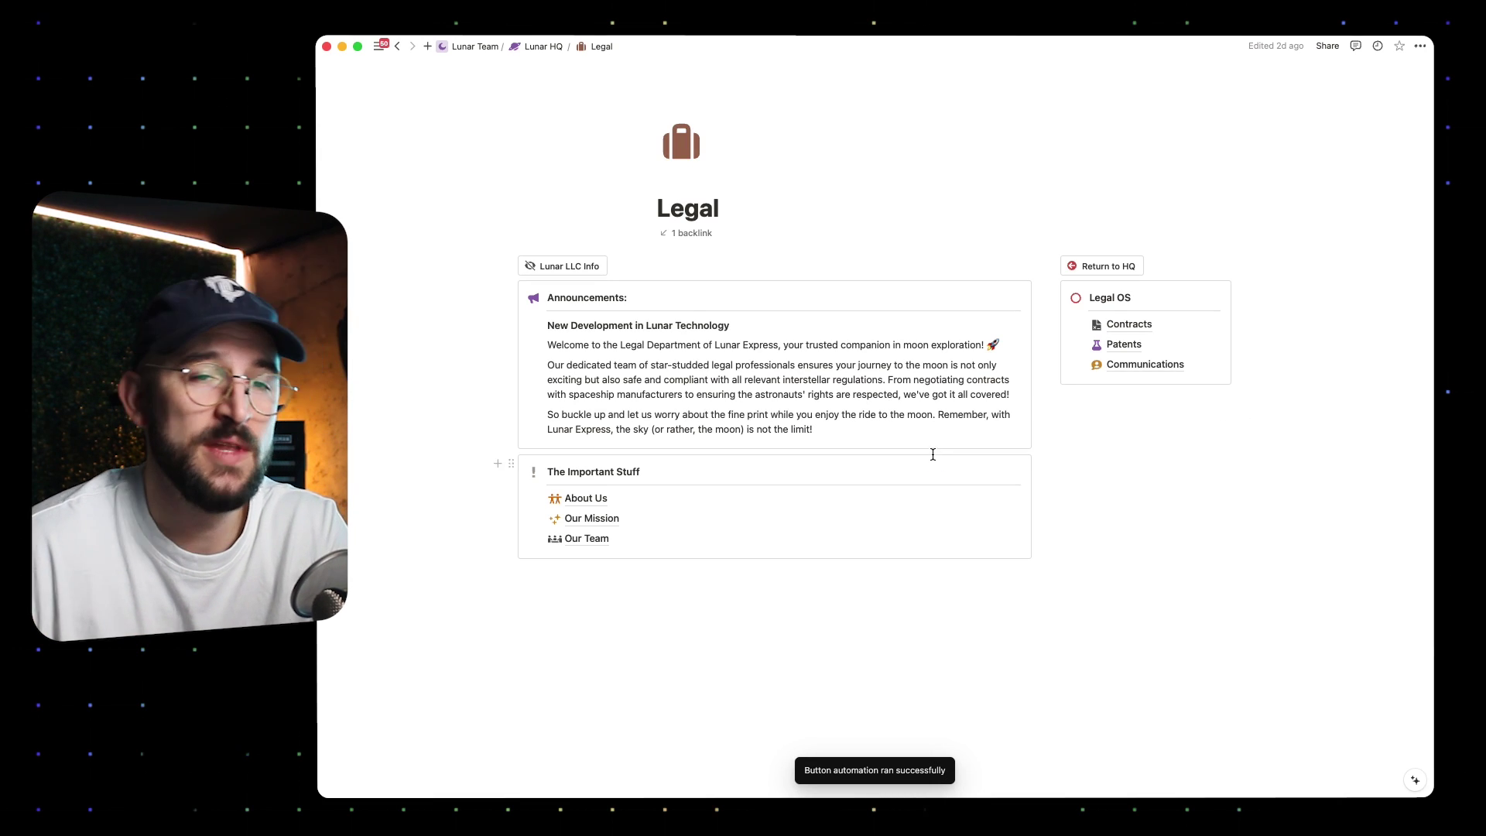
# - Rerun the Lunar LLC Info button, dismiss with Esc, then show and confirm the EIN and address
pyautogui.click(627, 264)
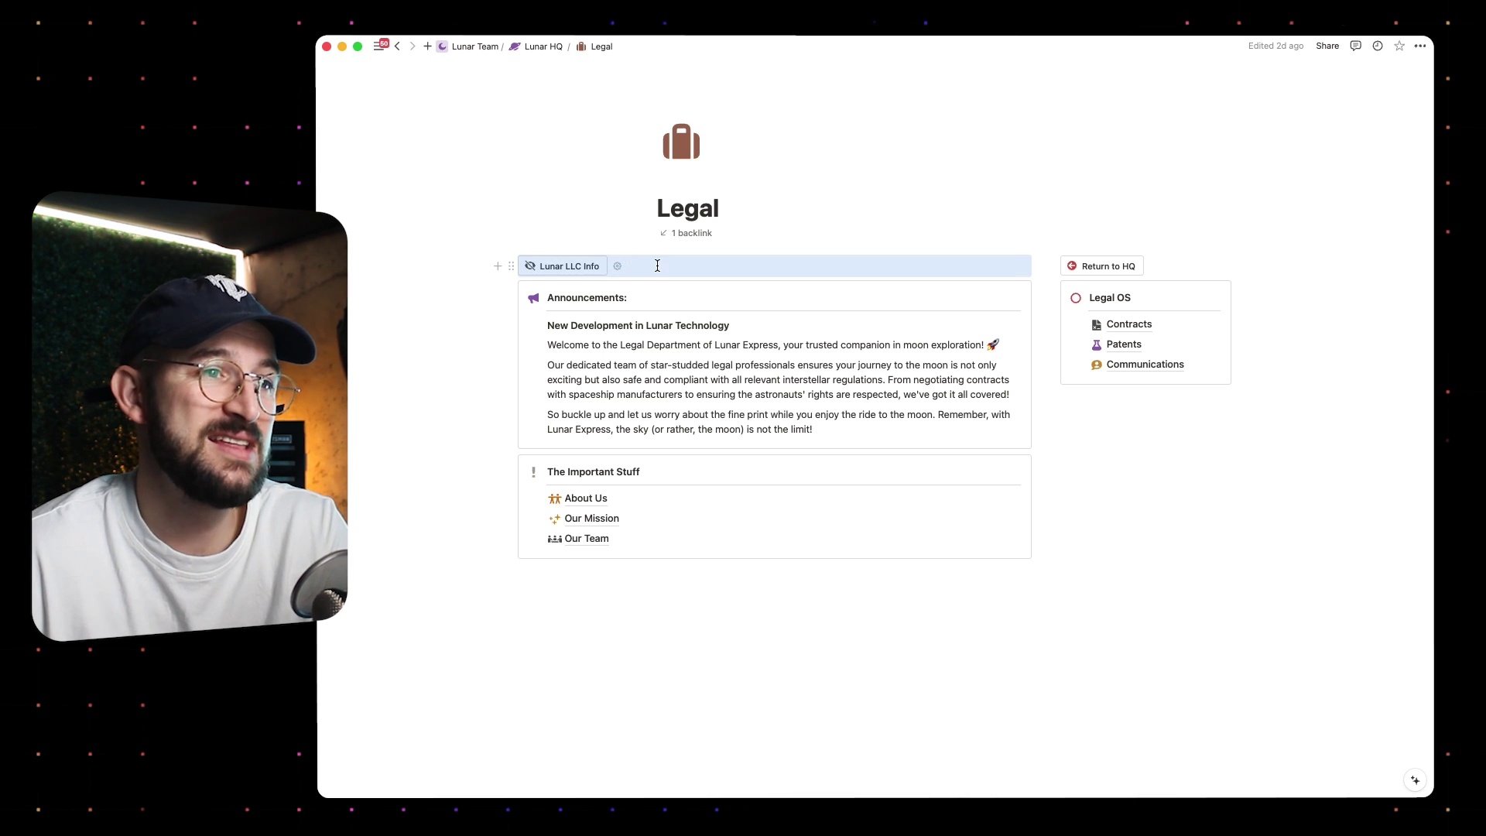
pyautogui.click(651, 295)
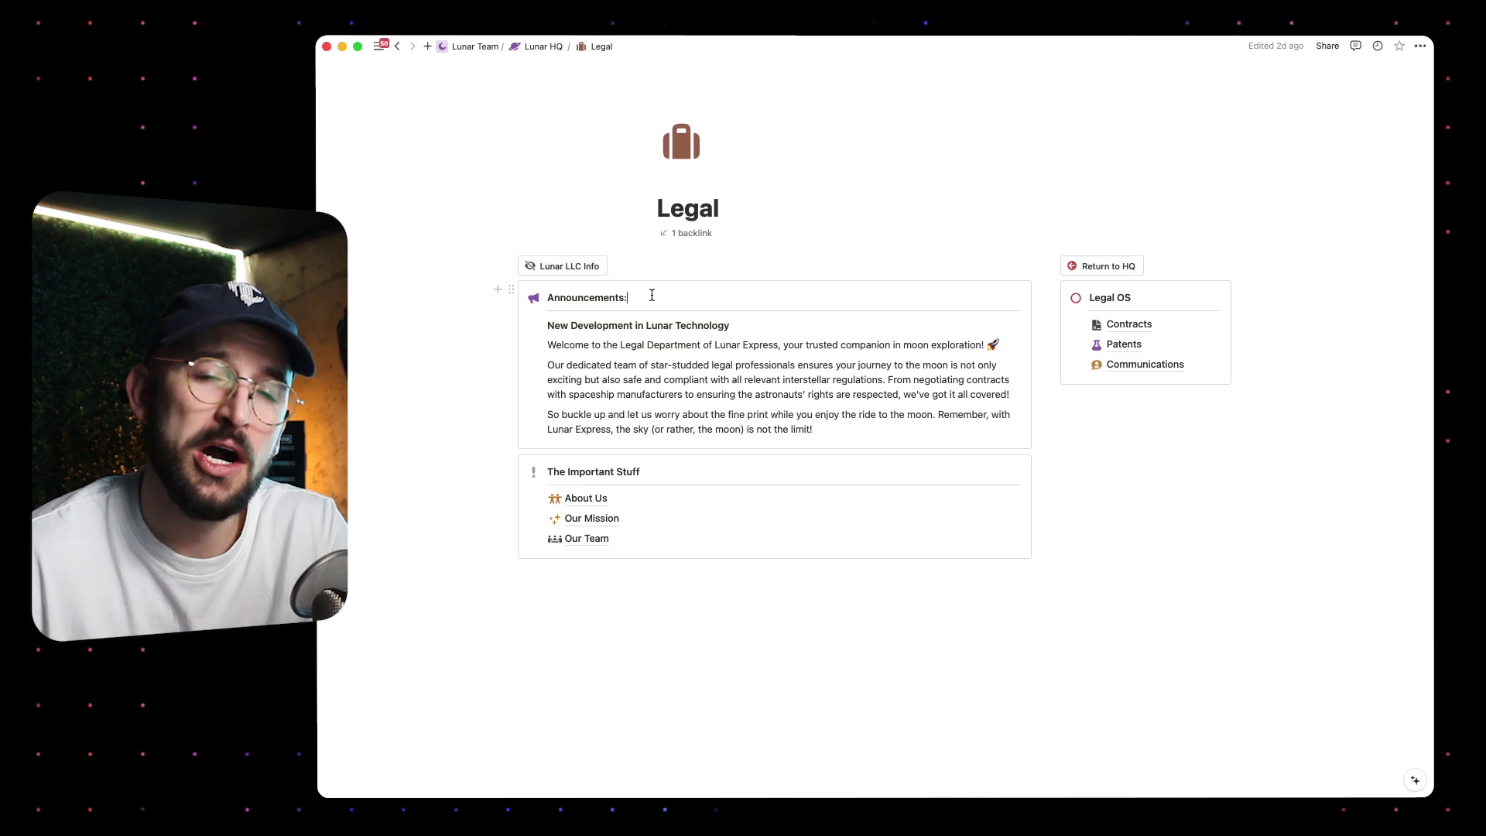
pyautogui.click(571, 267)
pyautogui.press('Escape')
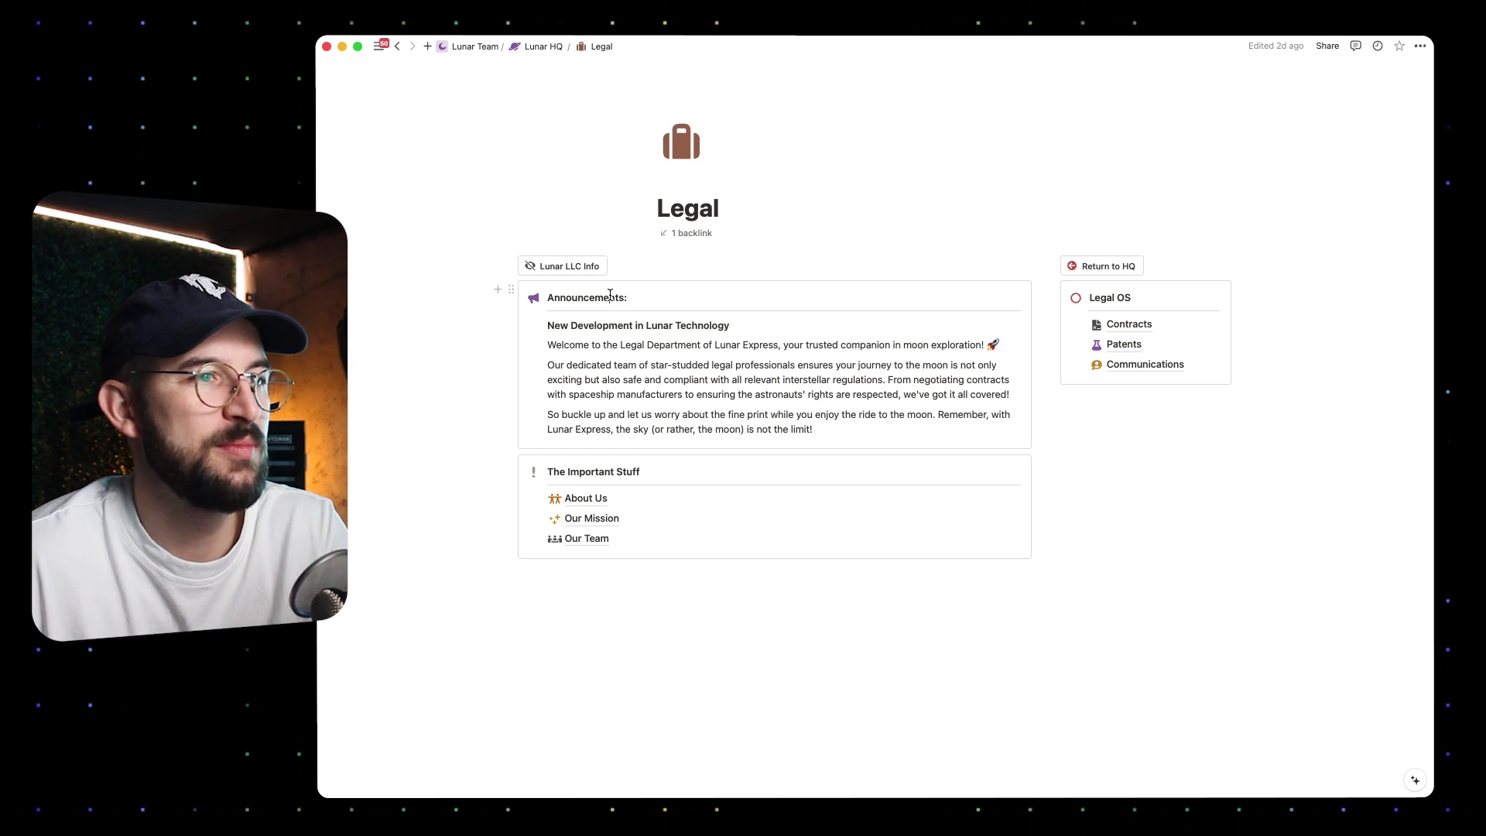
pyautogui.click(582, 267)
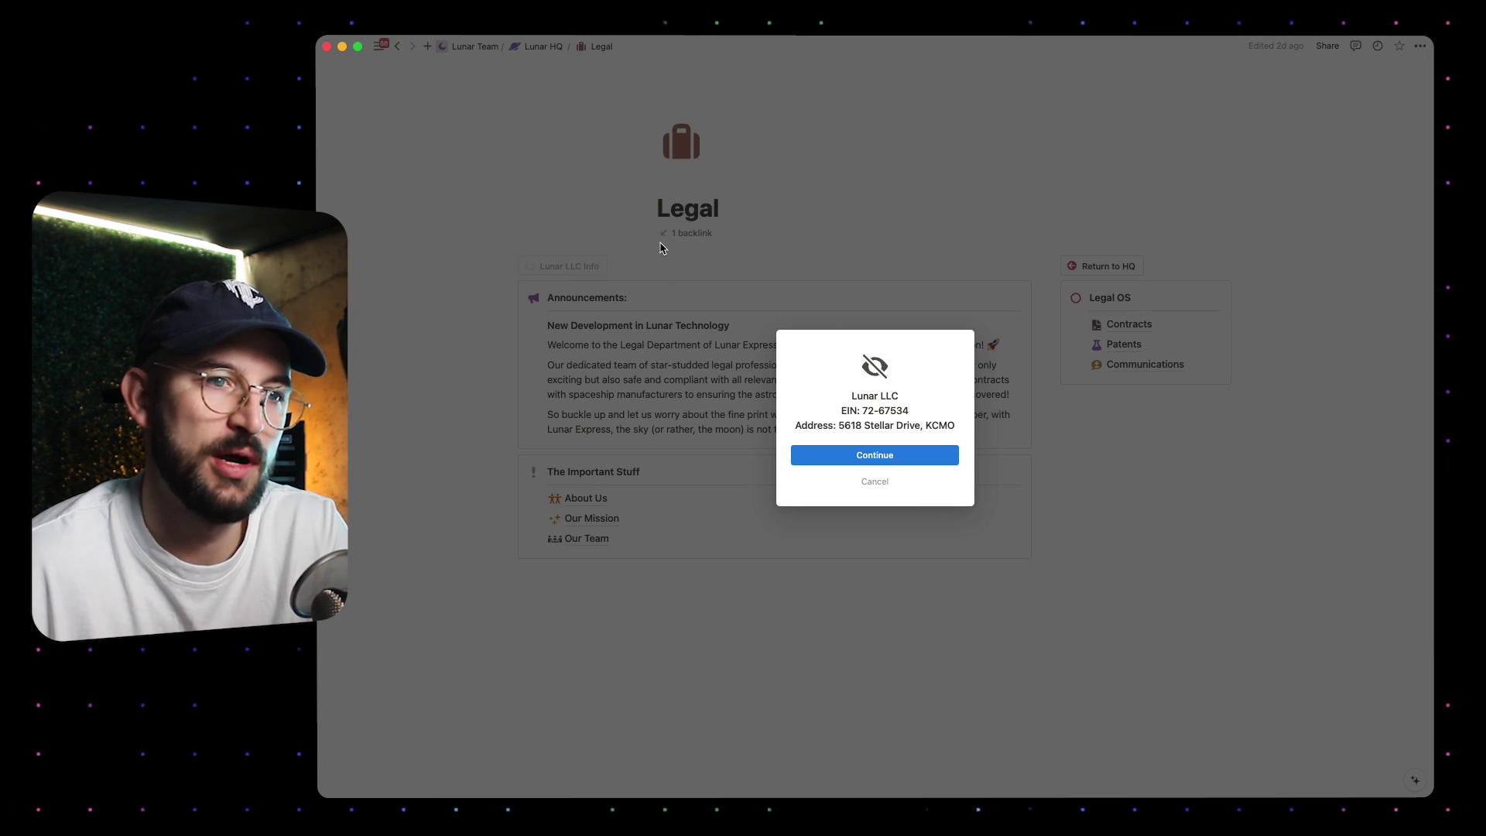
pyautogui.press('Return')
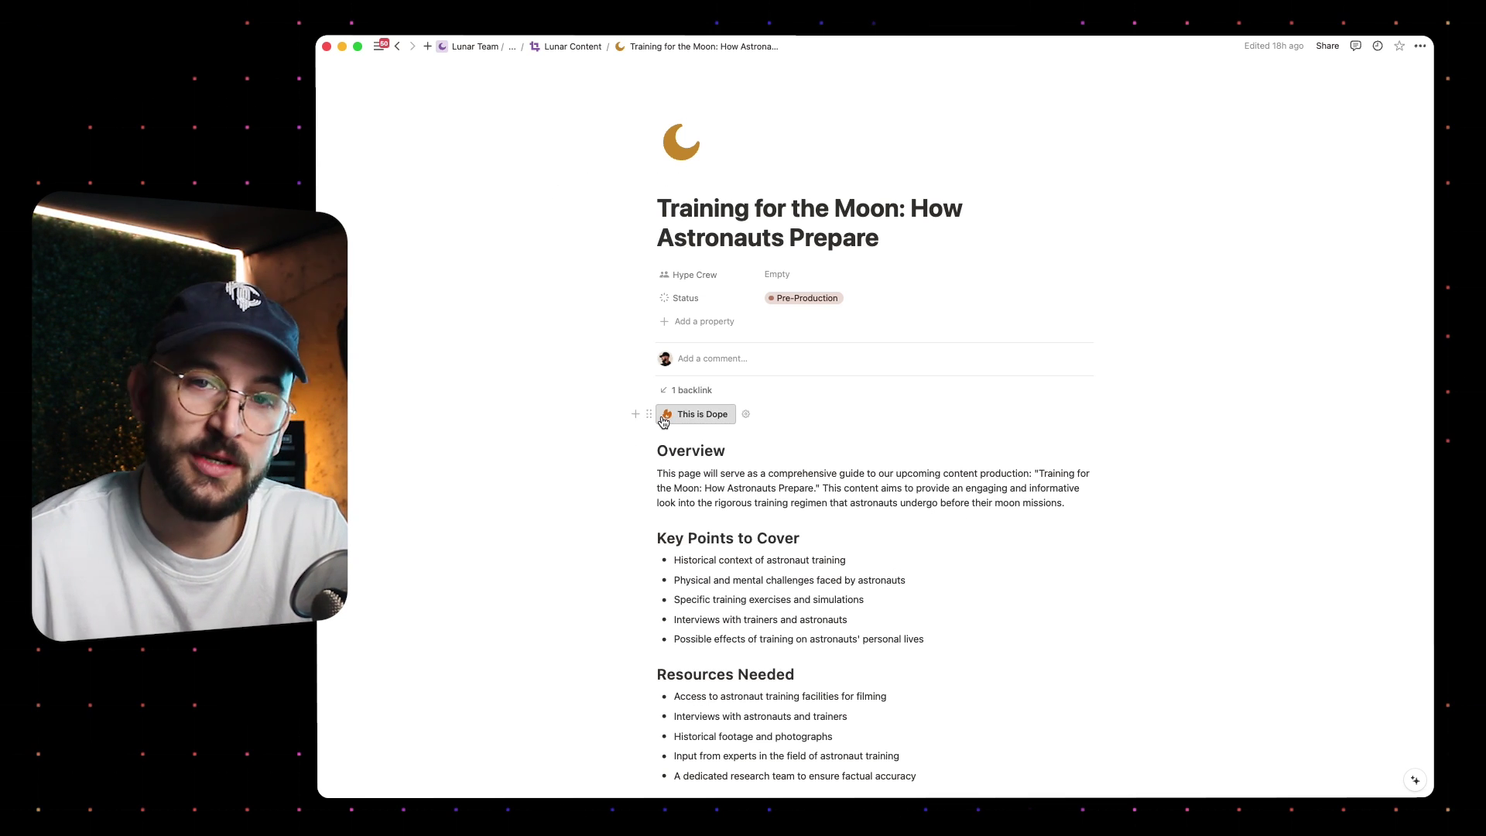
# - Use the This is Dope button to add yourself to Training for the Moon's Hype Crew
pyautogui.scroll(-5, 670, 434)
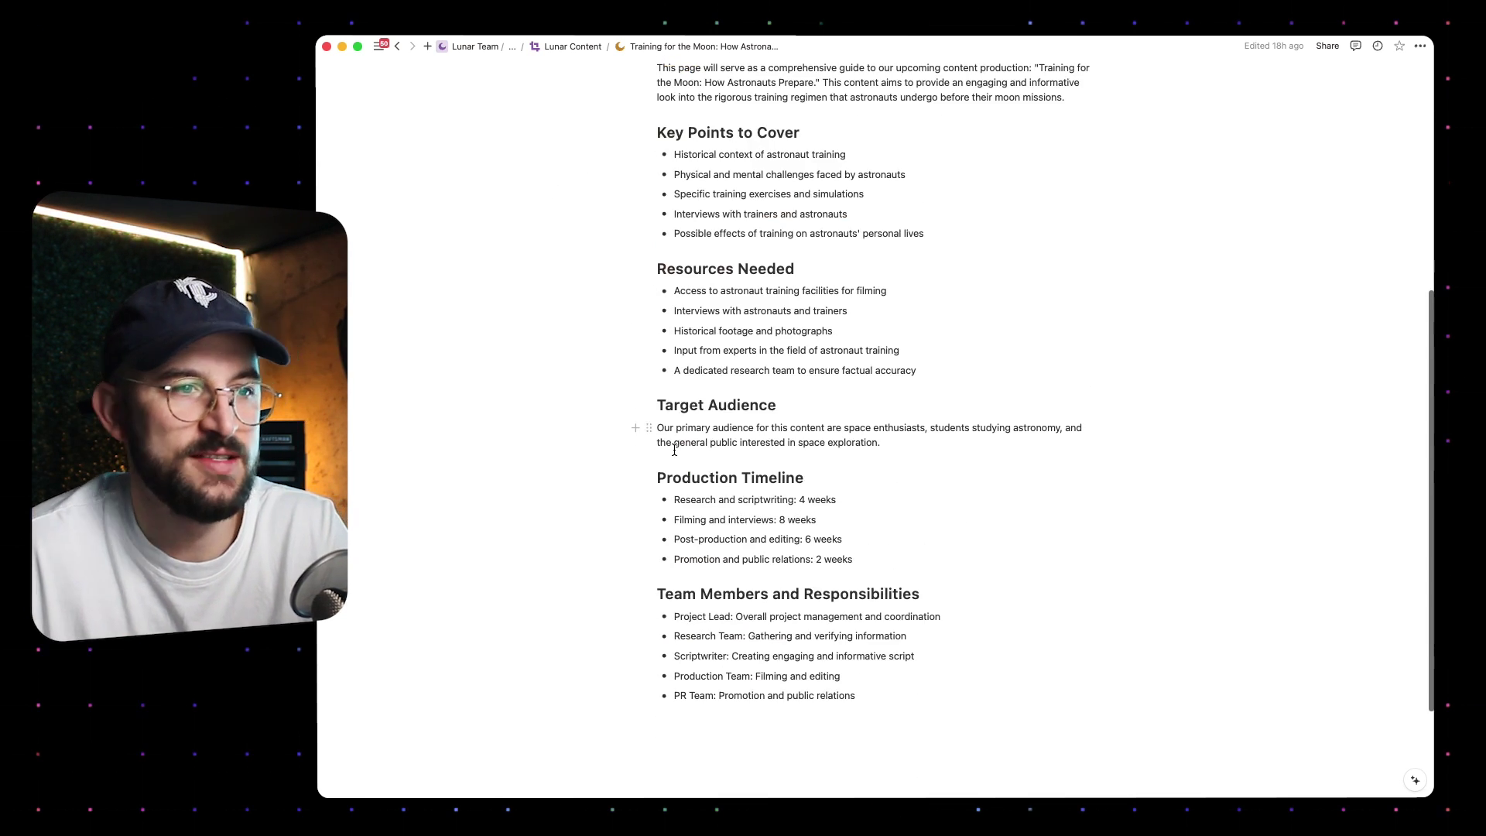
pyautogui.scroll(4, 673, 445)
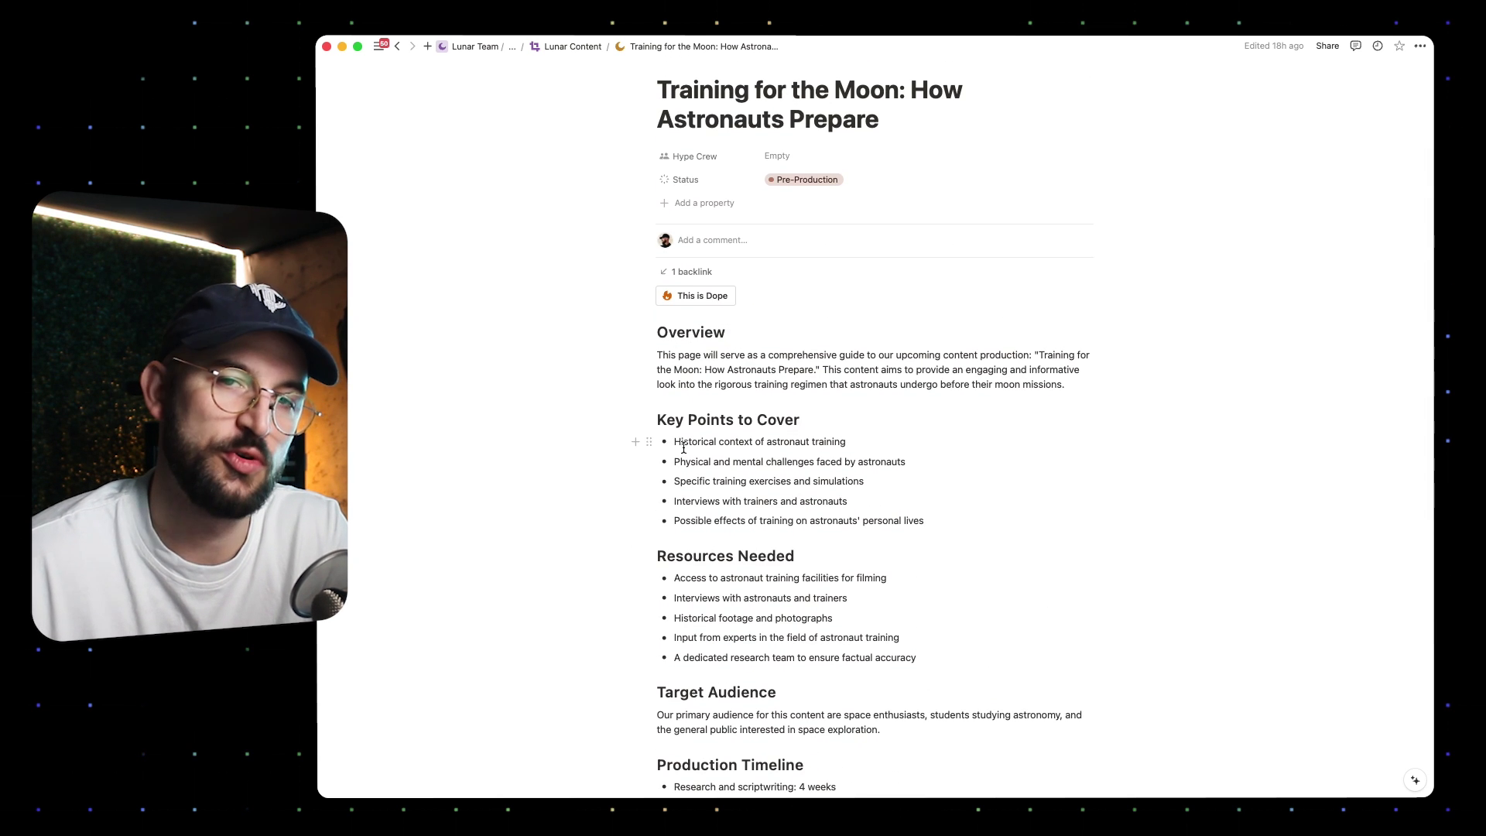
pyautogui.click(719, 297)
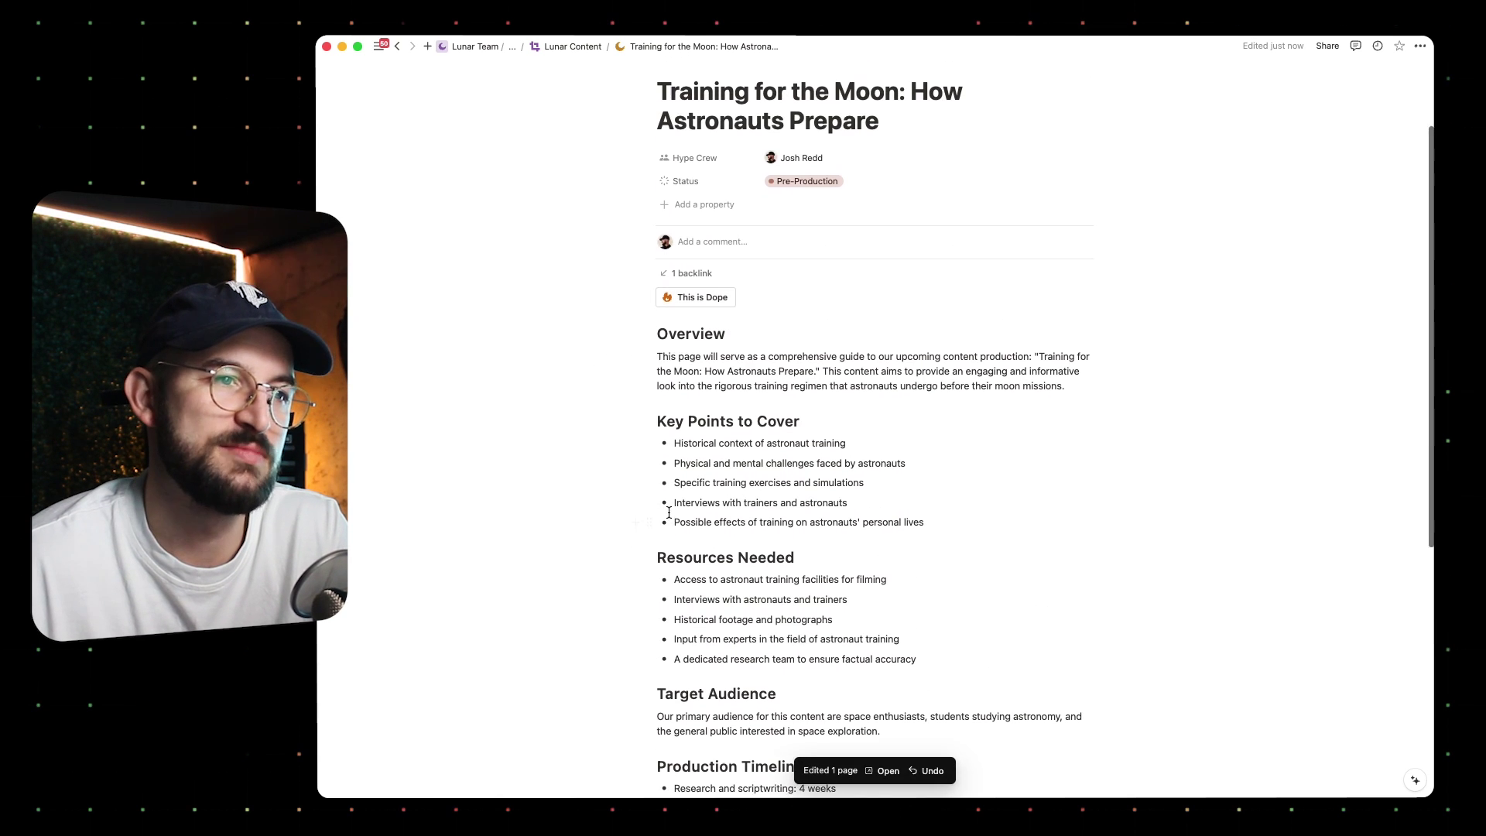
pyautogui.scroll(3, 668, 511)
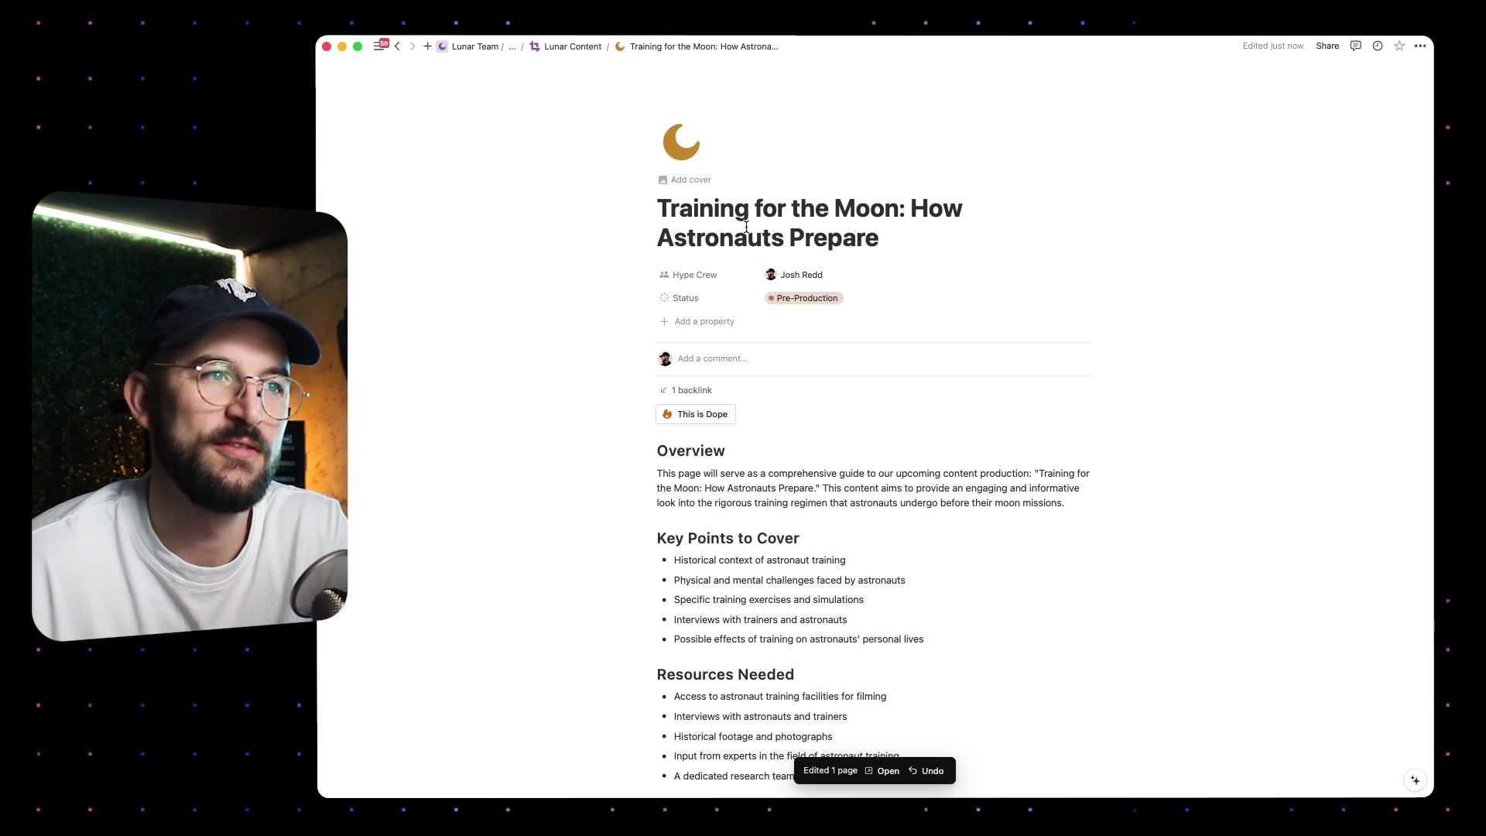
pyautogui.moveTo(697, 212); pyautogui.dragTo(768, 234)
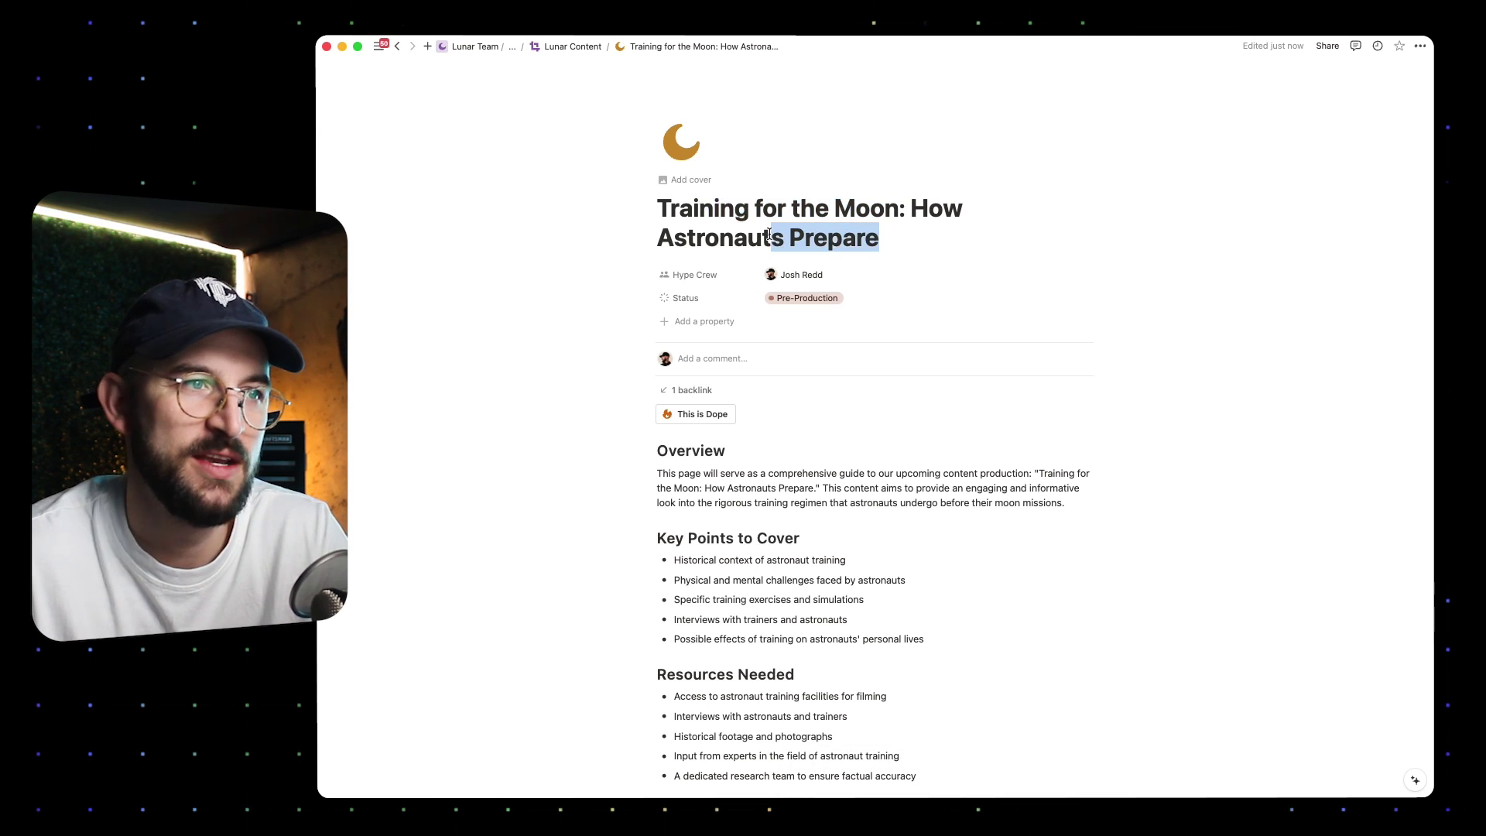
pyautogui.click(768, 234)
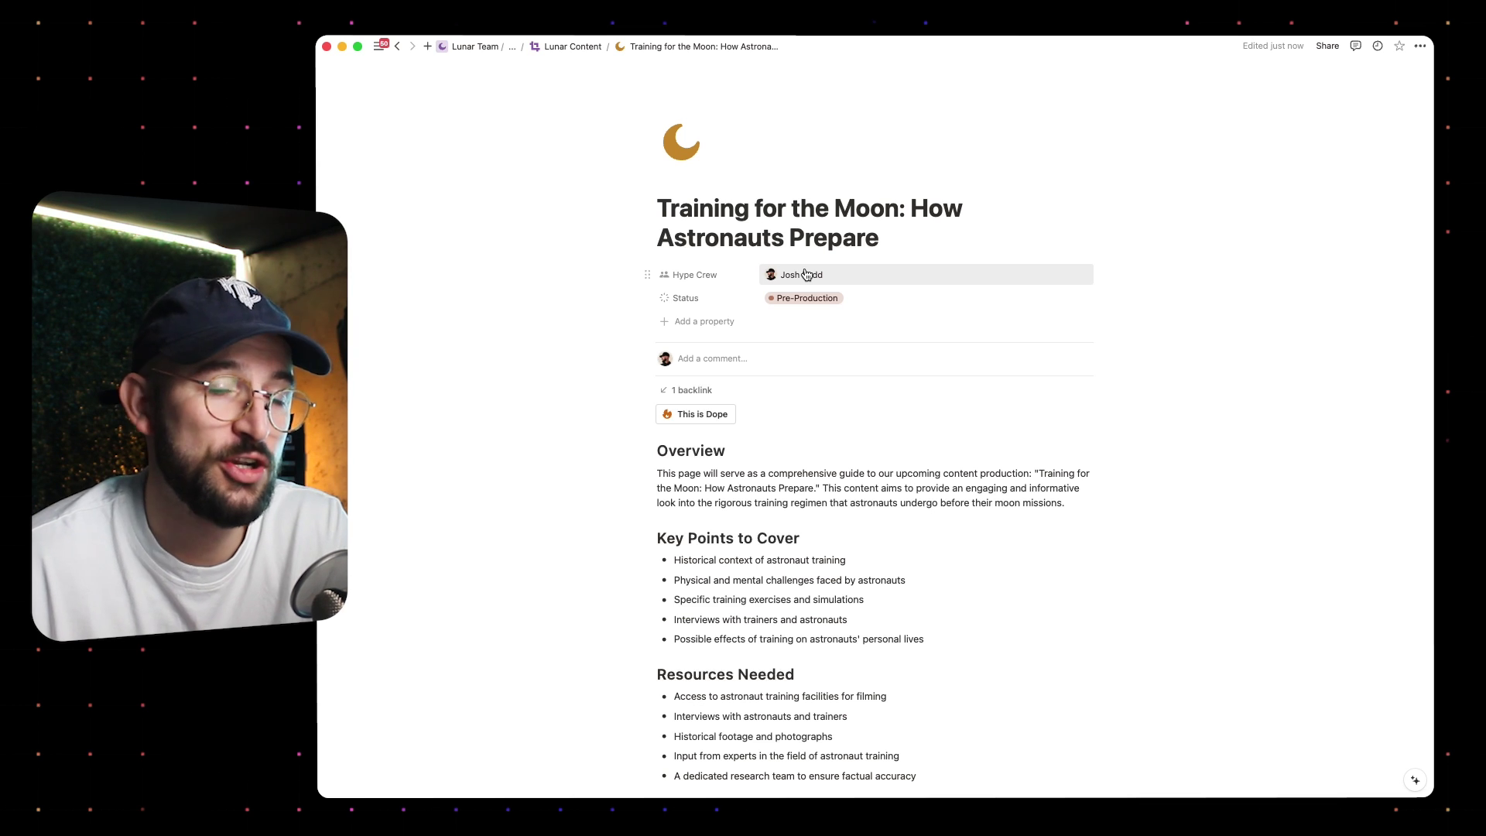
pyautogui.click(696, 275)
pyautogui.click(726, 223)
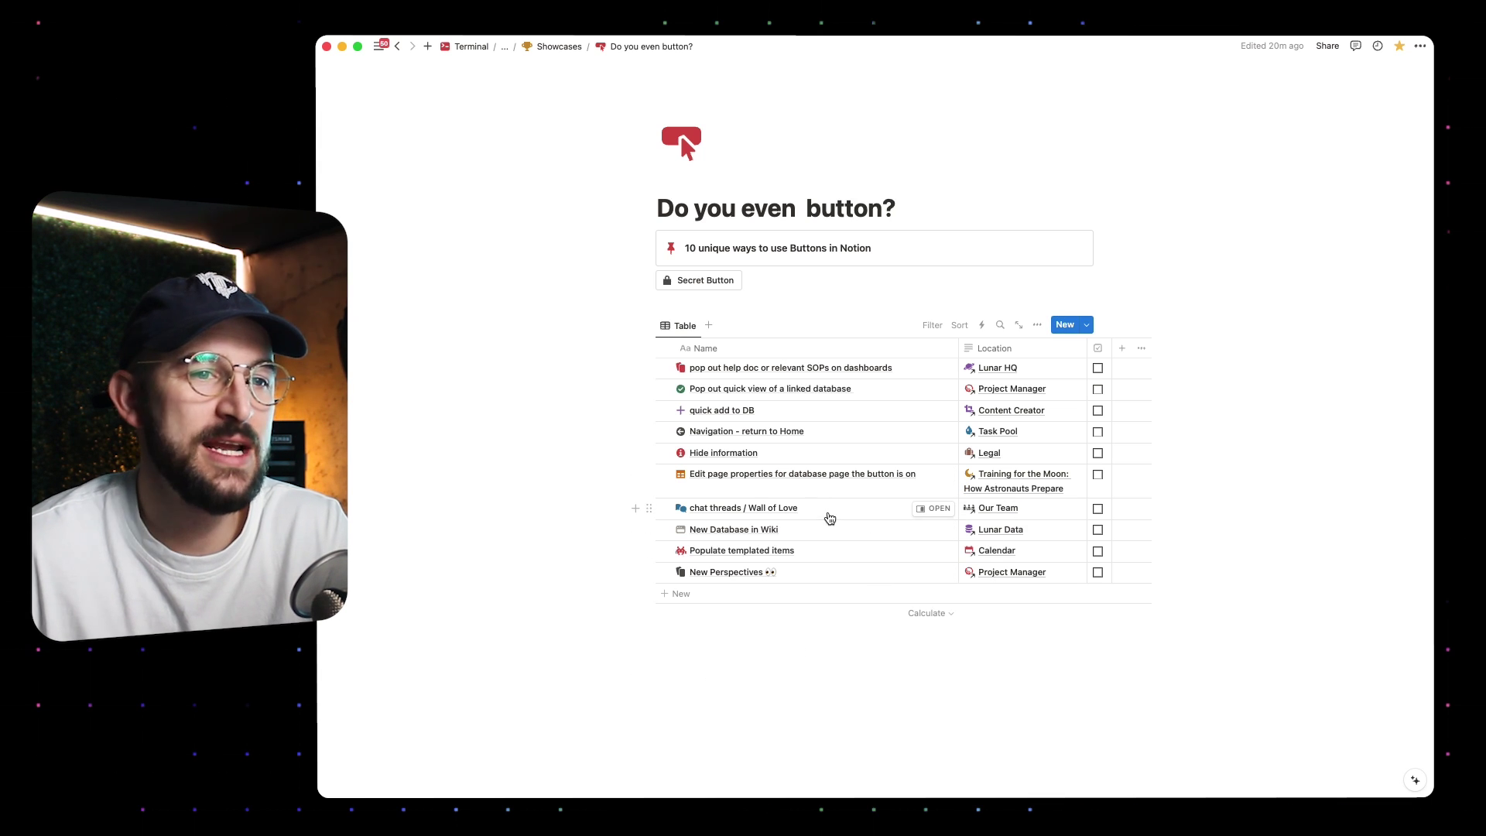
# - Open Our Team and show the second member's profile in side peek beside the list
pyautogui.click(1006, 510)
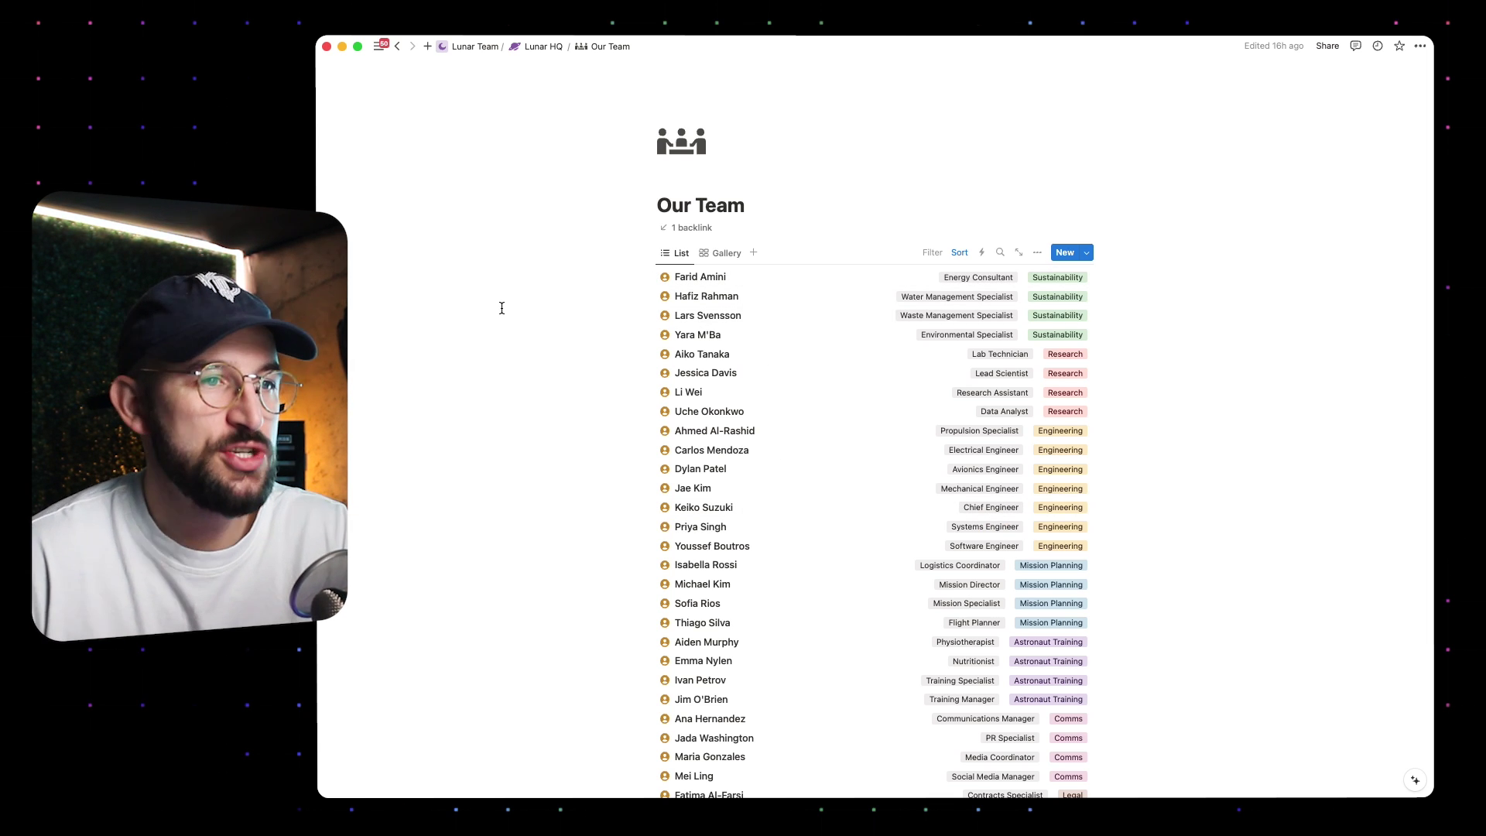
pyautogui.click(678, 304)
pyautogui.click(891, 326)
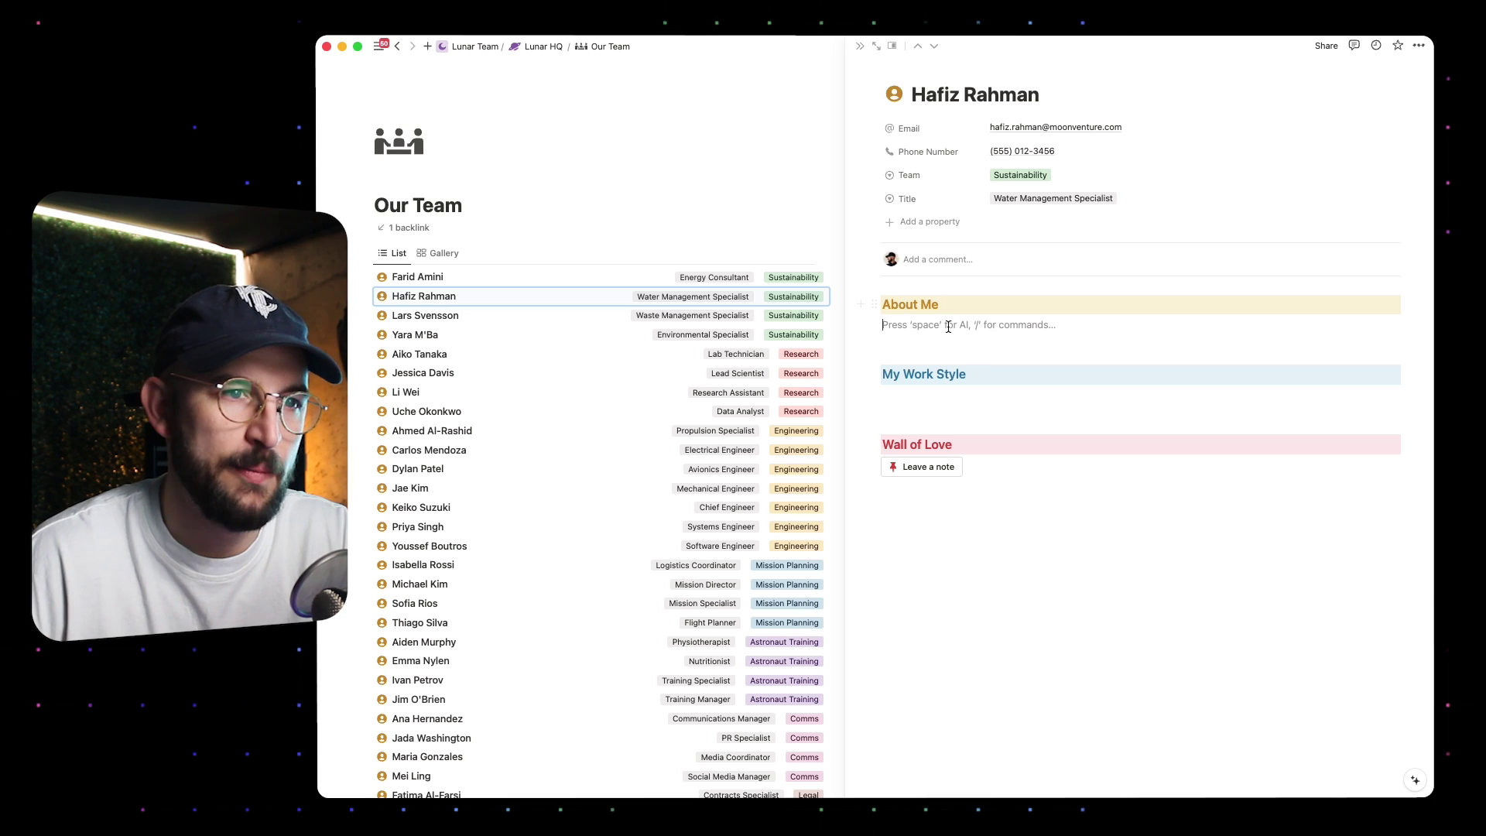
pyautogui.click(967, 370)
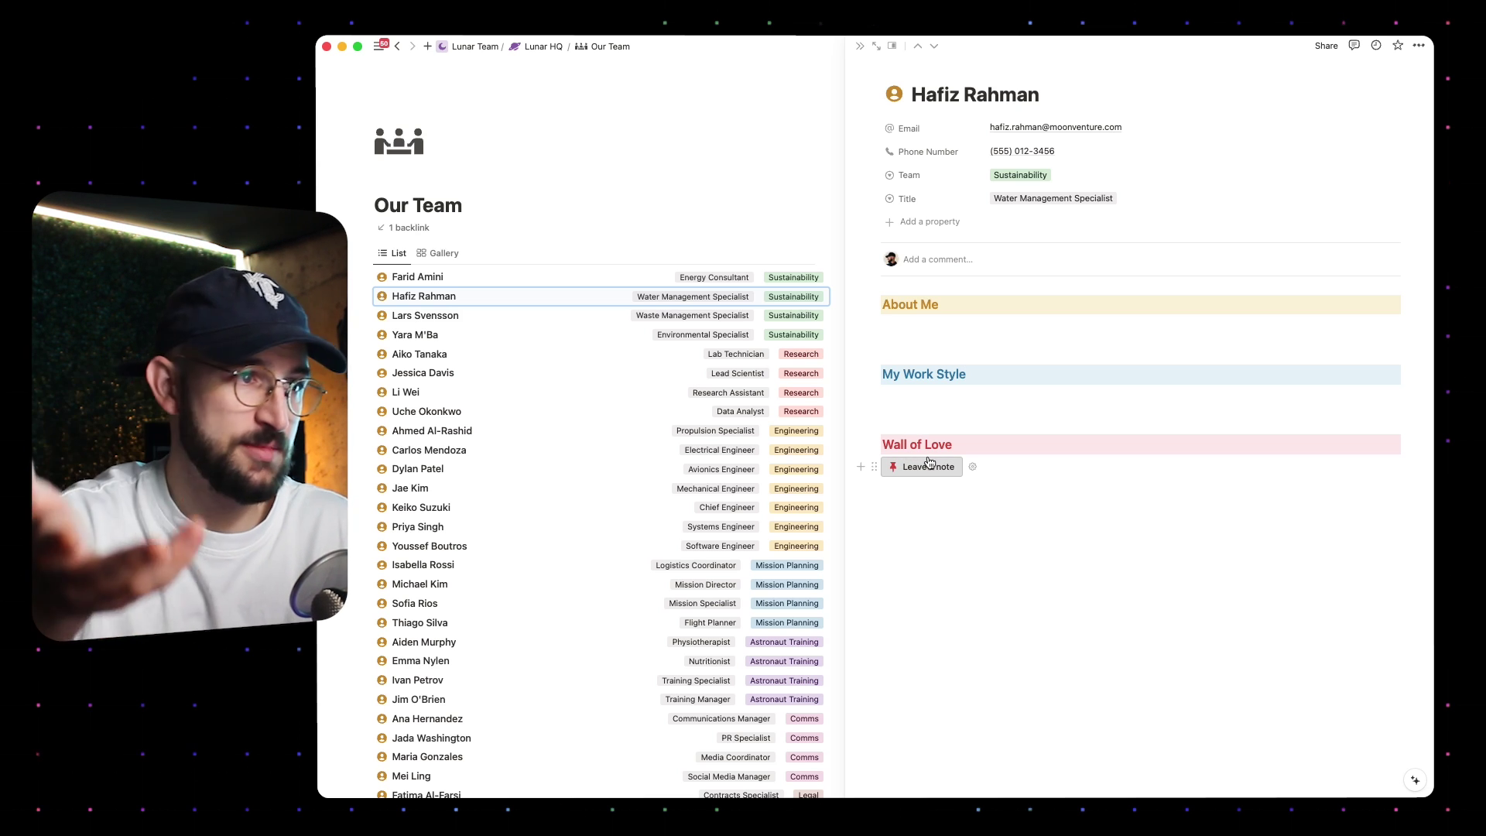
pyautogui.click(958, 325)
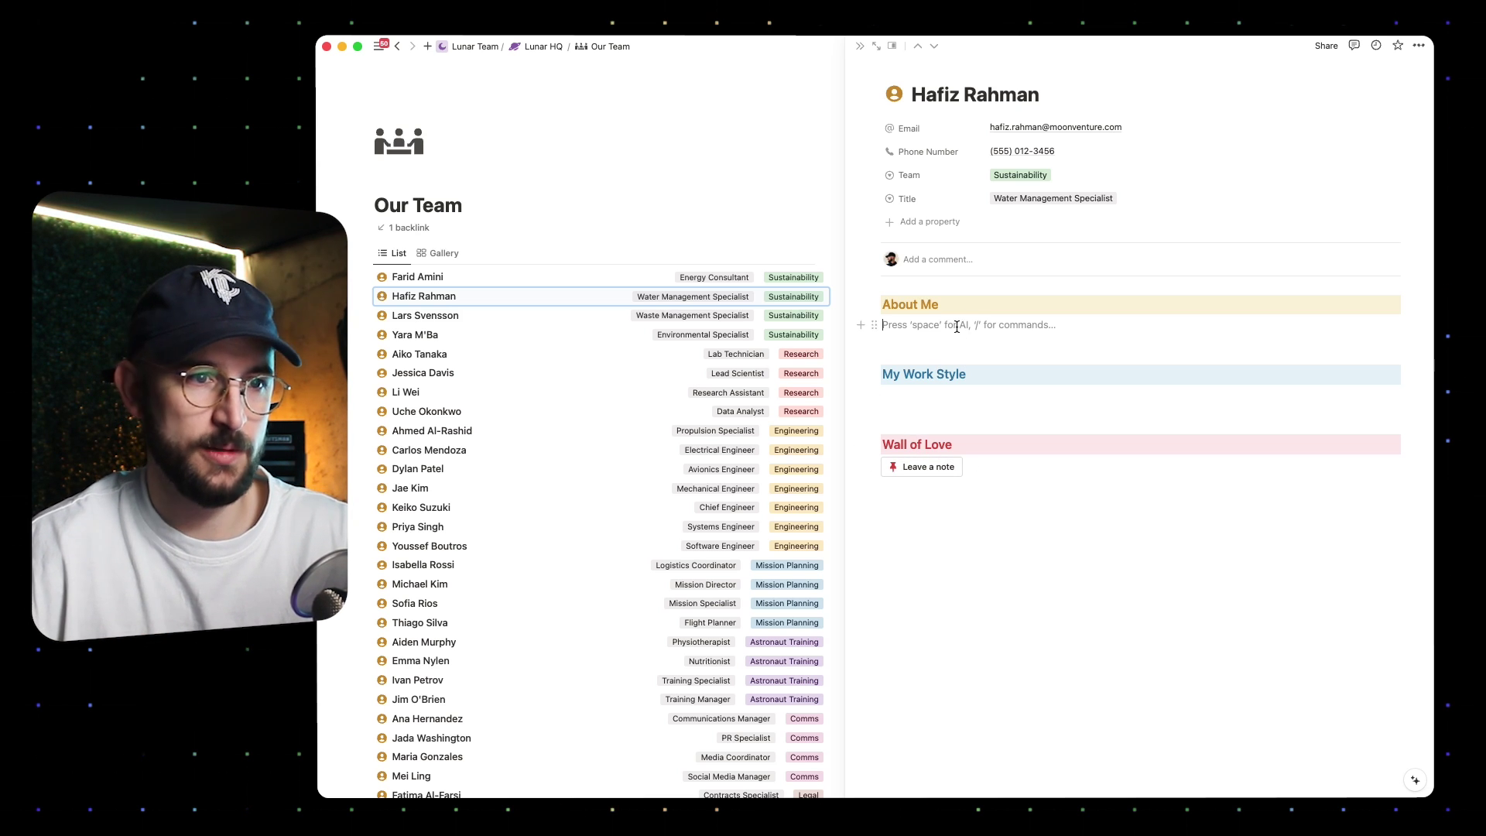
# - Leave a Wall of Love note reading 'Hey, that was a great presentation!'
pyautogui.click(939, 468)
pyautogui.click(940, 527)
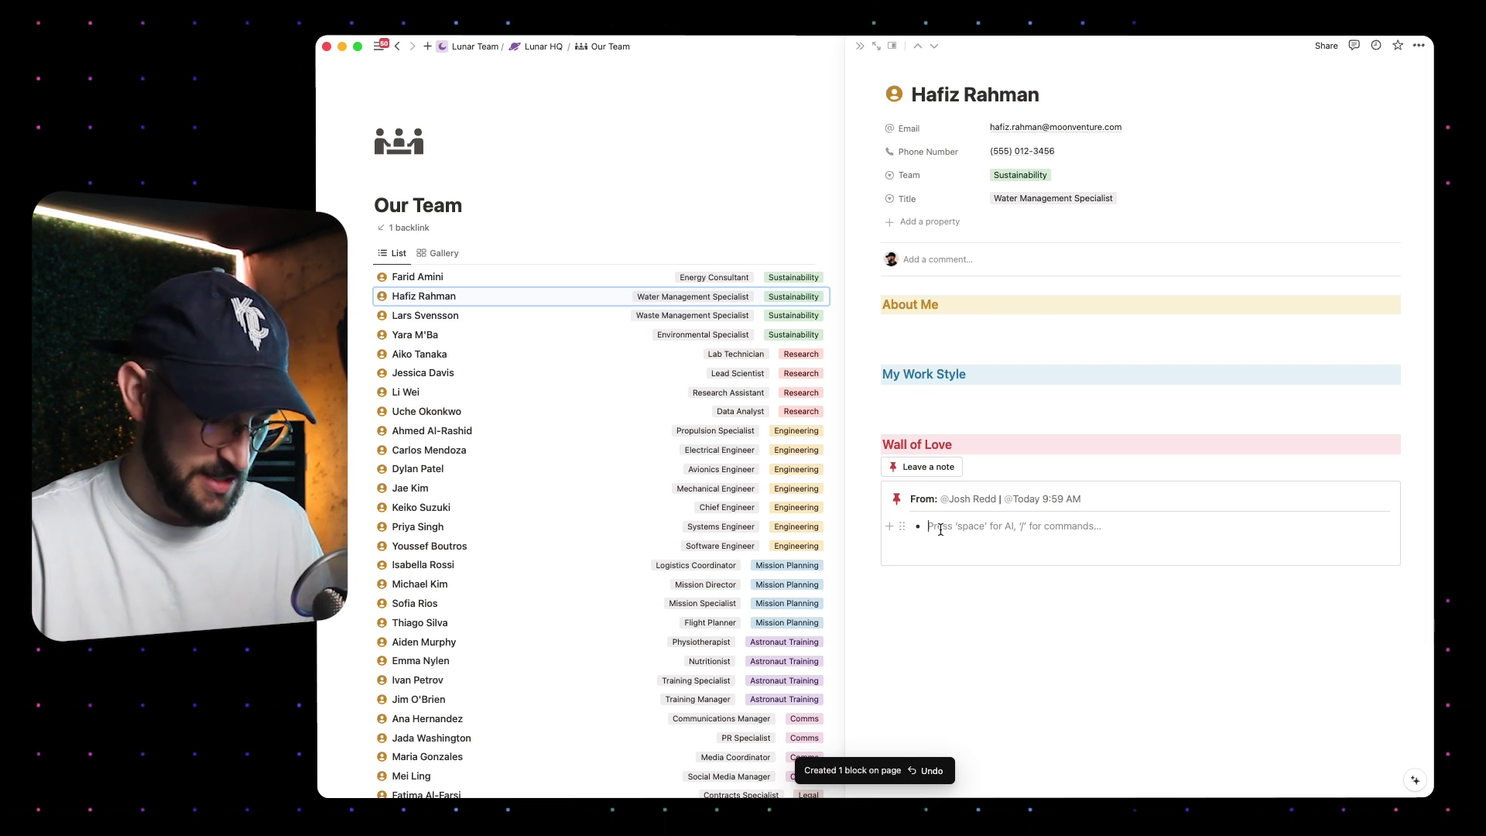
pyautogui.write('Hey, t')
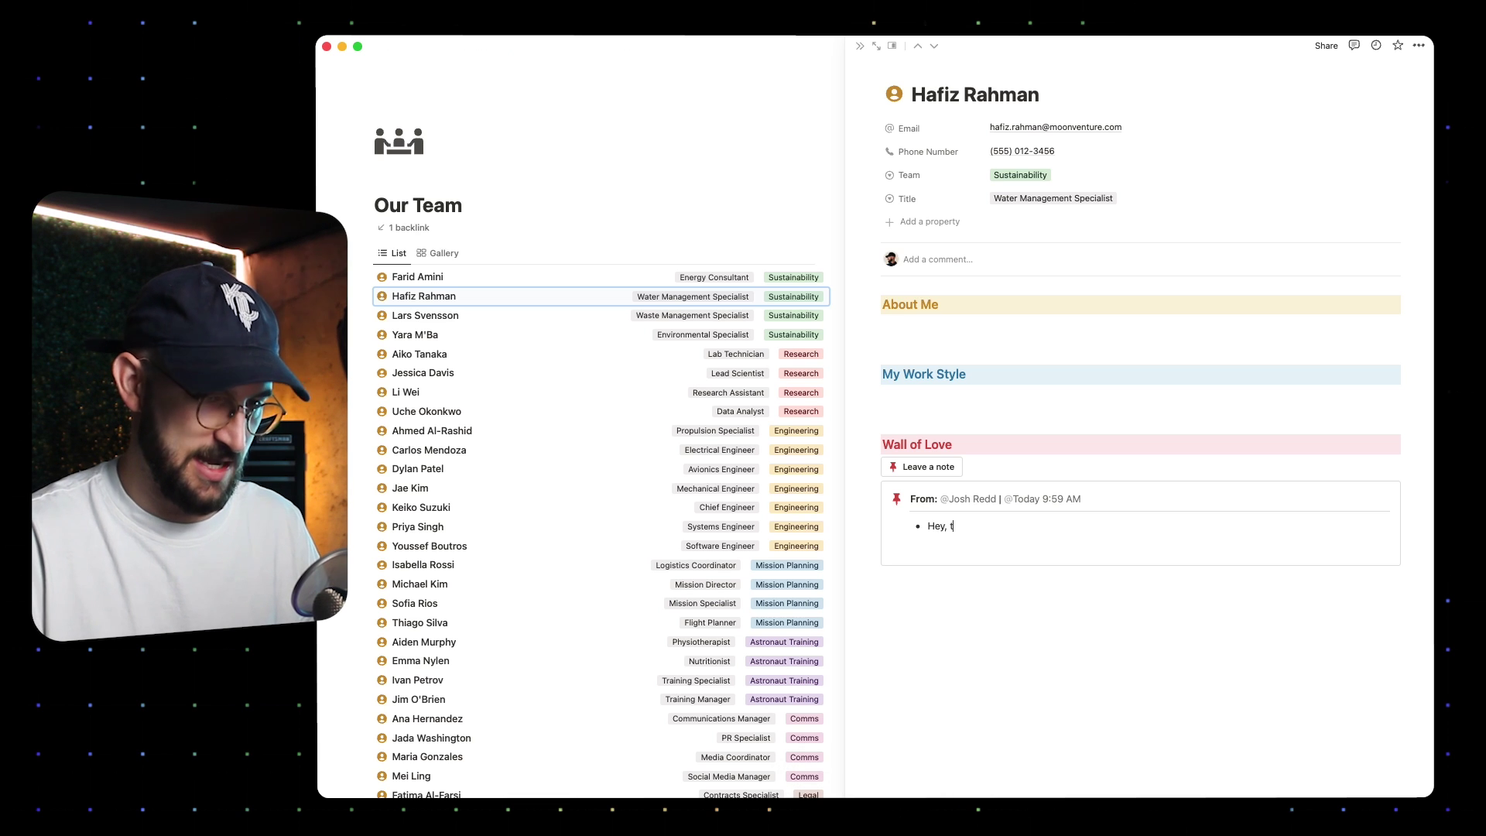
pyautogui.write('hat was a great prese')
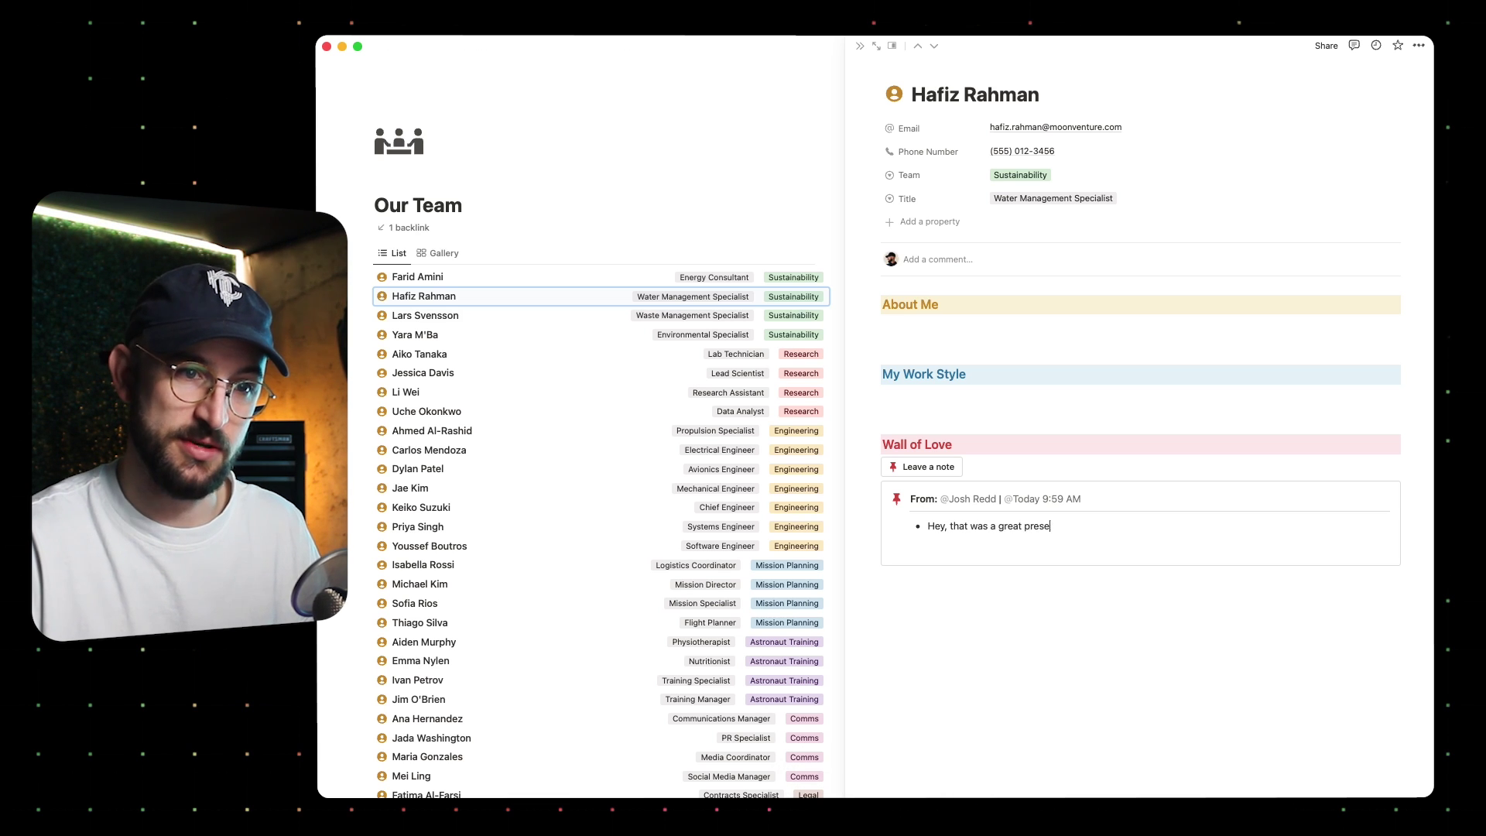
pyautogui.write('ntation!')
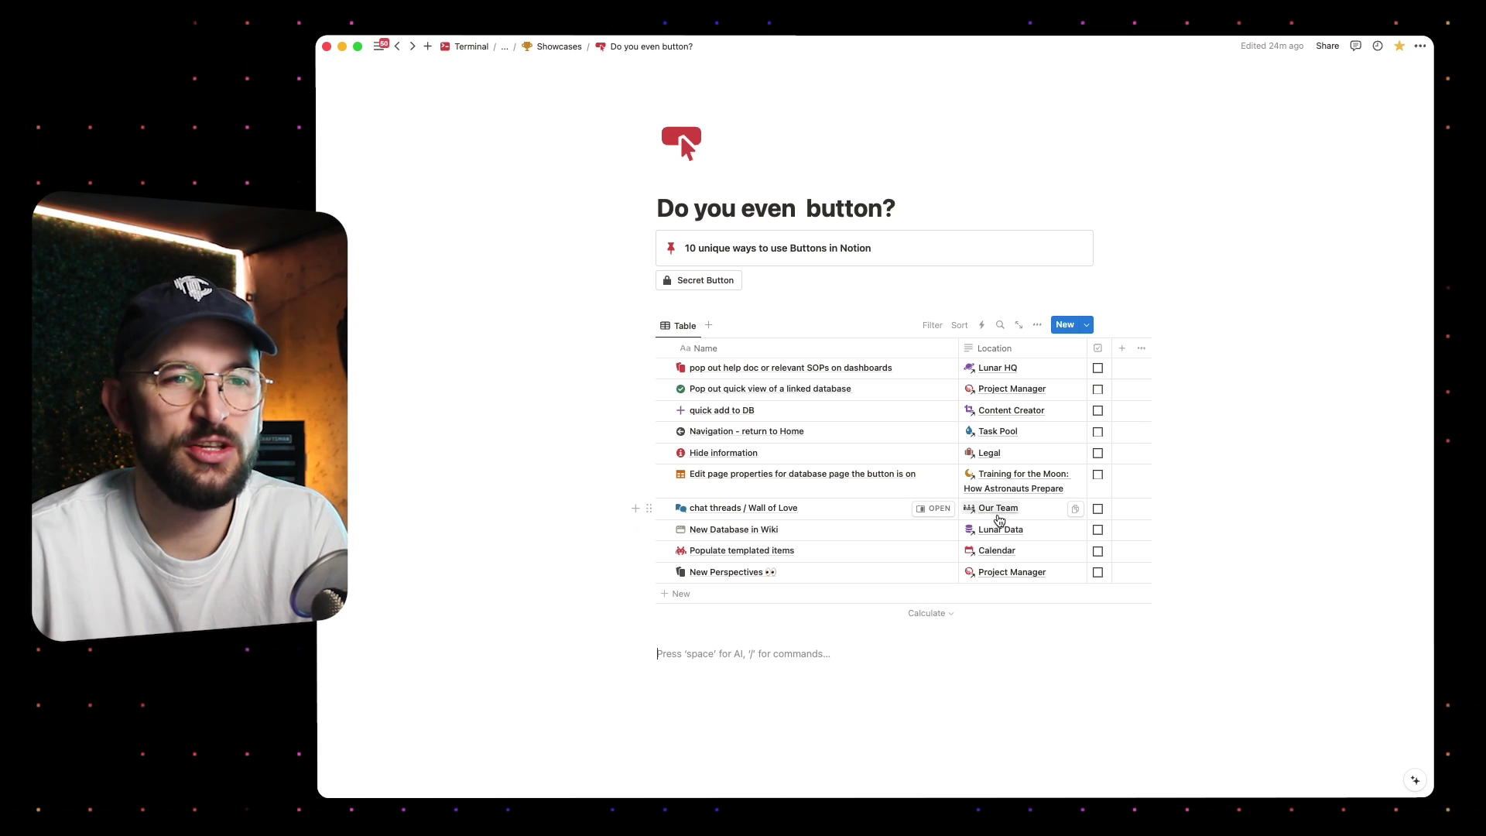
# - Open the Lunar Data wiki and switch its view back and forth between Home and All pages
pyautogui.click(1001, 531)
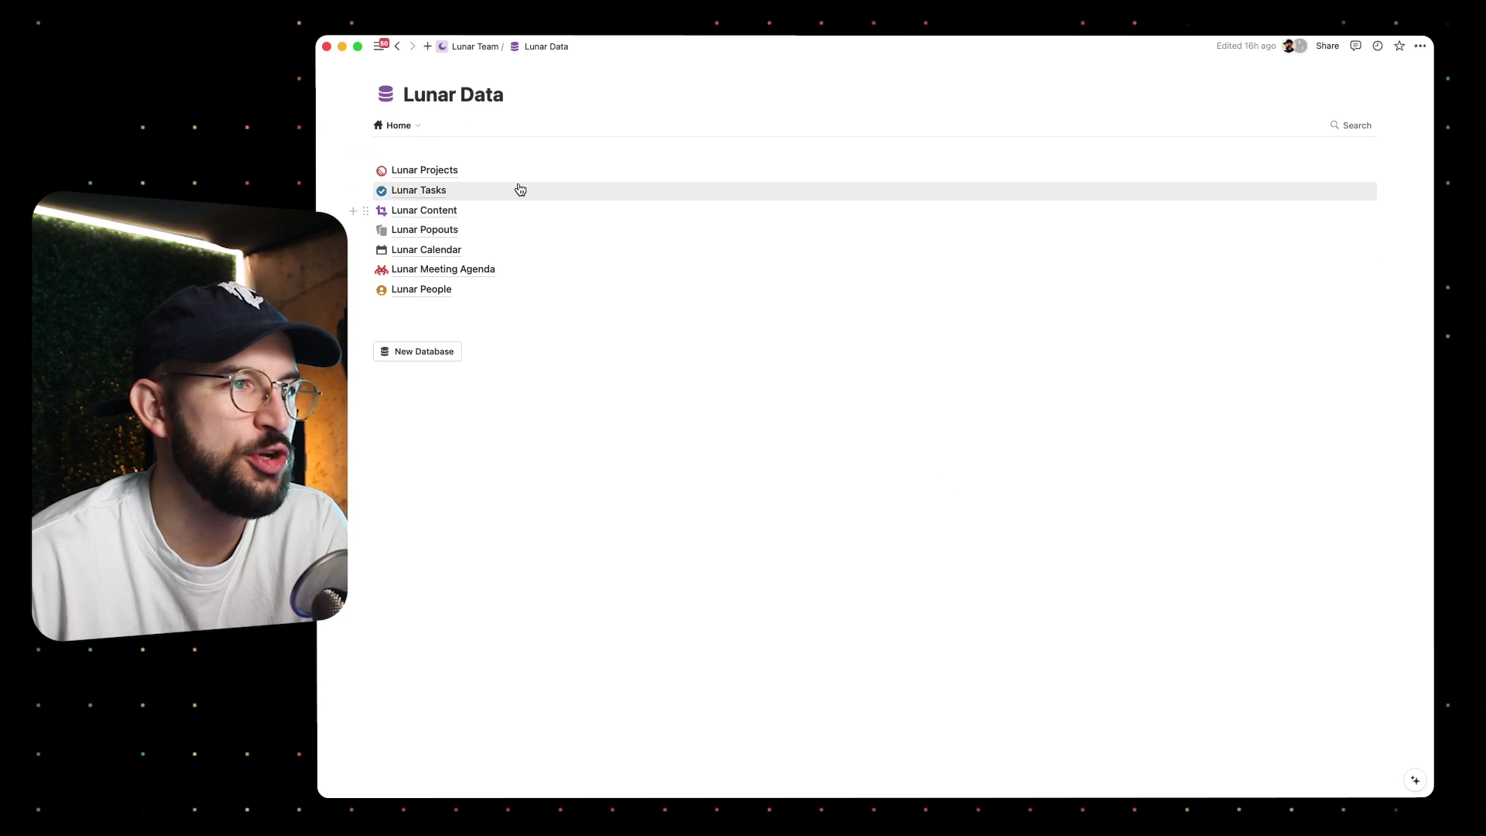
pyautogui.click(392, 126)
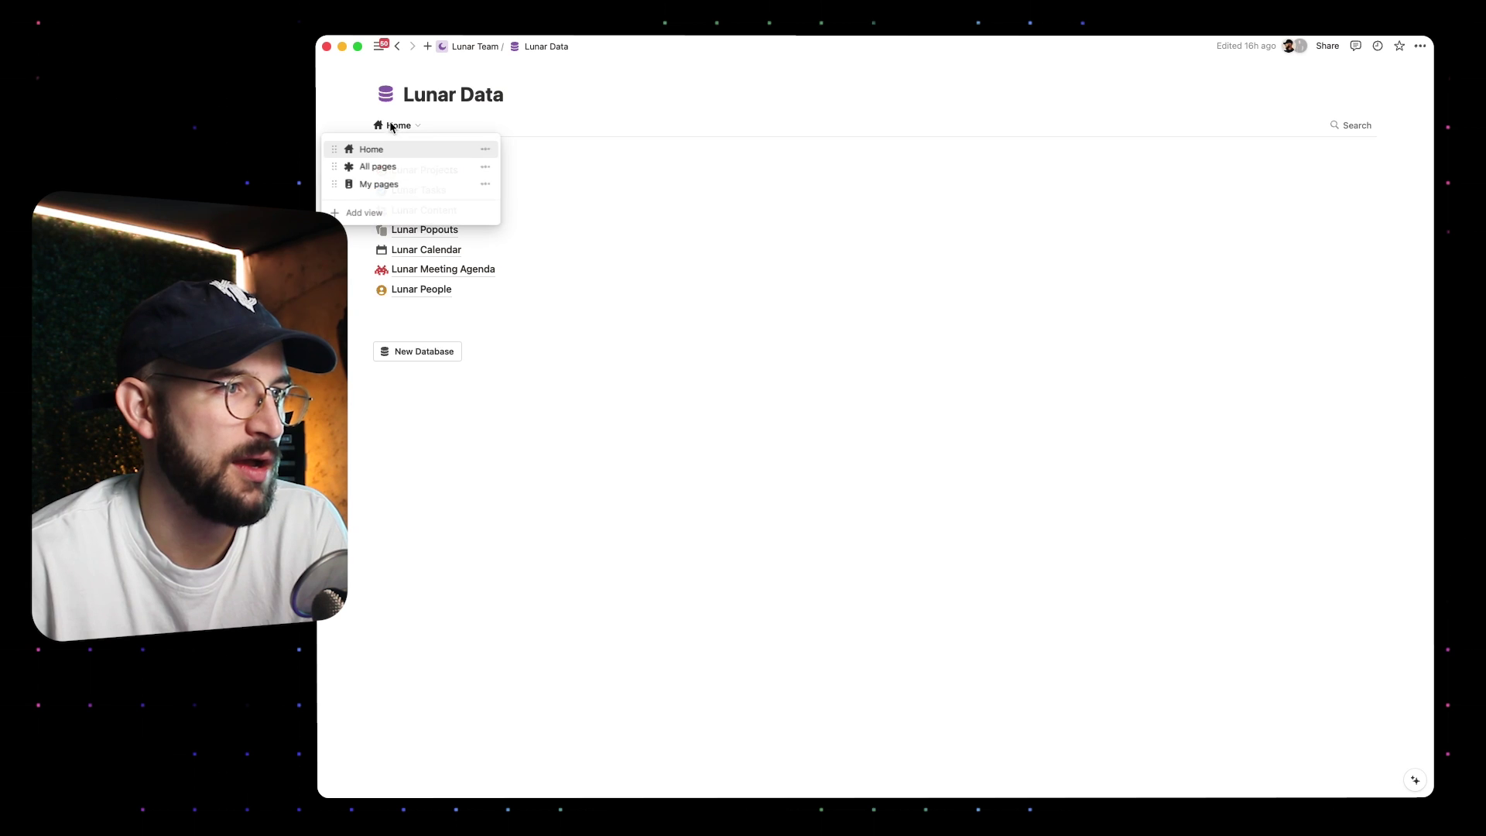
pyautogui.click(389, 161)
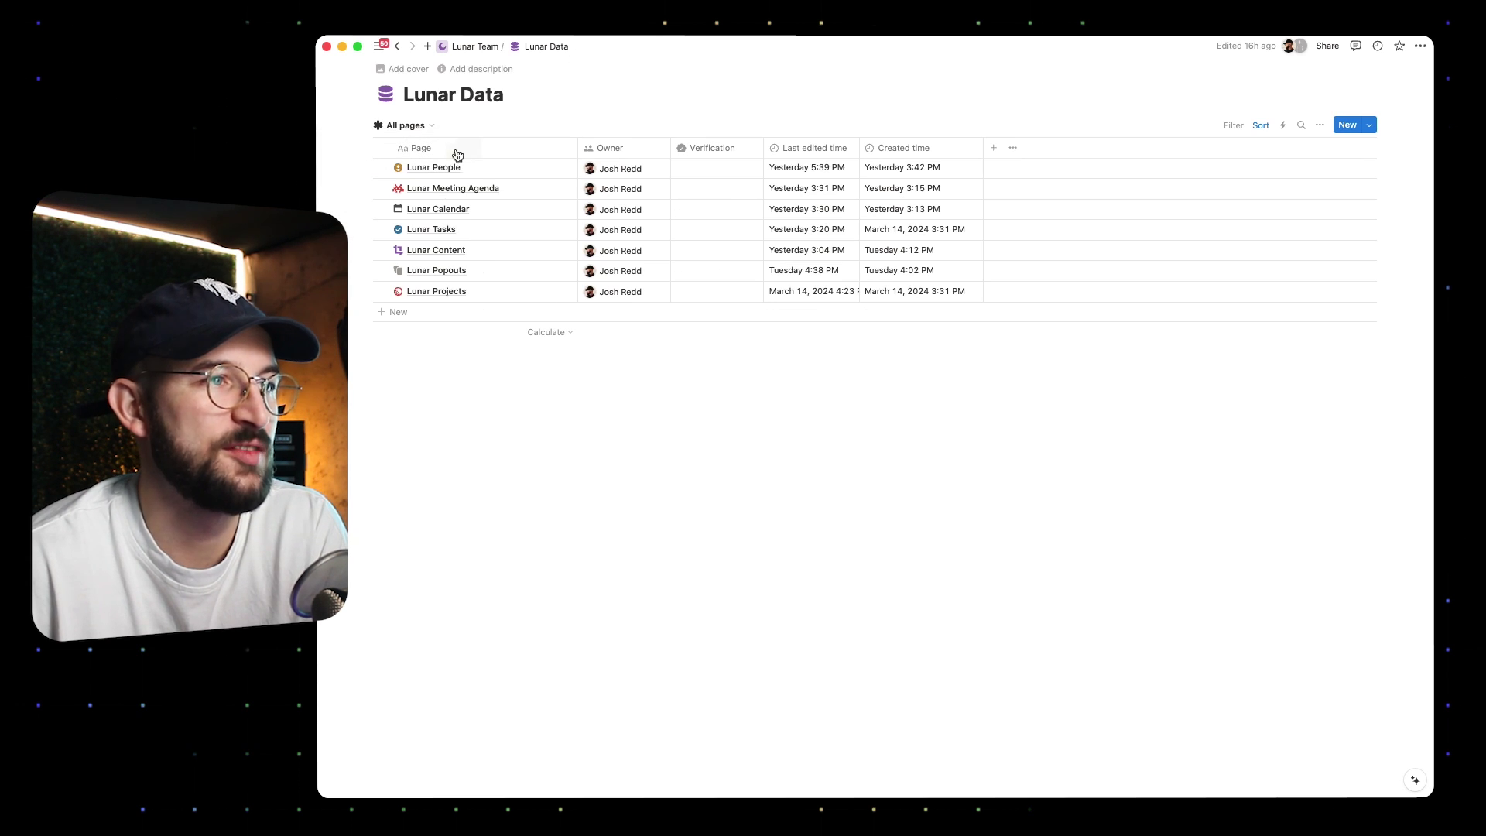
pyautogui.click(400, 131)
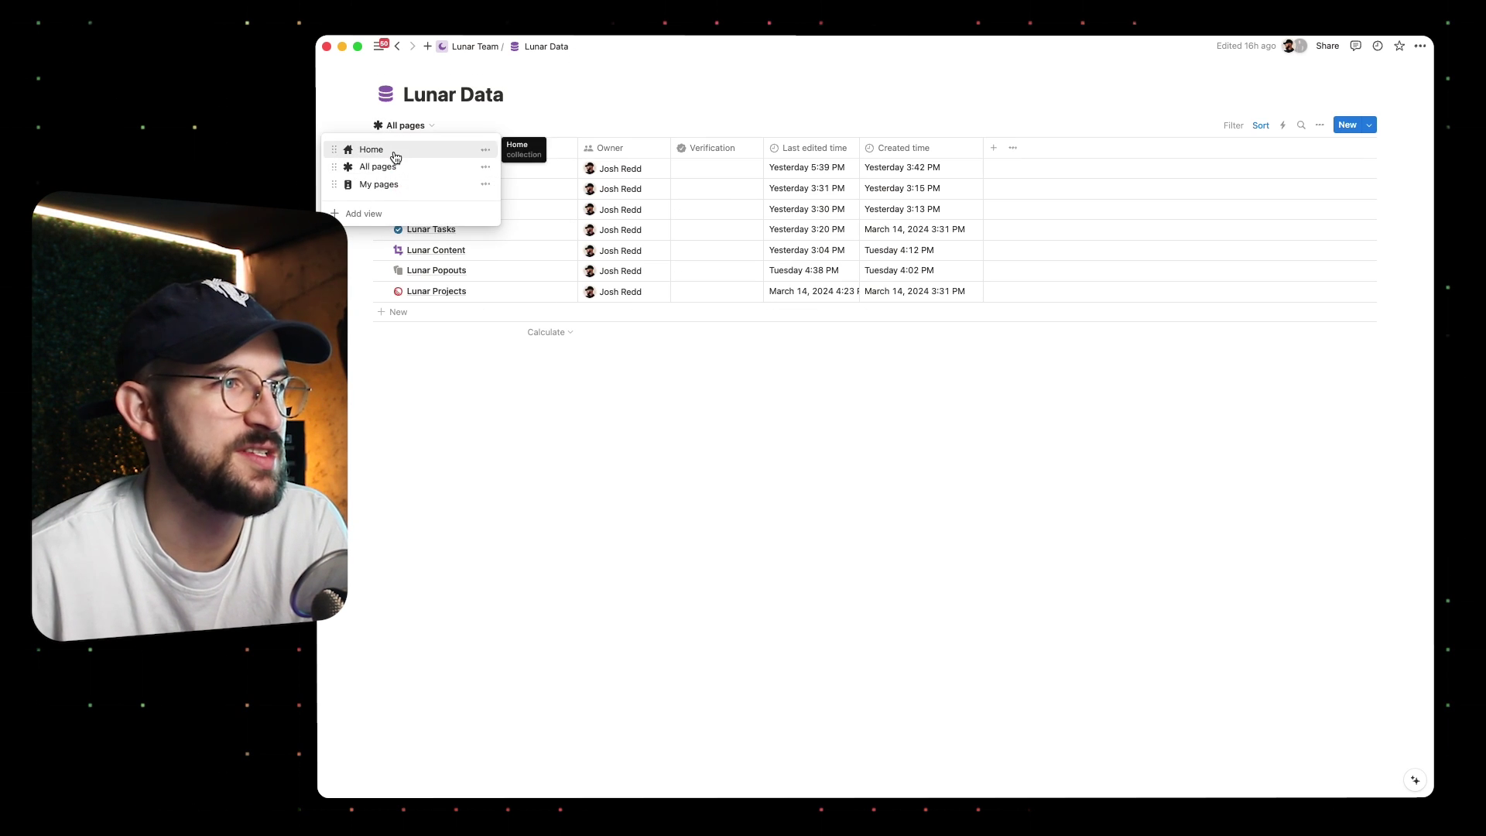
pyautogui.click(391, 150)
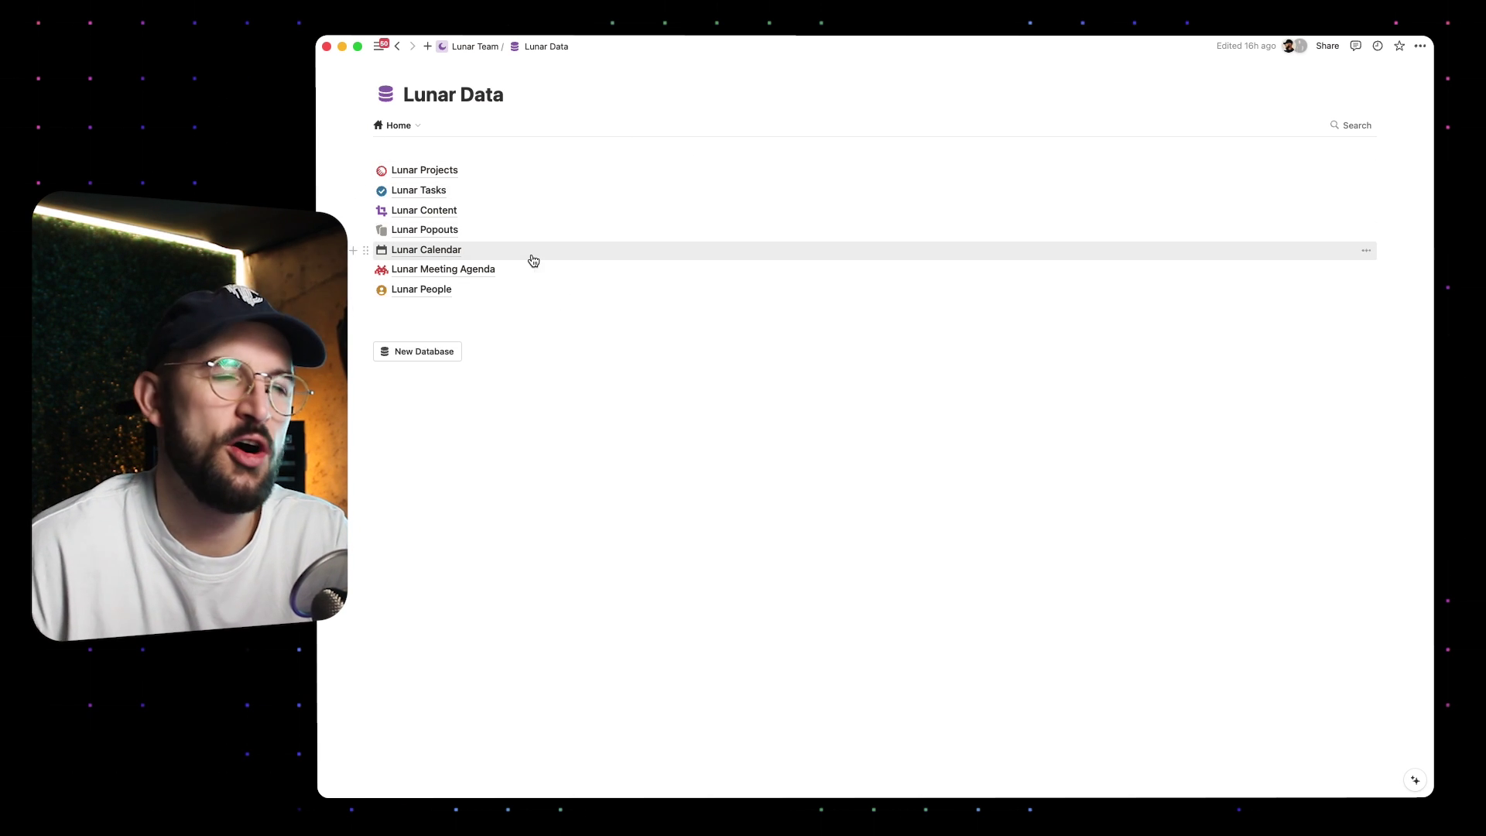
pyautogui.moveTo(472, 171)
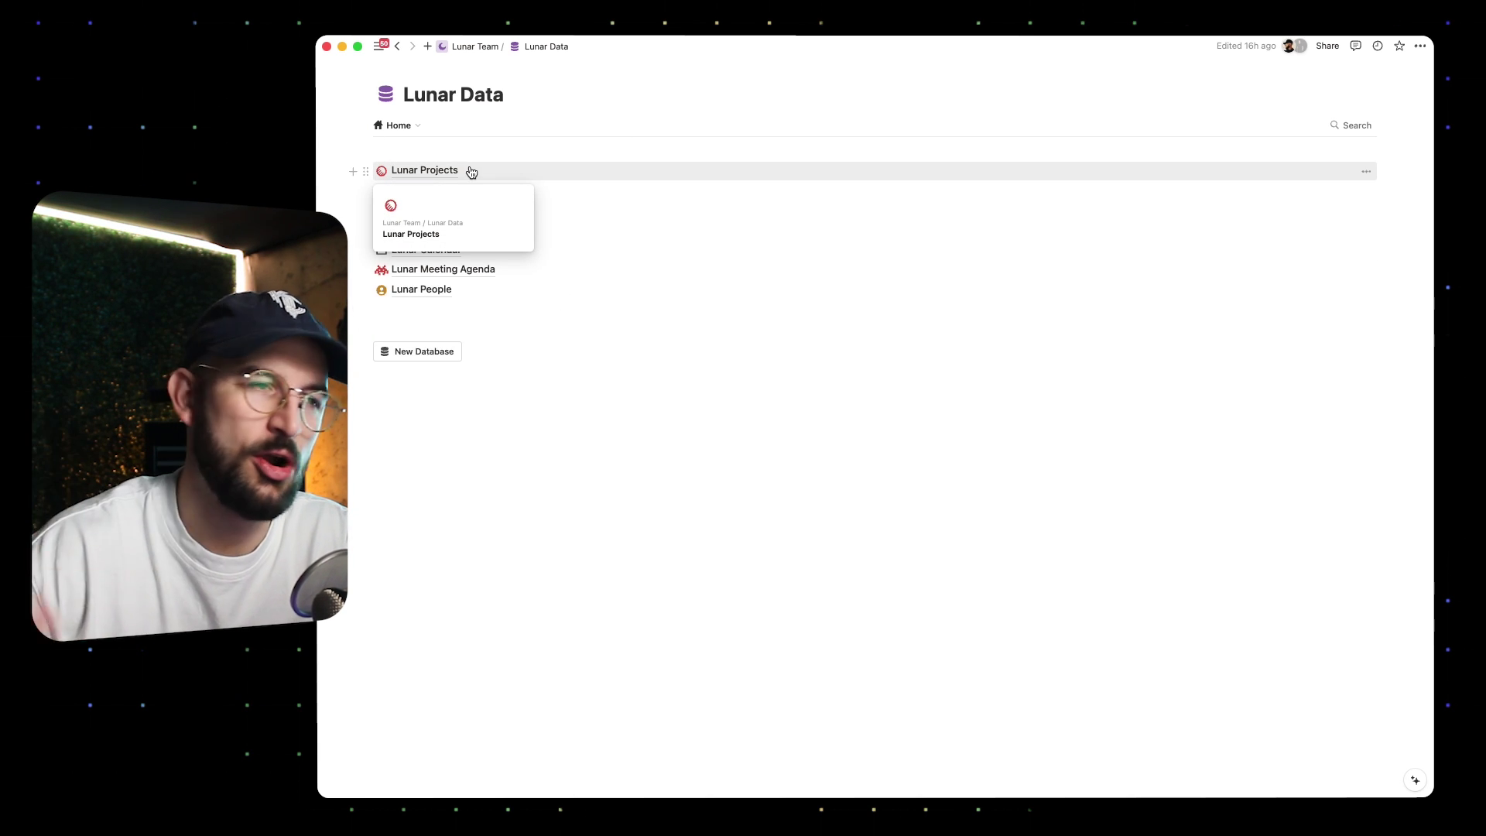
pyautogui.click(402, 126)
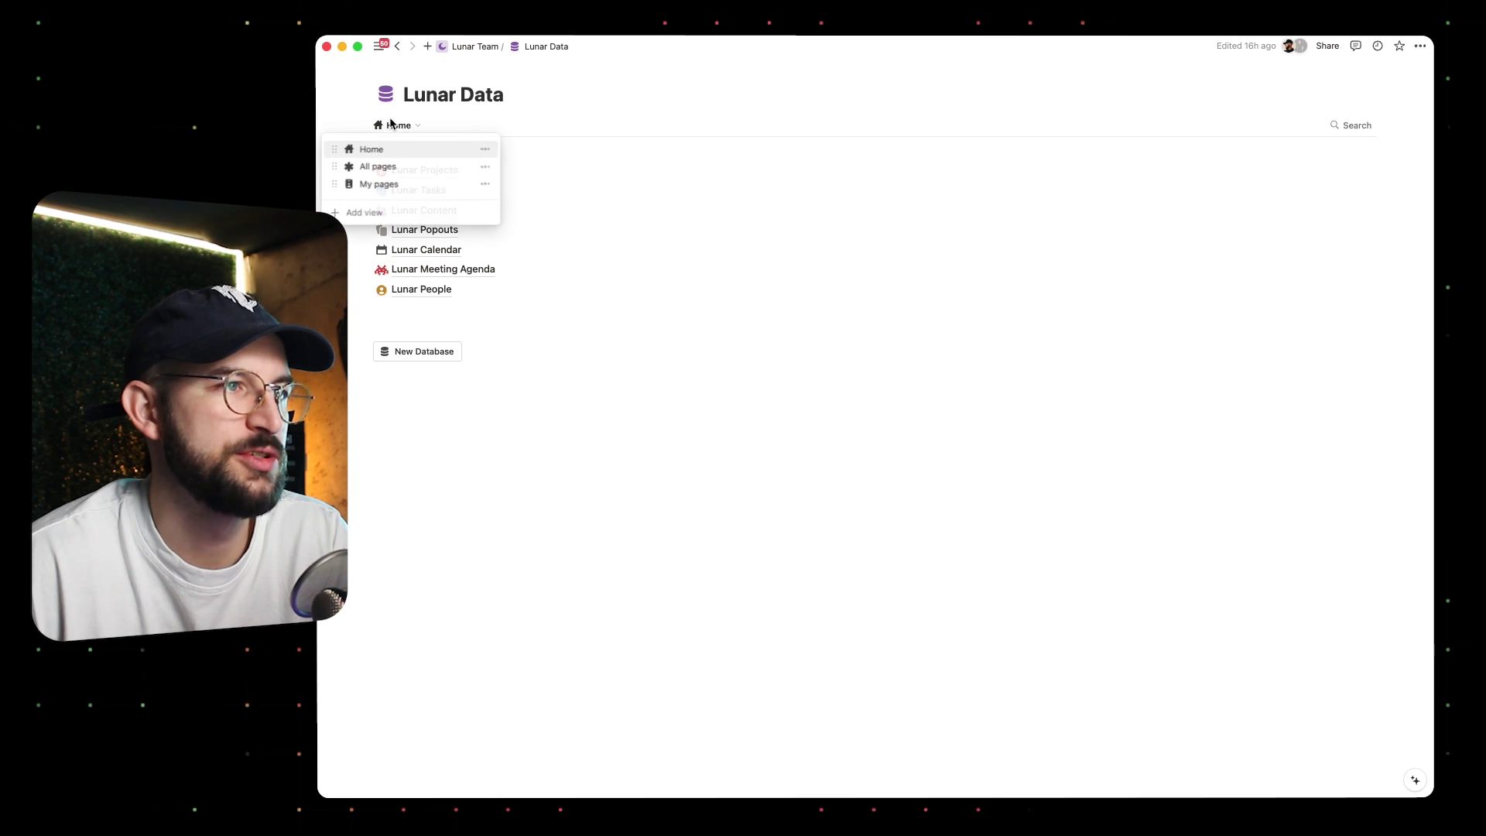
pyautogui.click(403, 168)
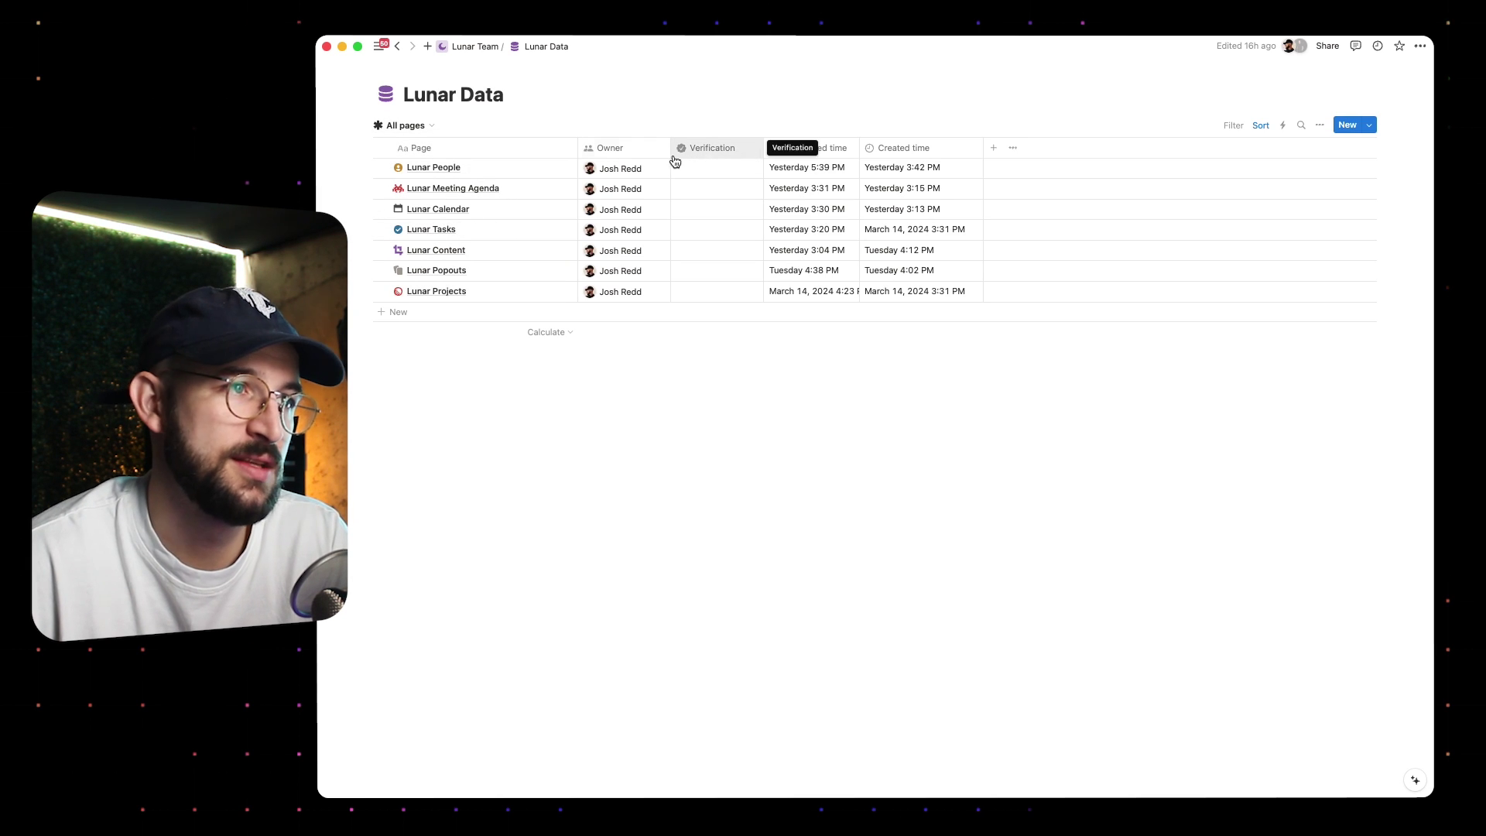
pyautogui.click(383, 125)
pyautogui.click(383, 148)
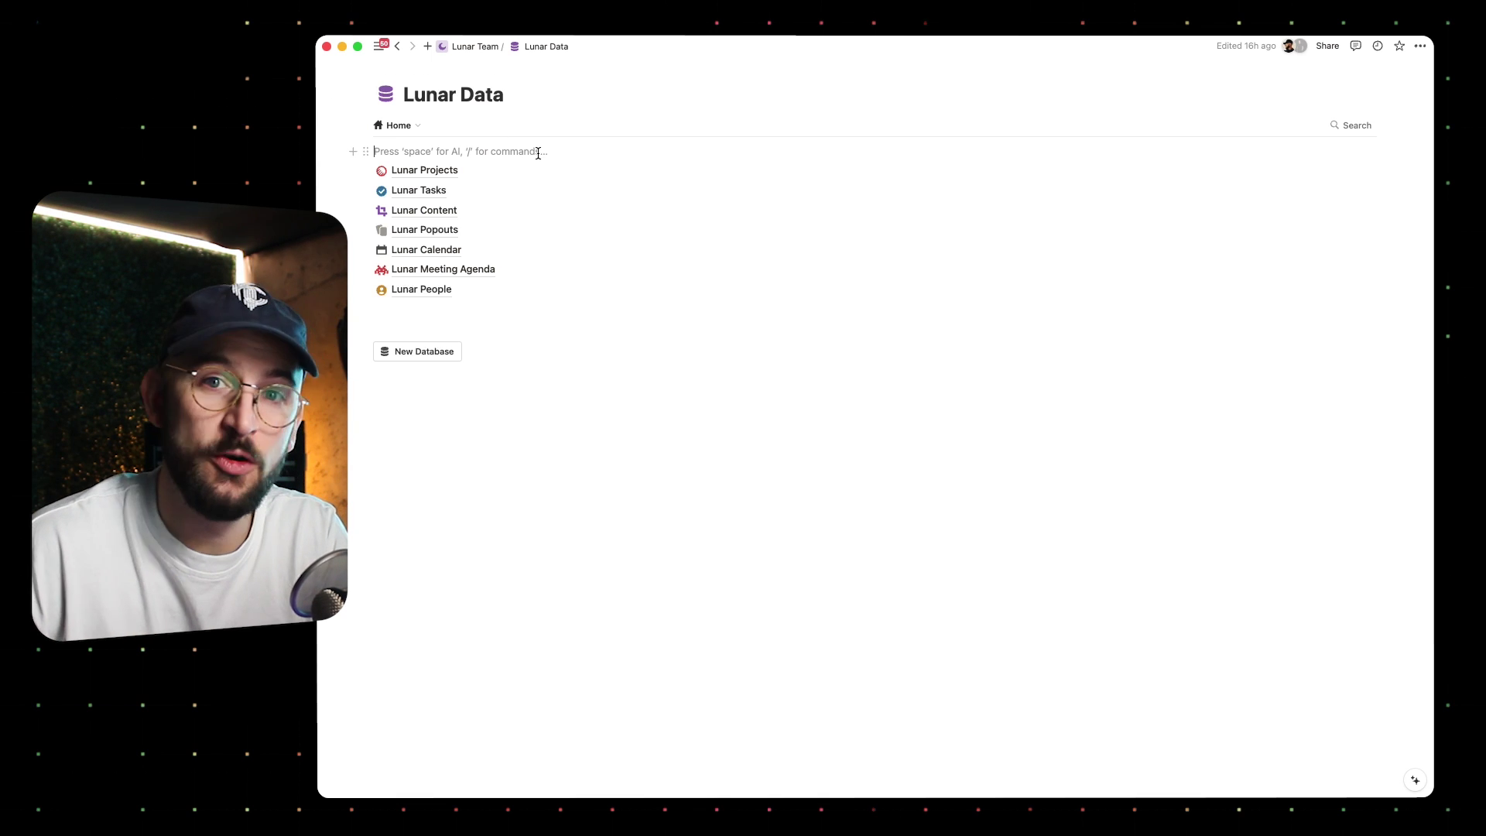
pyautogui.click(401, 125)
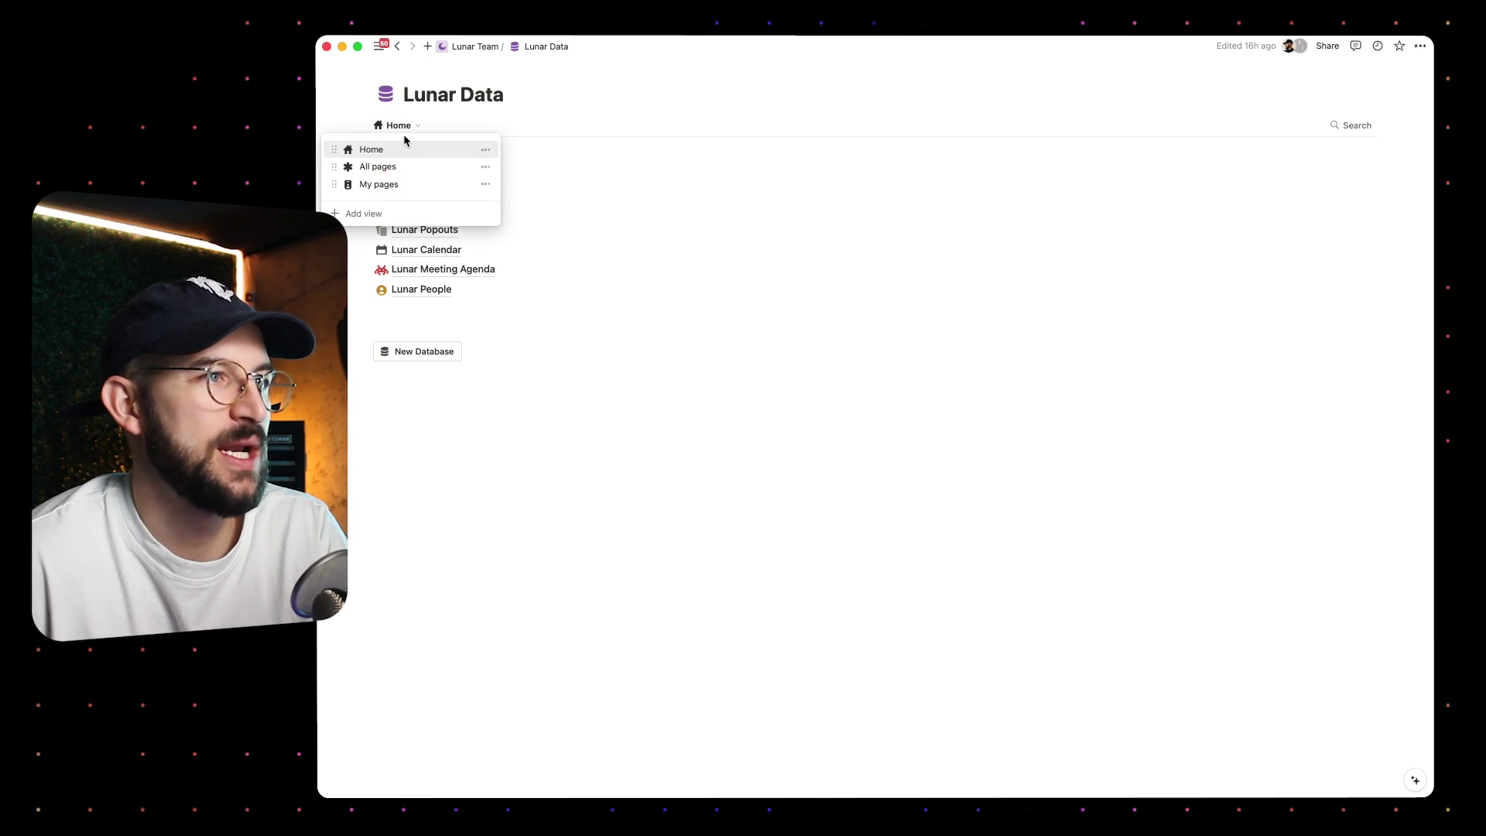
pyautogui.click(401, 171)
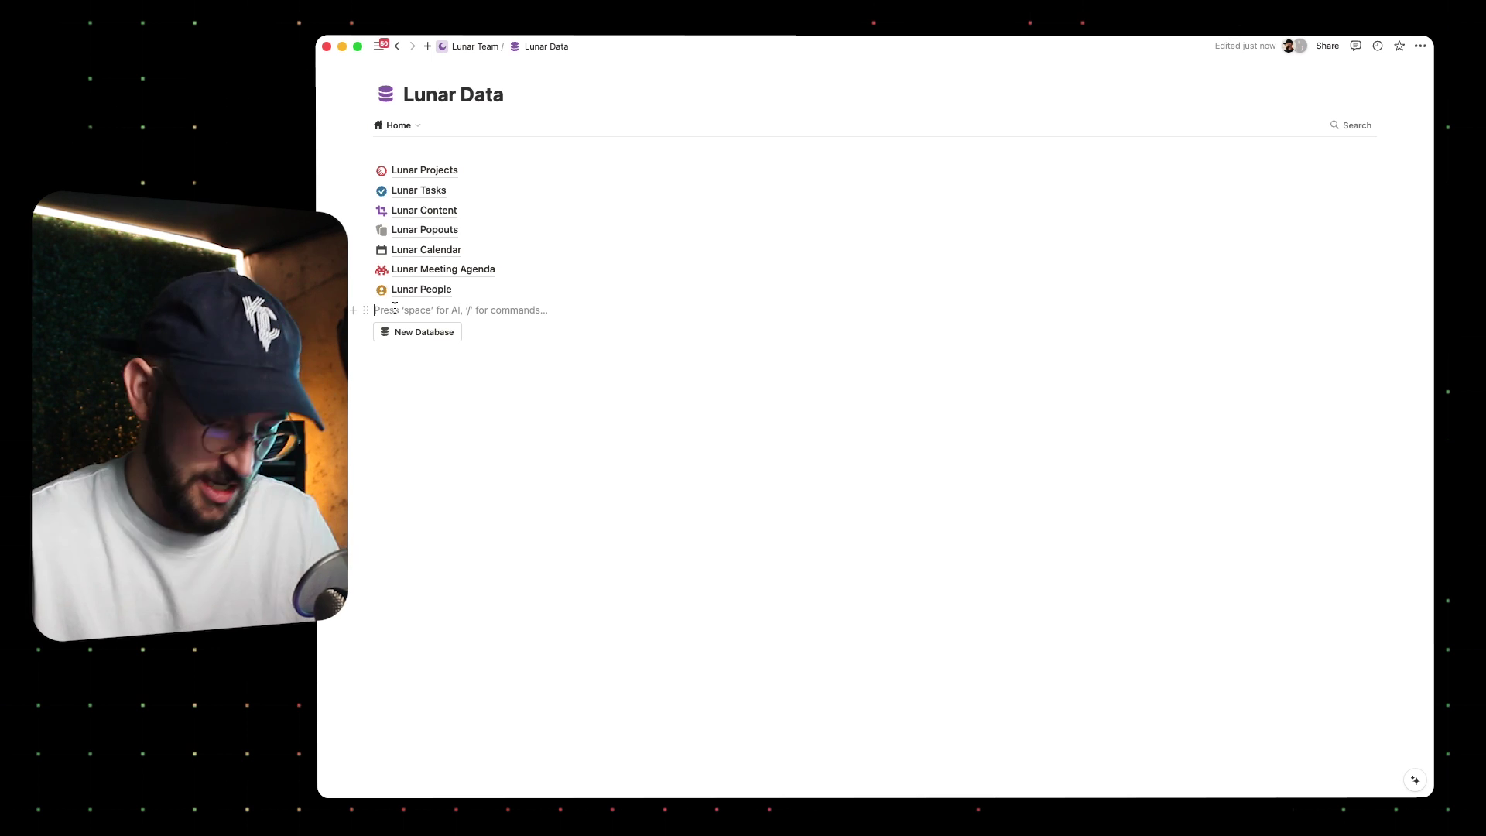
# - Create an empty Untitled sub-page on Lunar Data with /page, then return to Lunar Data
pyautogui.write('/page')
pyautogui.press('Return')
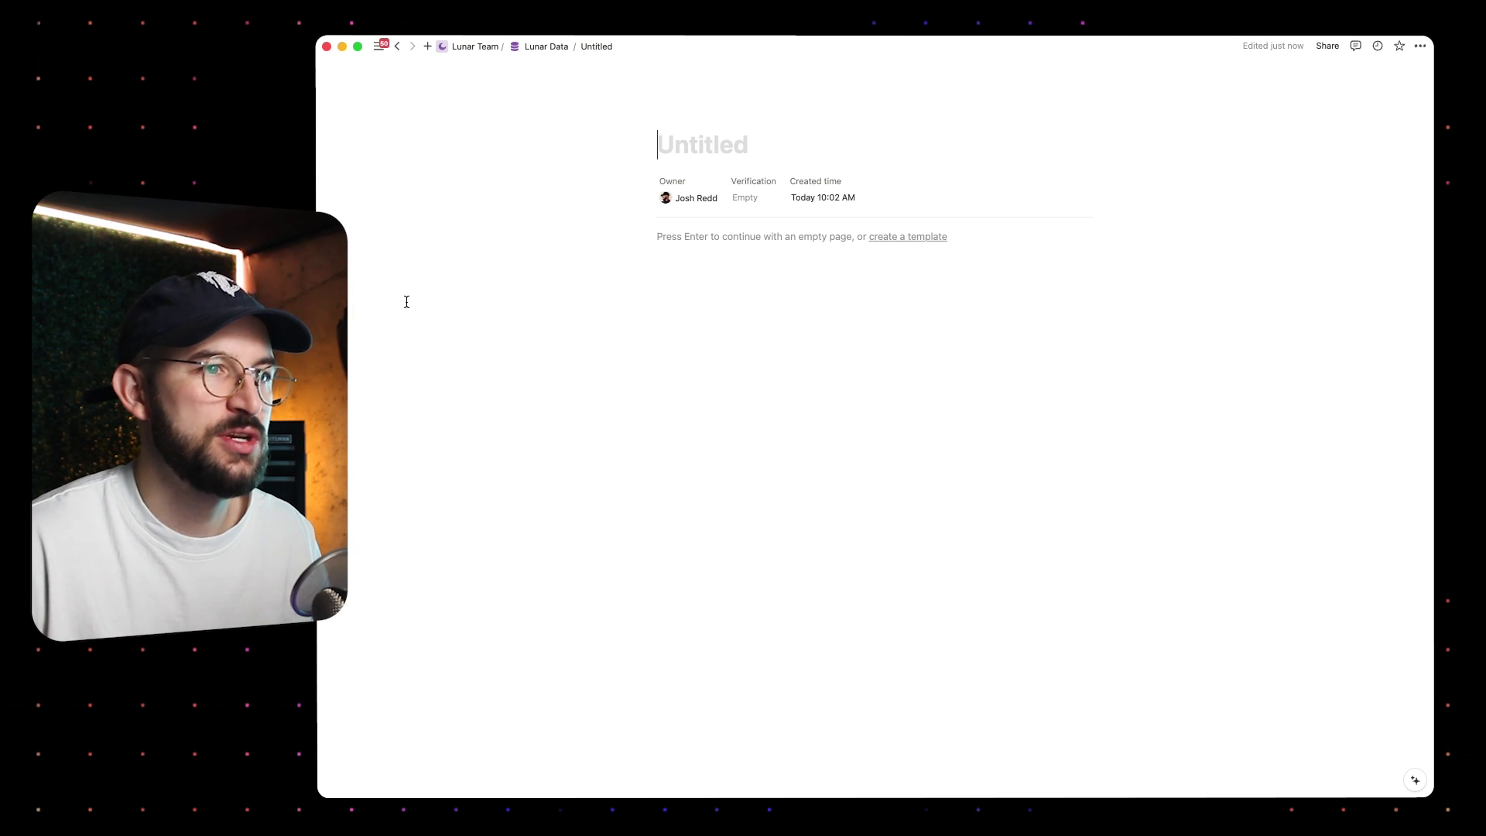
pyautogui.press('Return')
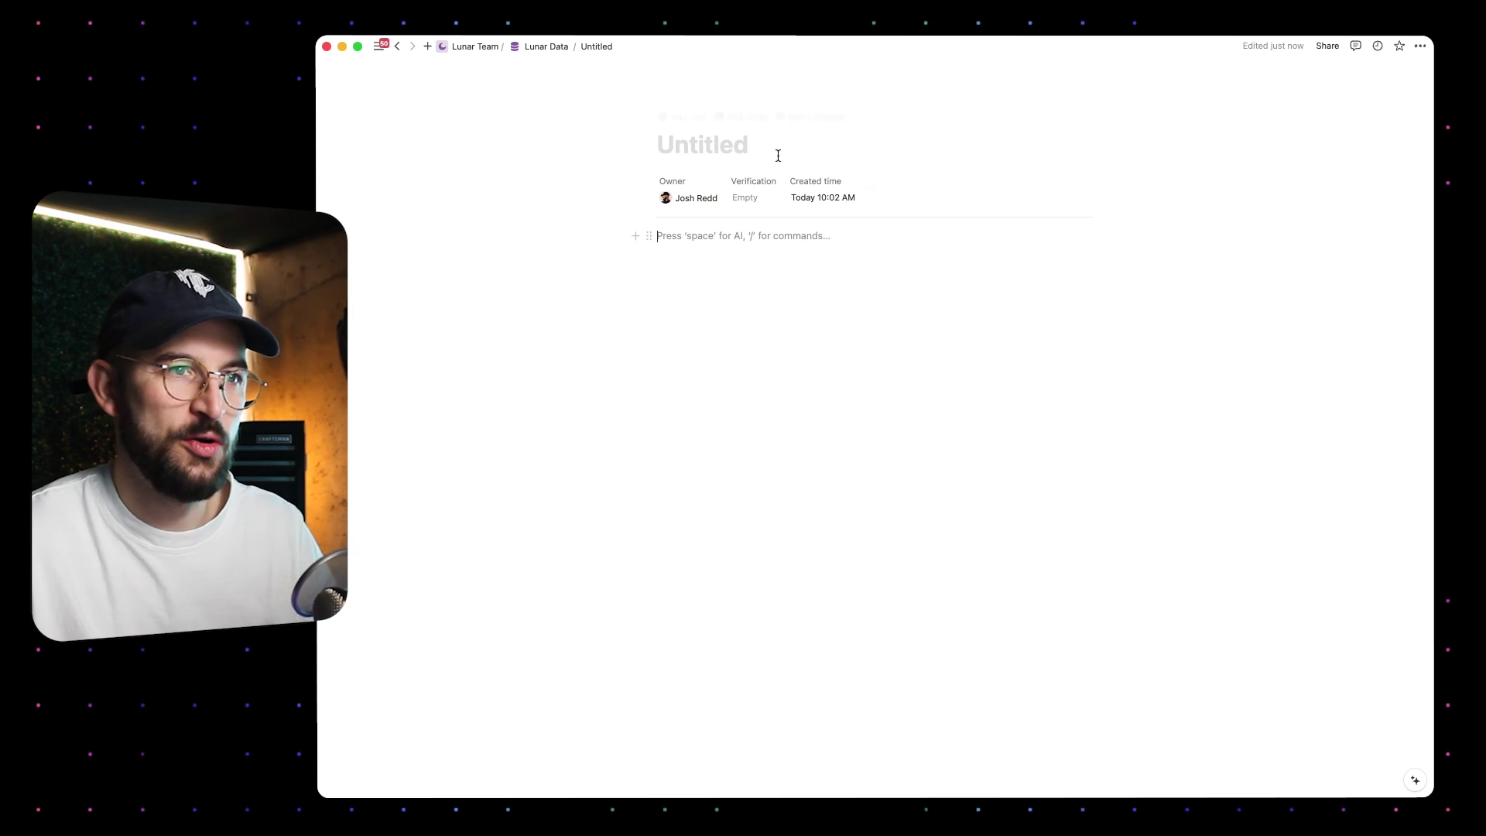
pyautogui.press('super+bracketleft')
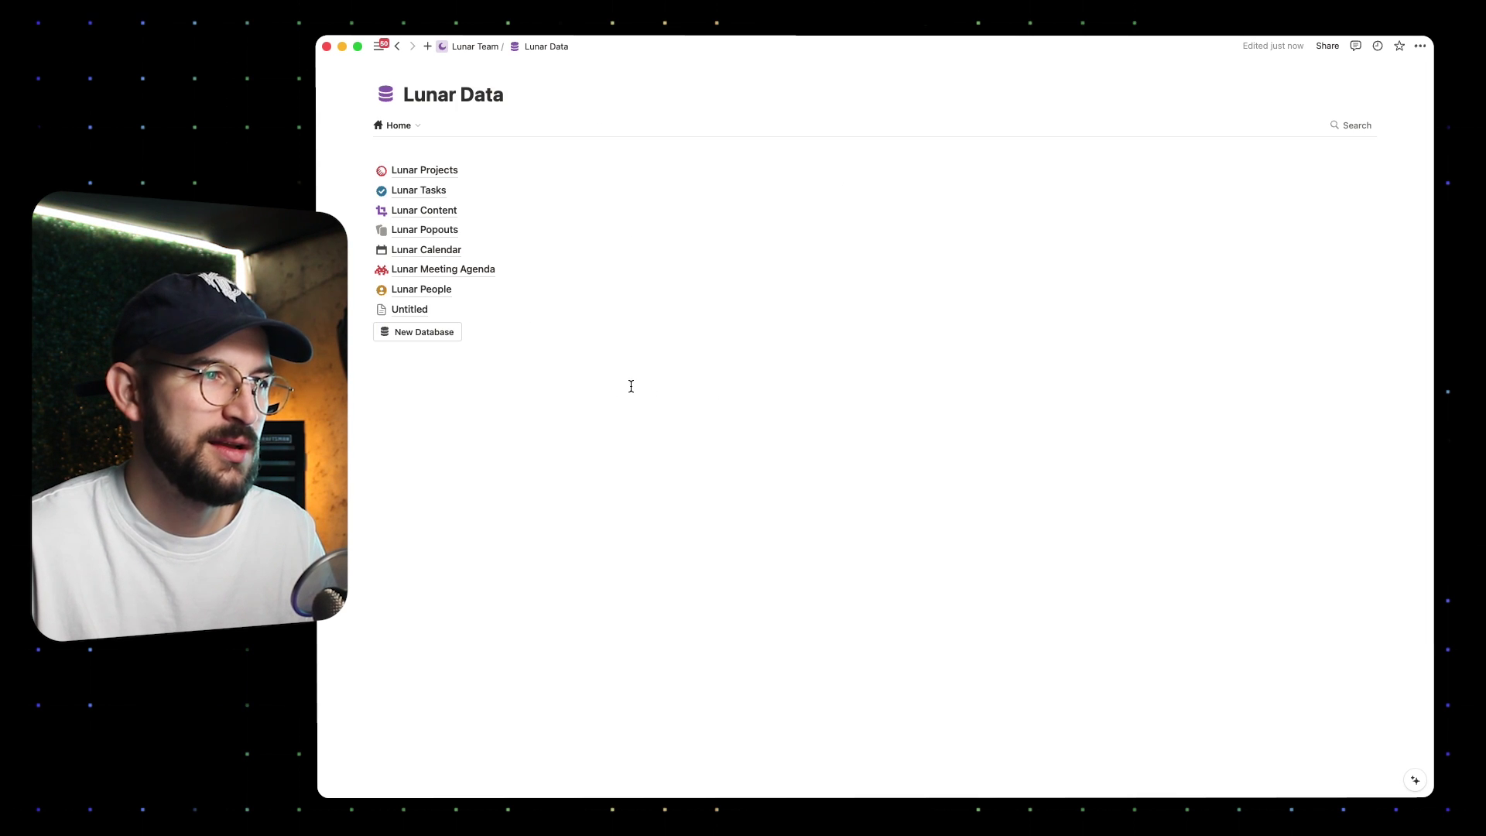
# - Add a full-page Untitled database with /data, then select and delete both Untitled entries
pyautogui.click(354, 308)
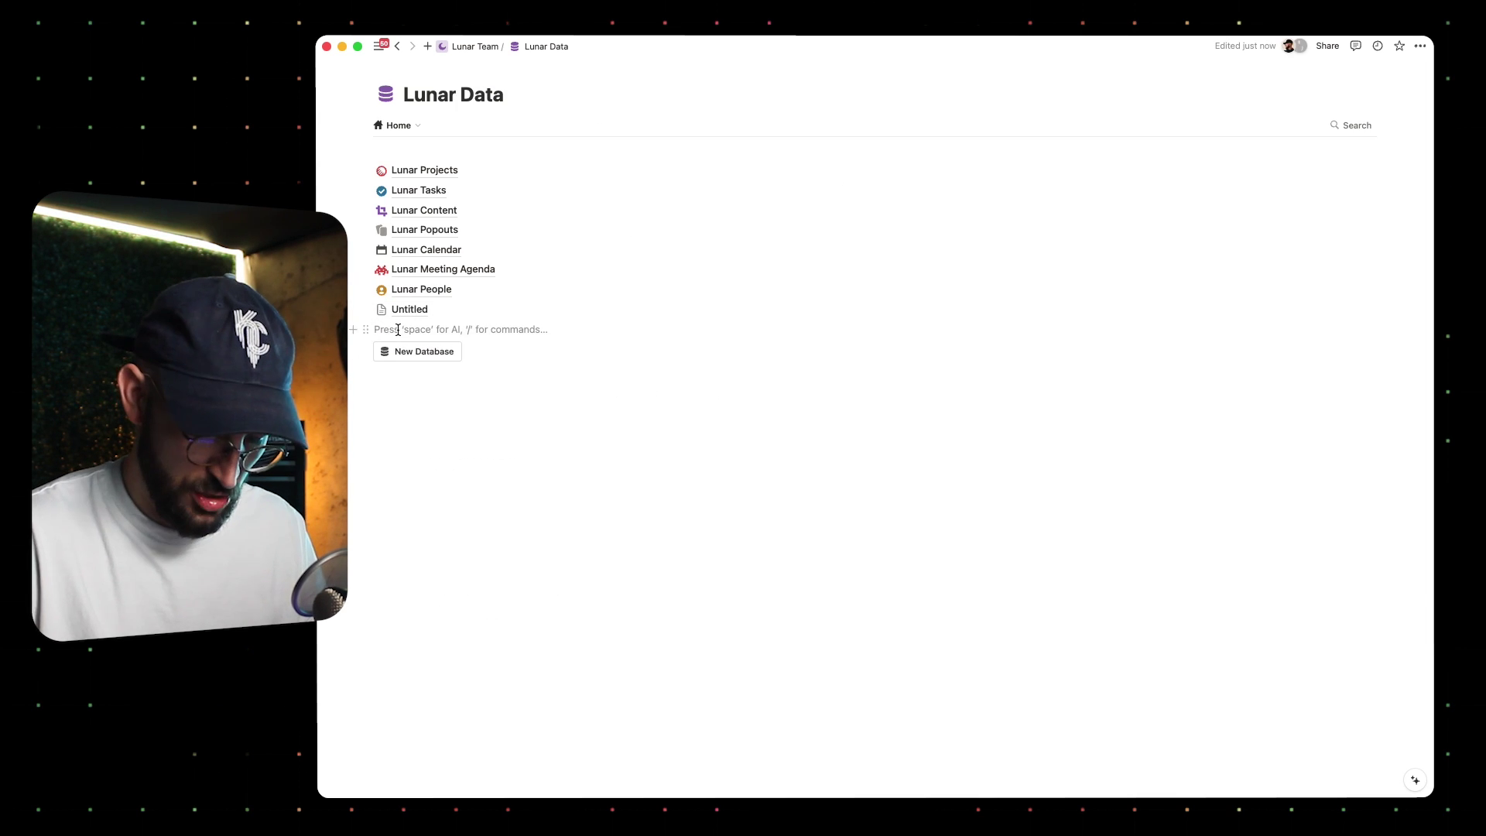
pyautogui.write('/data')
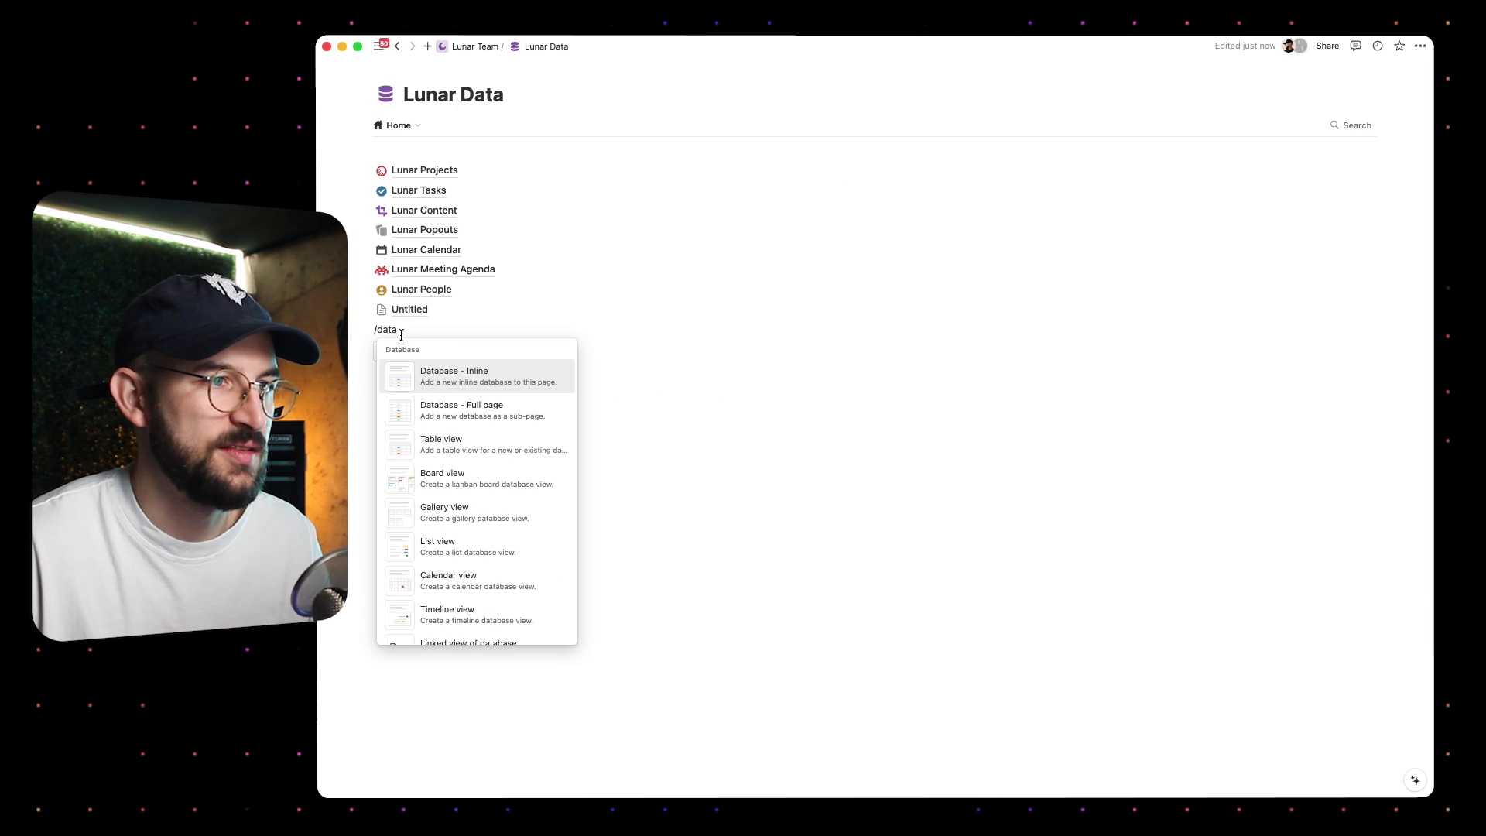
pyautogui.click(461, 406)
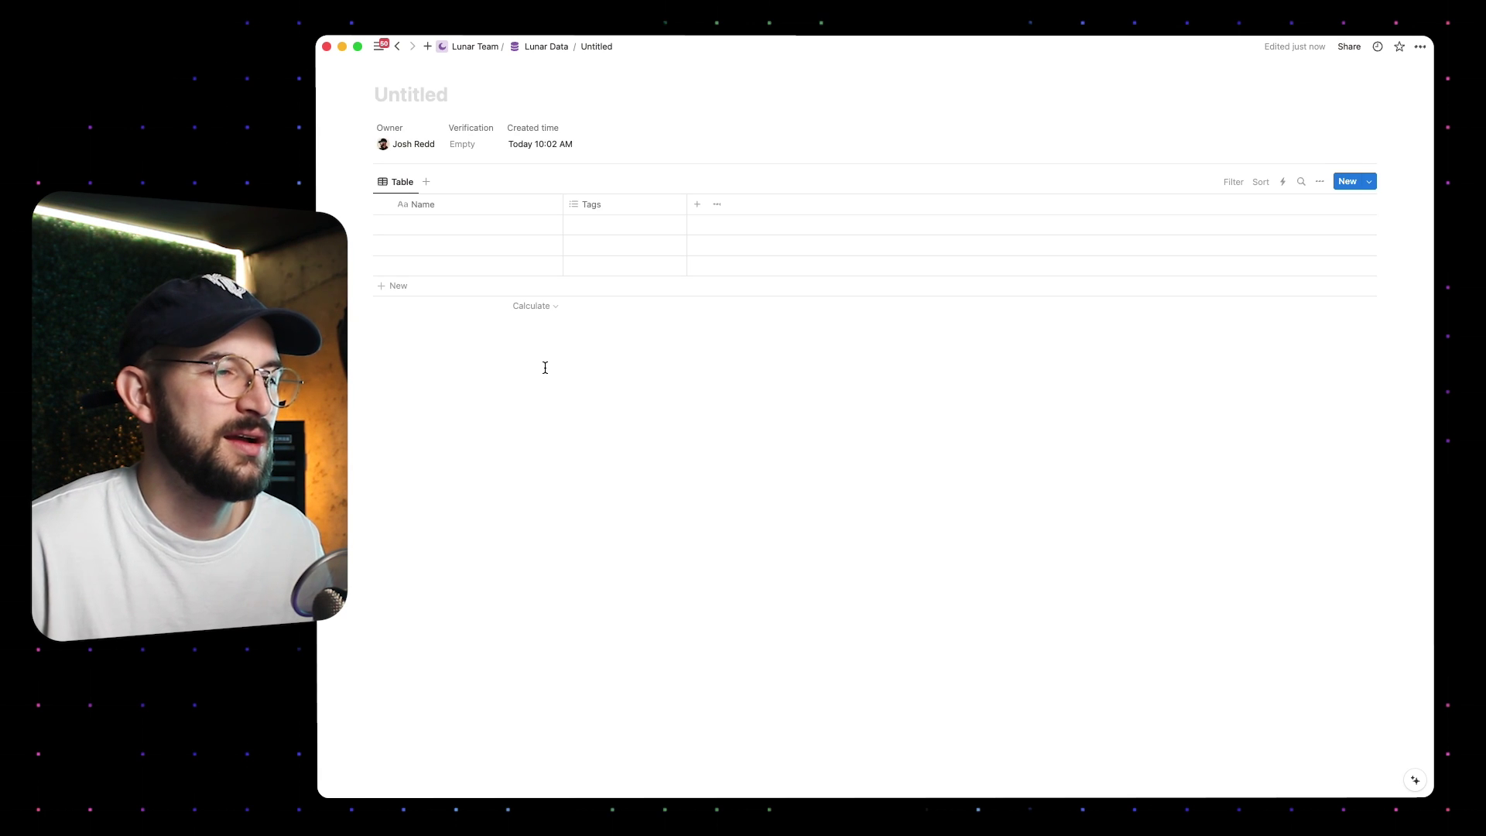
pyautogui.press('super+bracketleft')
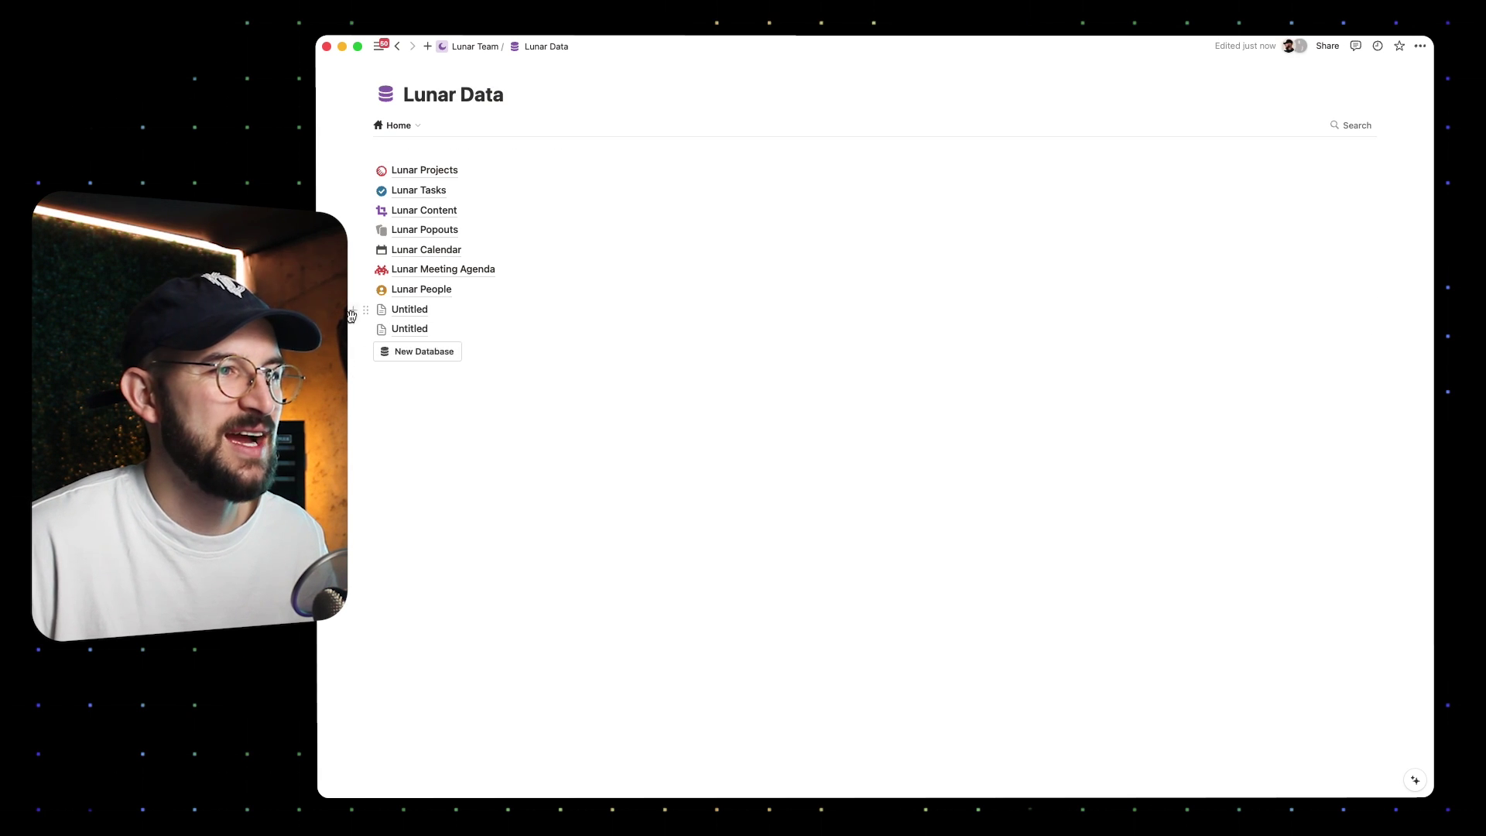
pyautogui.moveTo(410, 309); pyautogui.dragTo(387, 335)
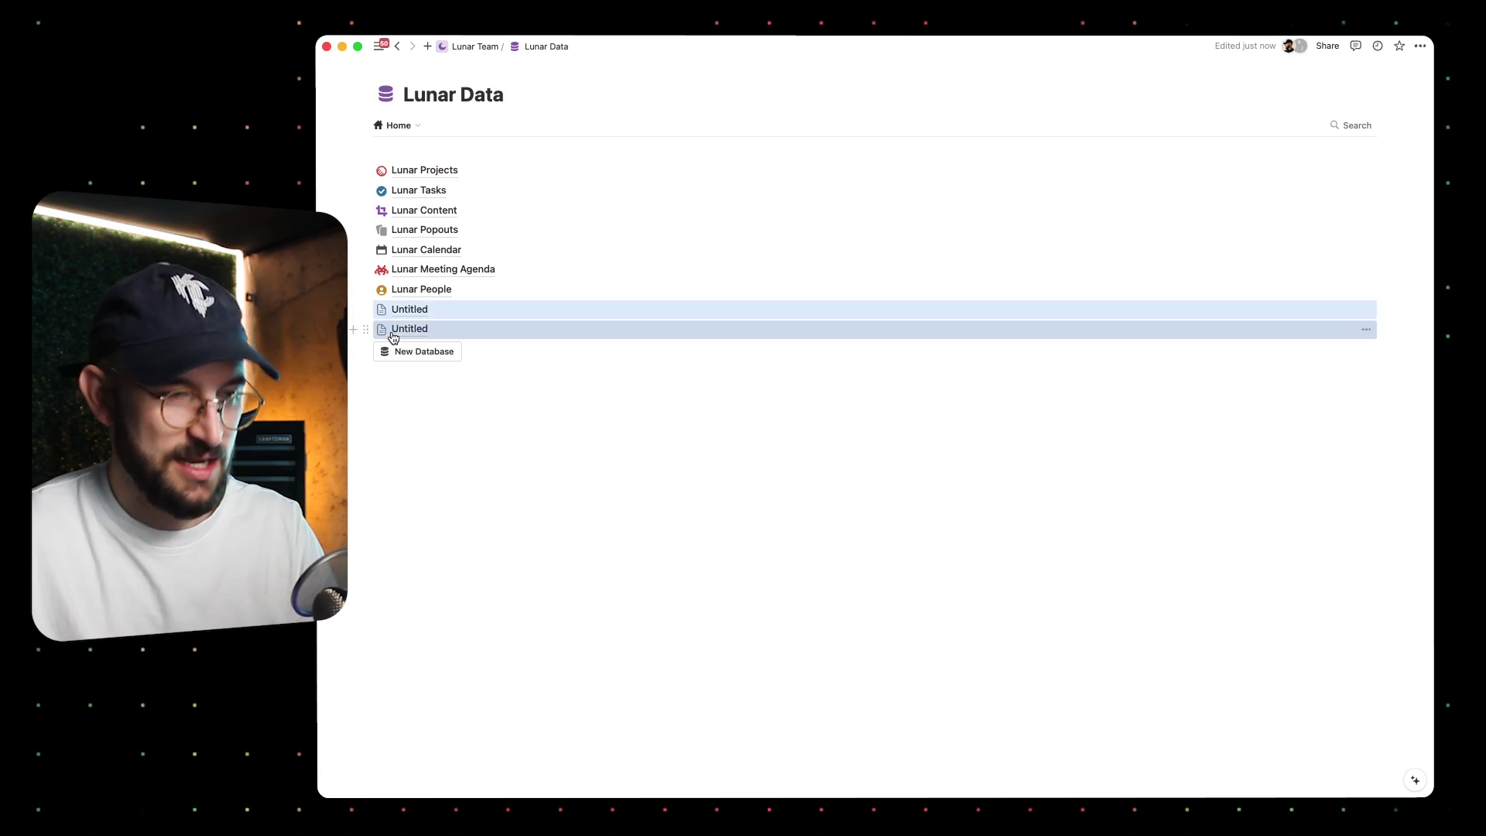
pyautogui.press('BackSpace')
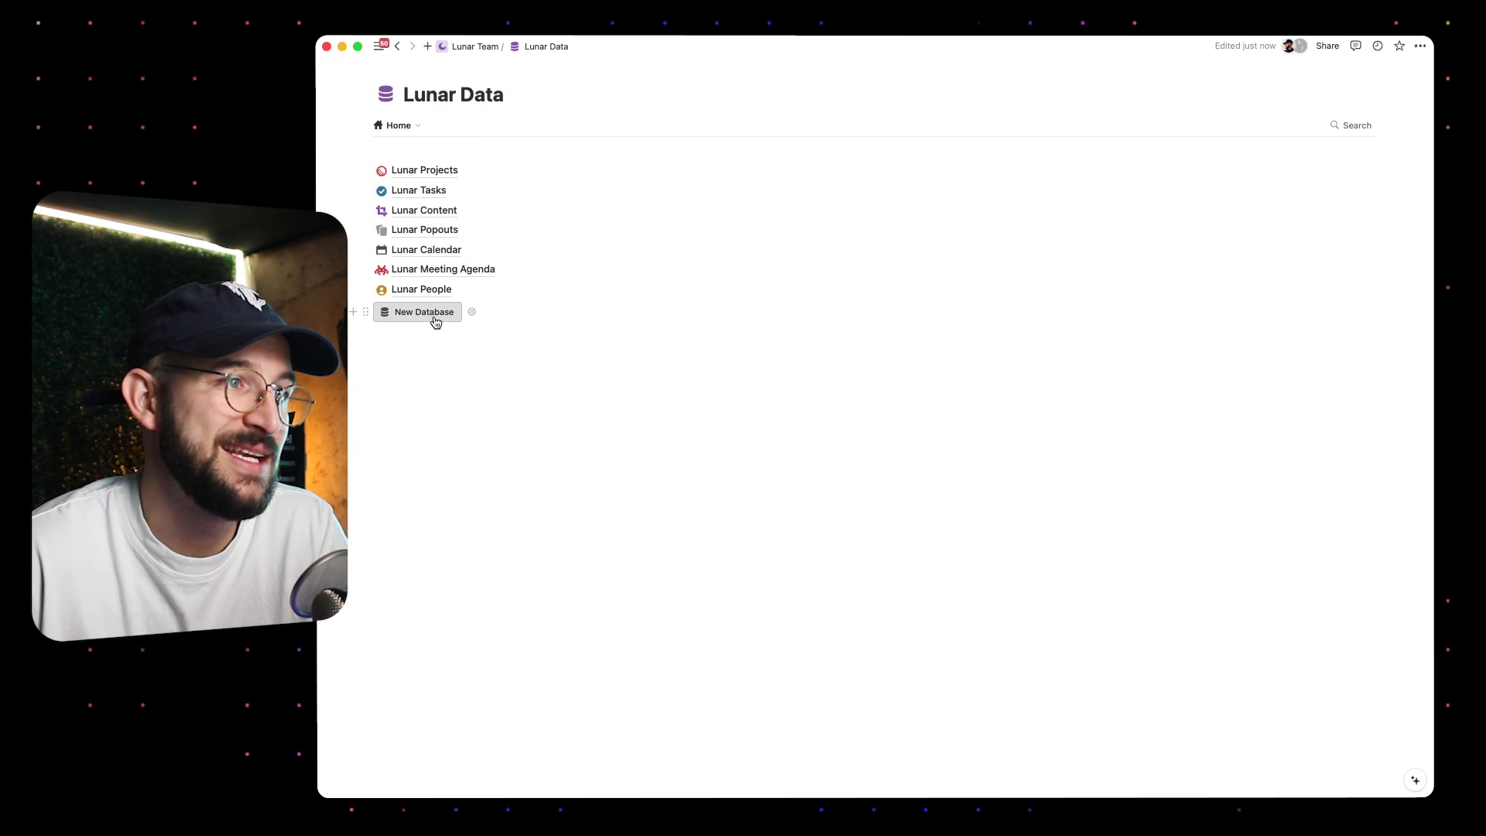
# - Inspect the New Database button's template, then use the button to insert a fresh database
pyautogui.click(472, 314)
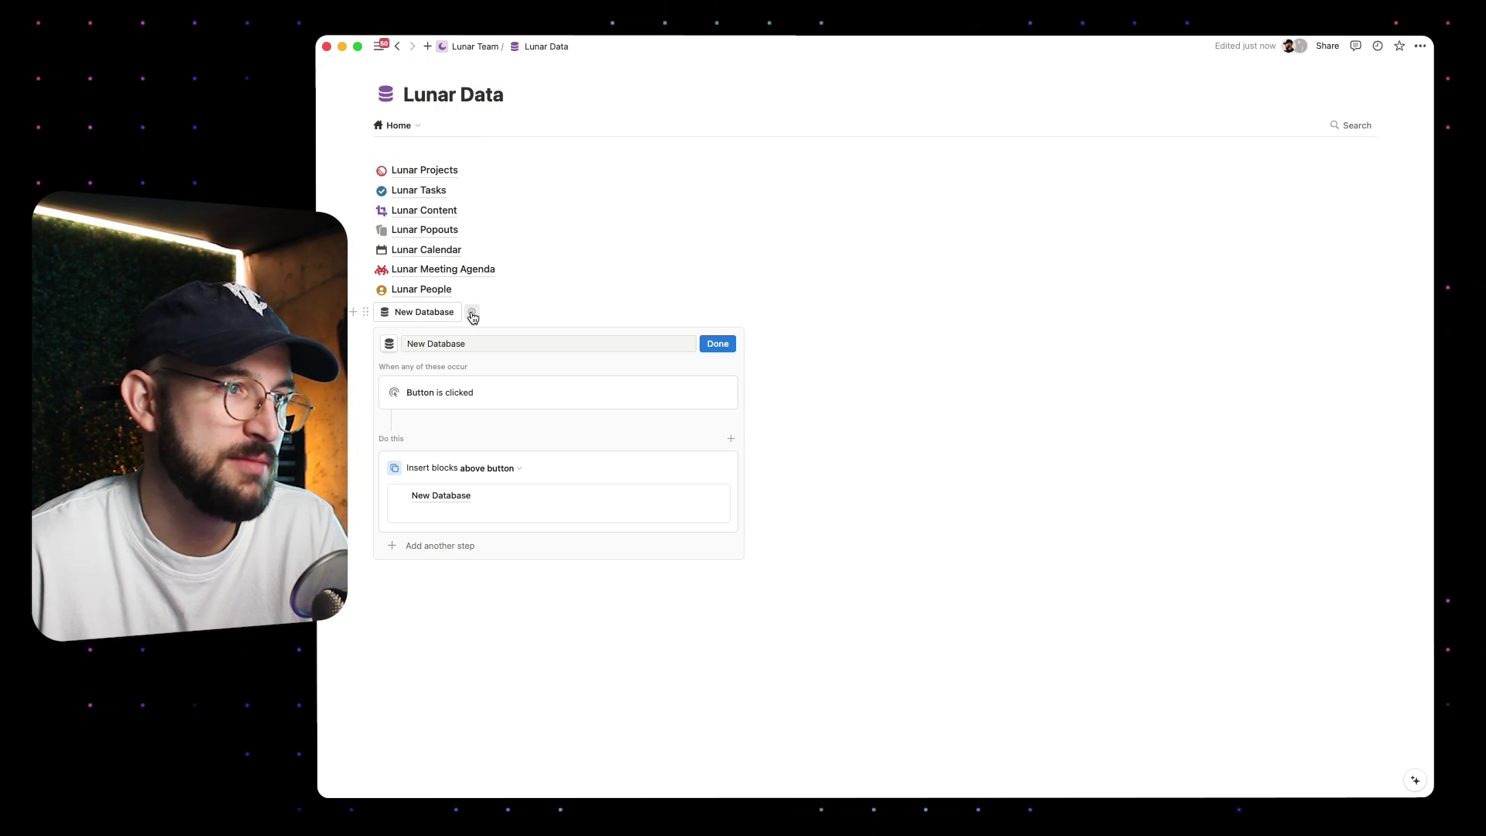
pyautogui.click(421, 496)
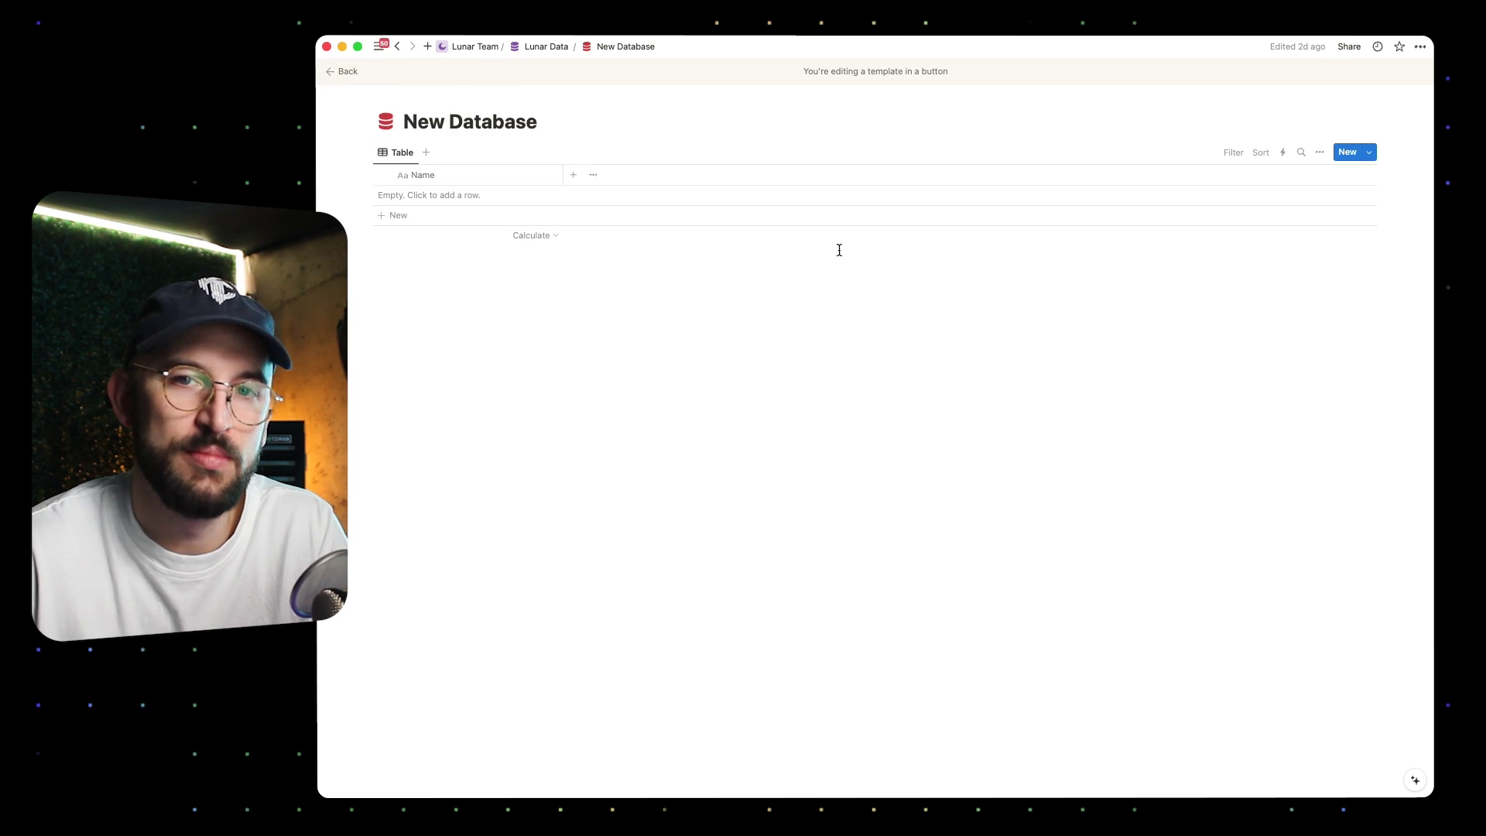
pyautogui.press('Escape')
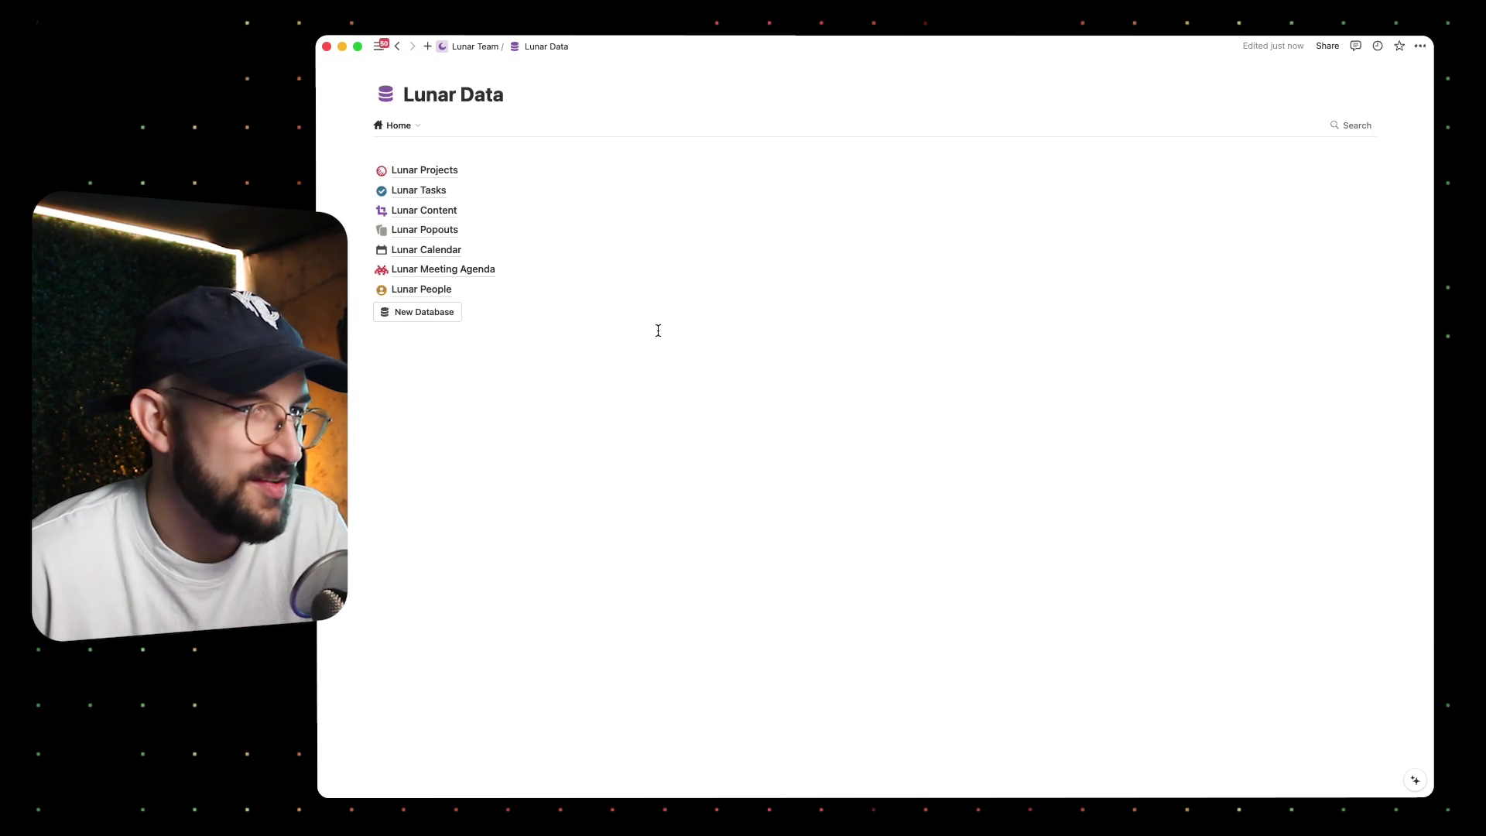
pyautogui.click(421, 317)
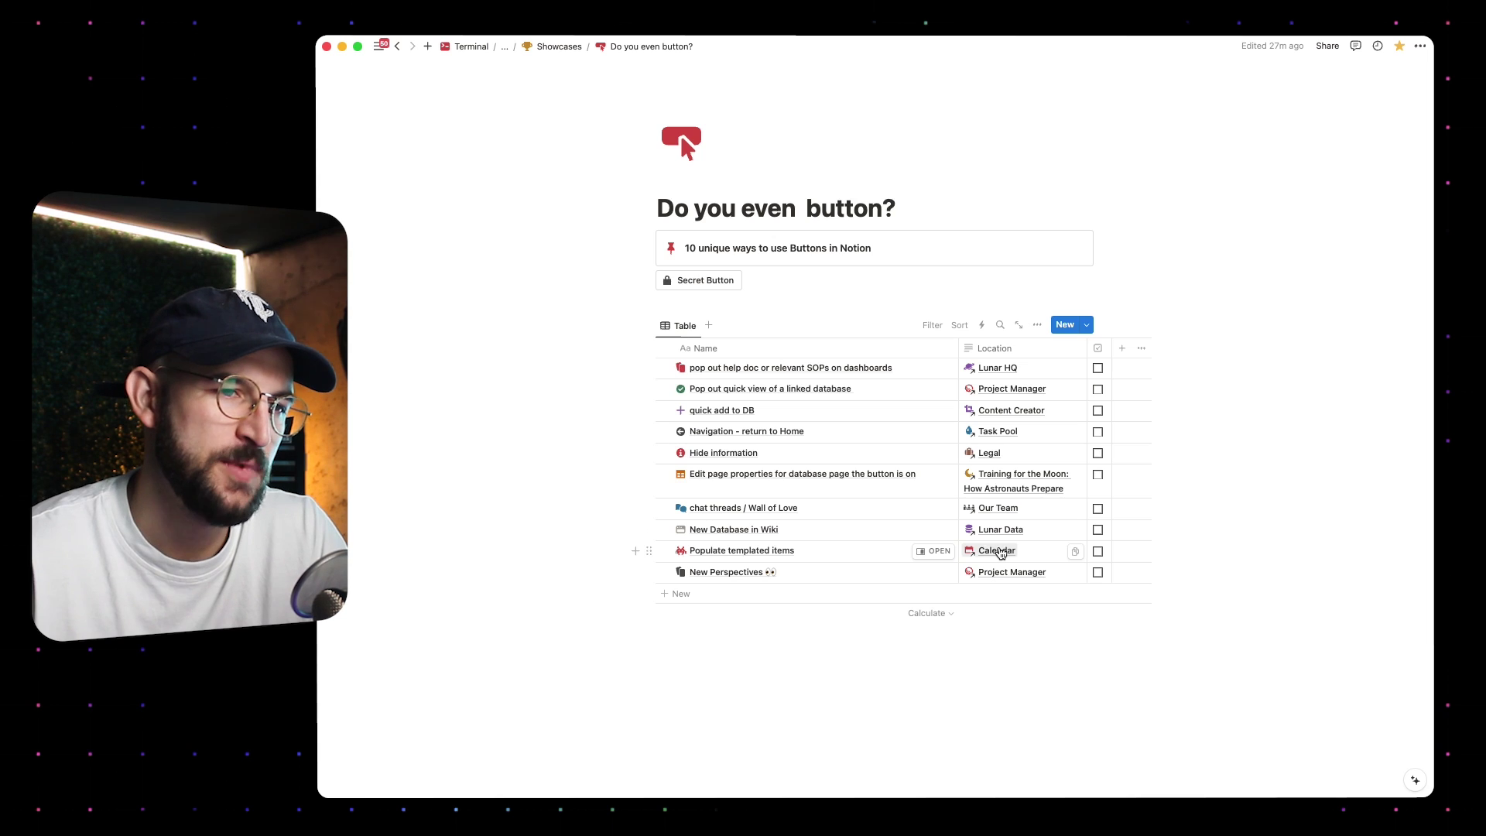
# - Open the Feb 29 lunar-living seminar from the Calendar, apply its meeting template, and expand Template Agendas
pyautogui.click(998, 550)
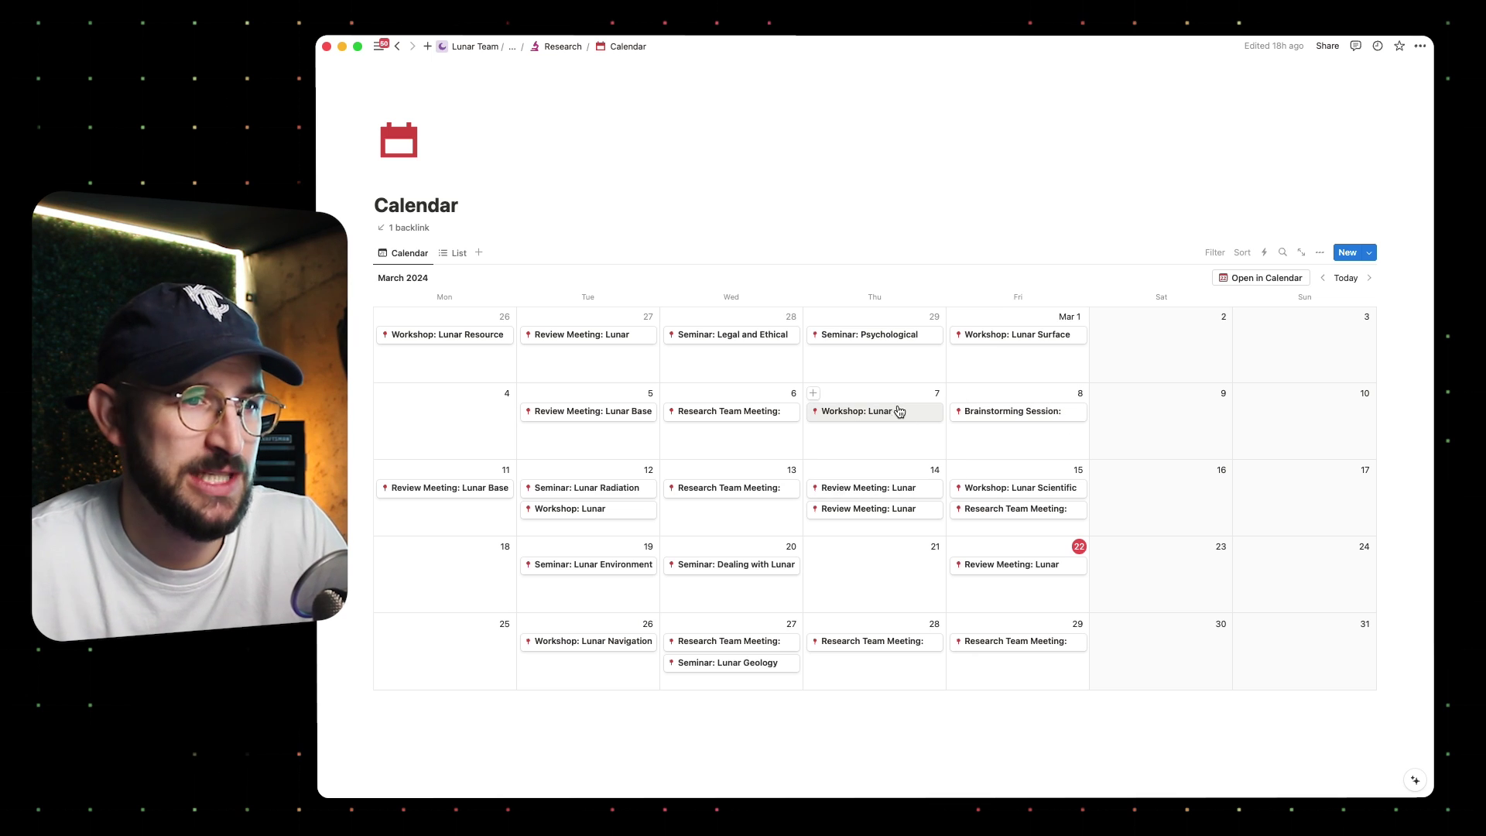
pyautogui.click(888, 335)
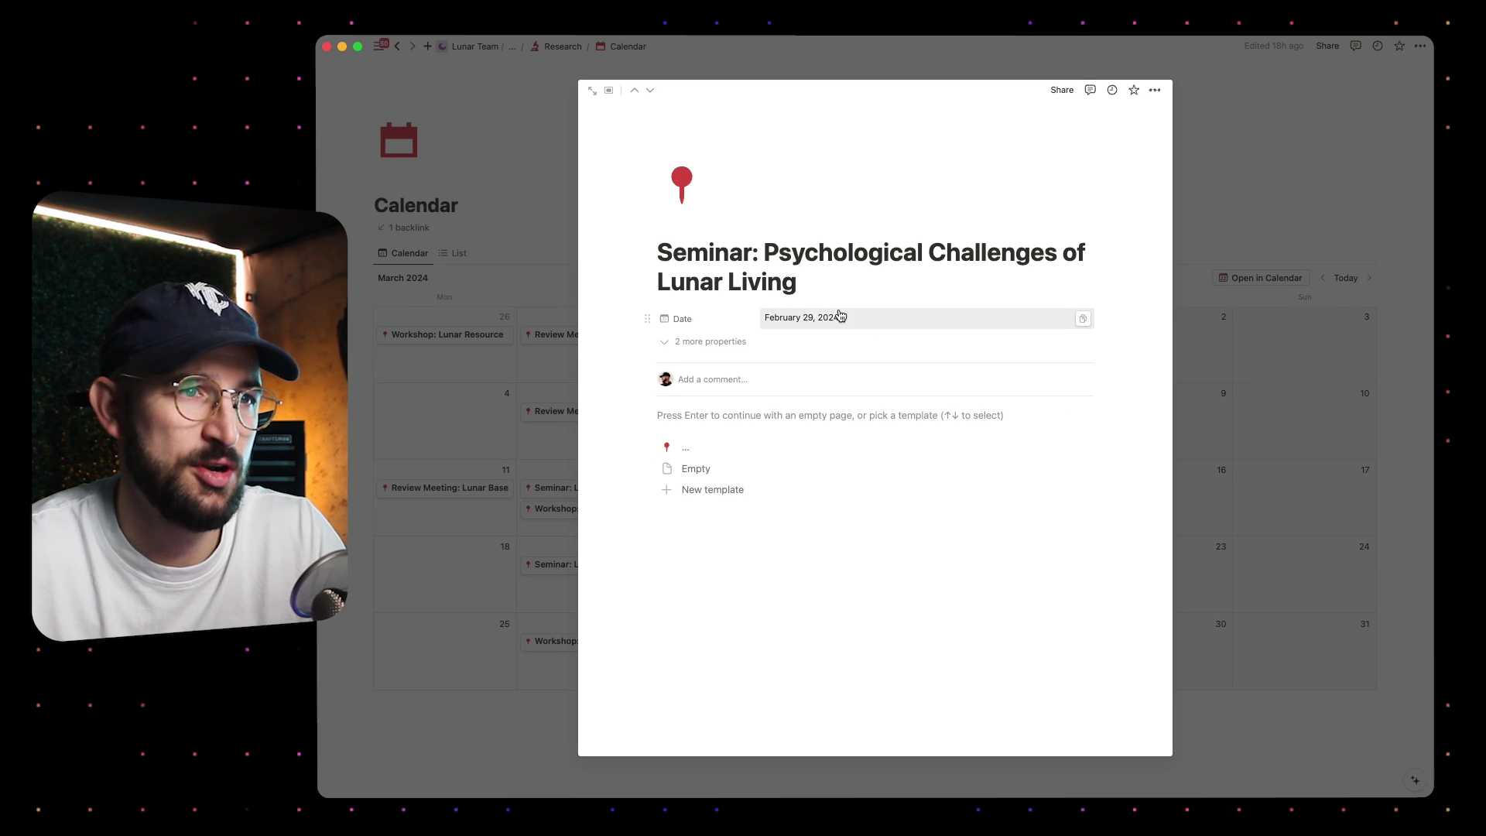
pyautogui.click(697, 439)
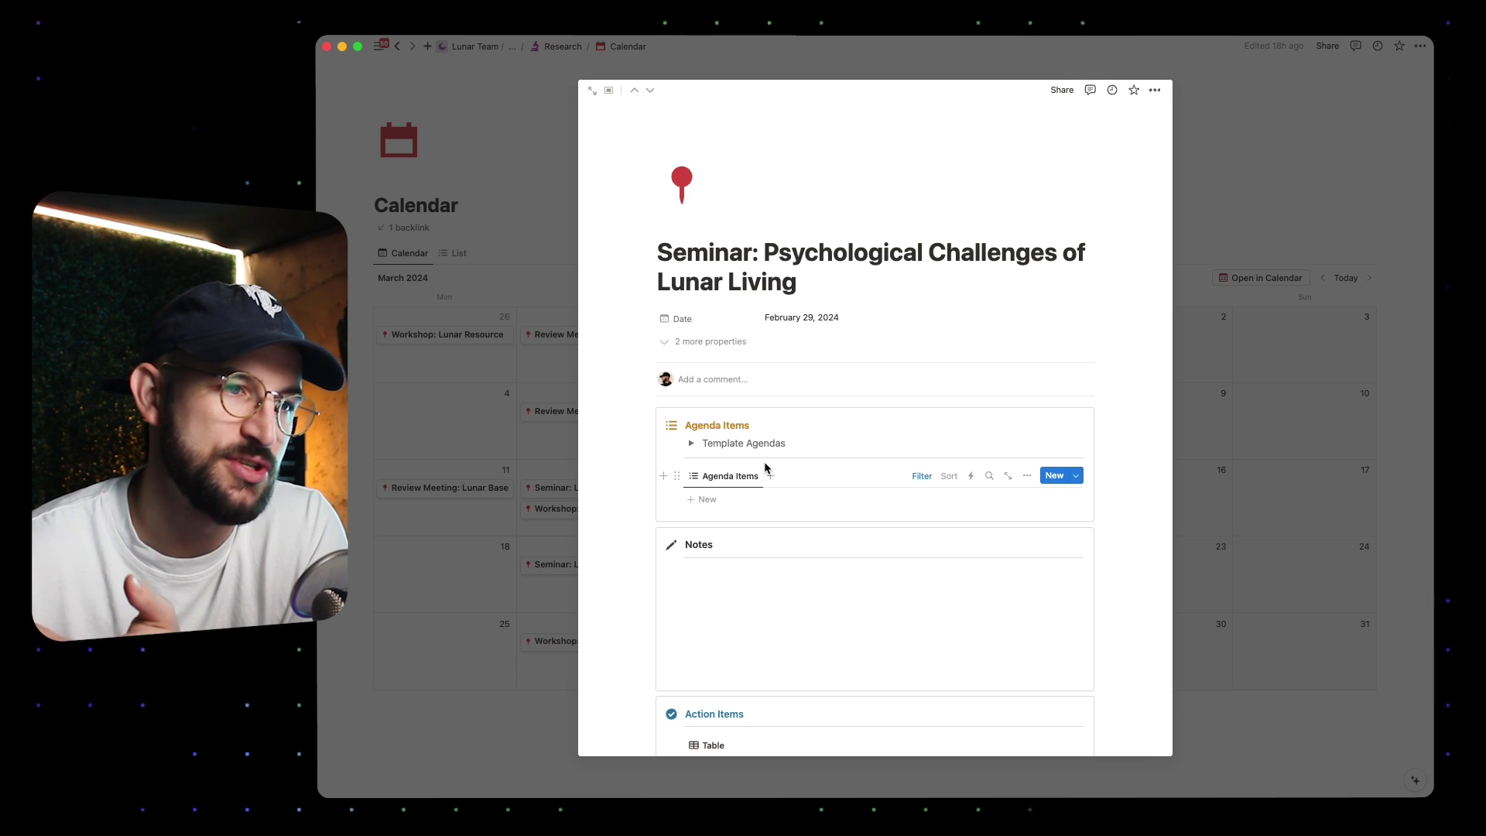
pyautogui.scroll(-2, 717, 464)
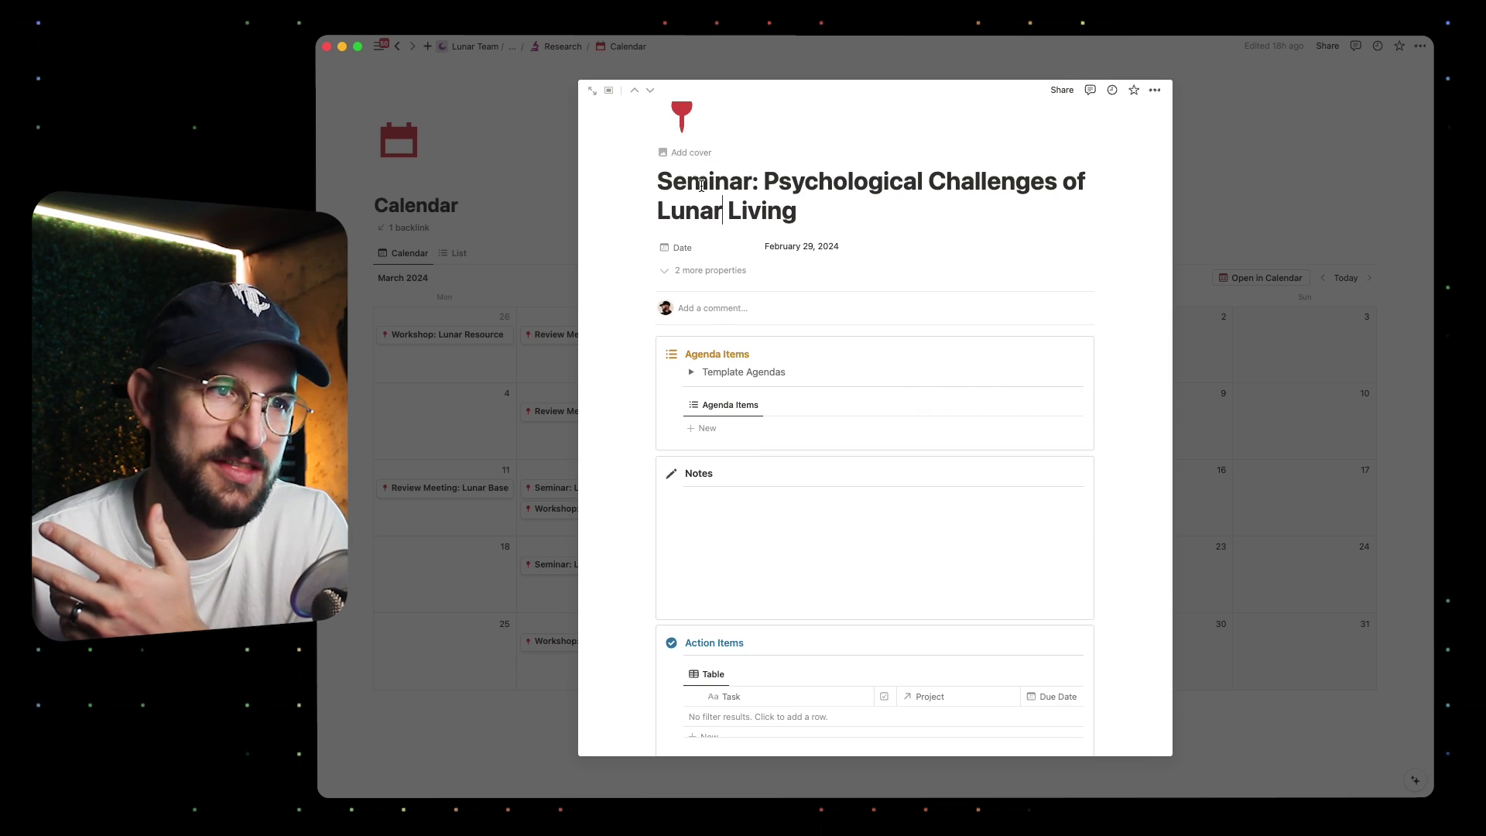
pyautogui.click(691, 372)
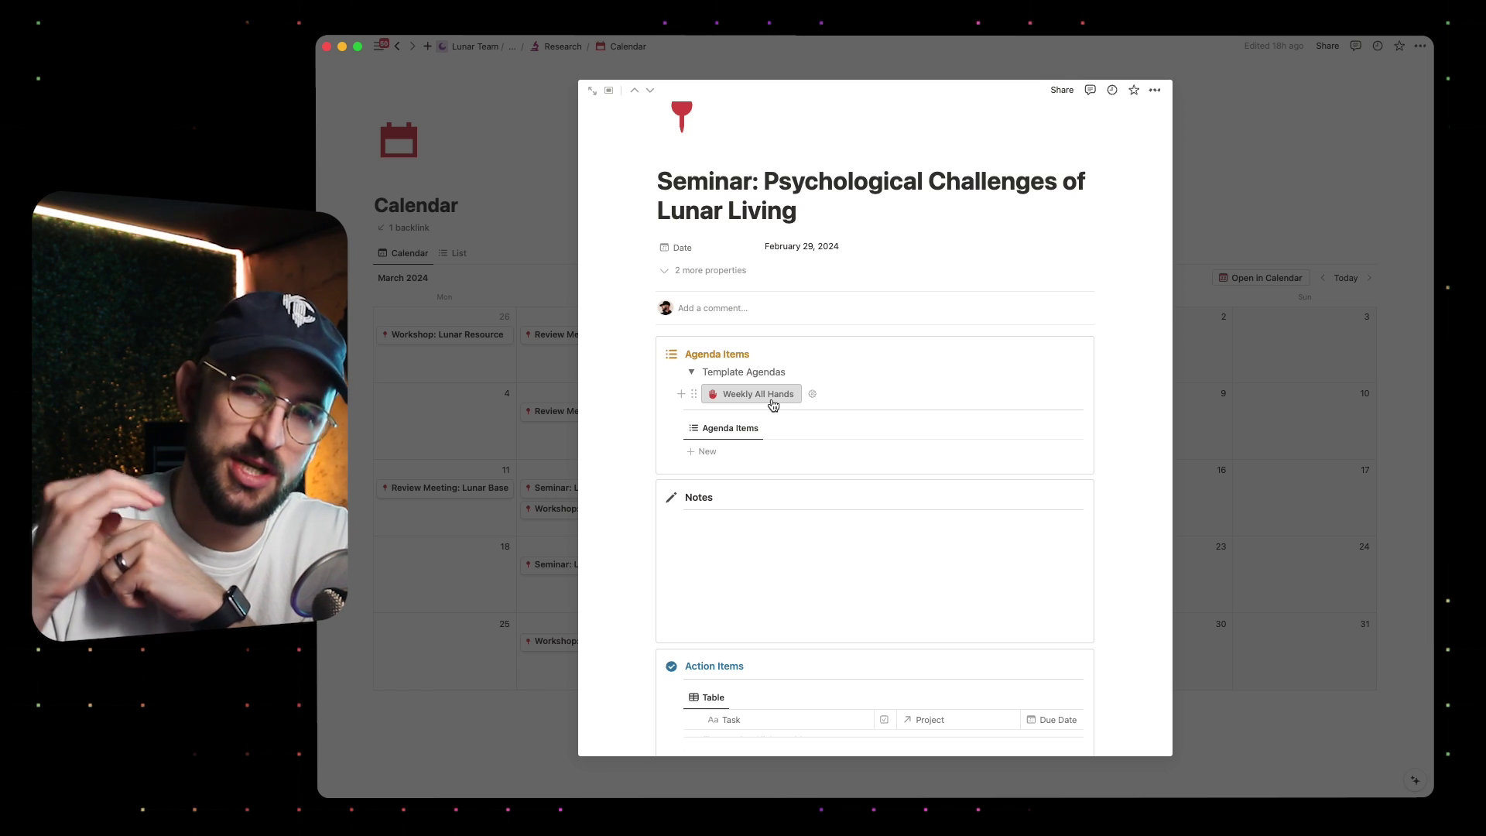
# - Generate the Weekly All Hands agenda items and open Final Countdown as an empty page
pyautogui.click(773, 404)
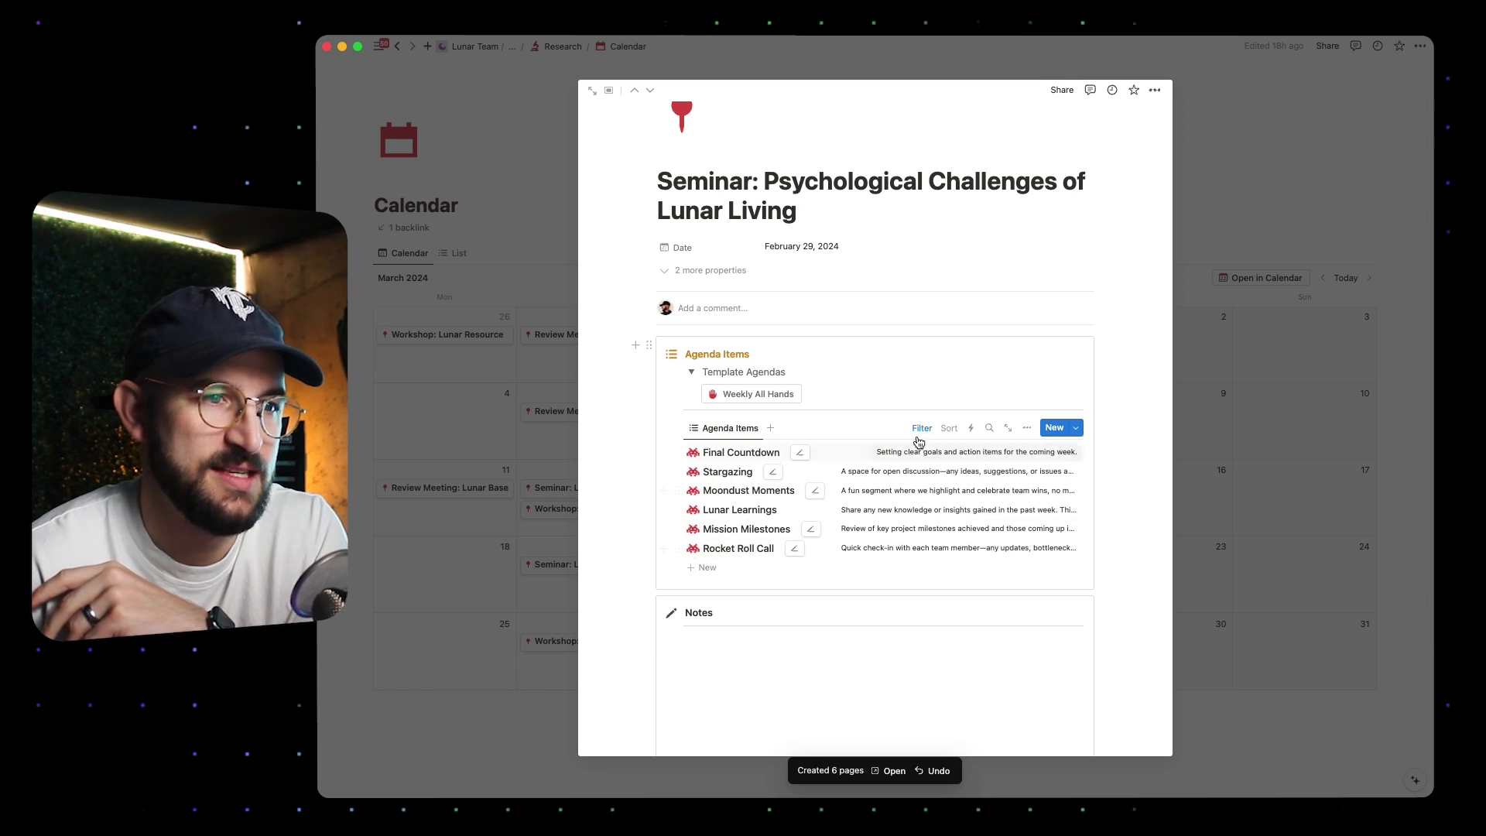
pyautogui.scroll(2, 818, 281)
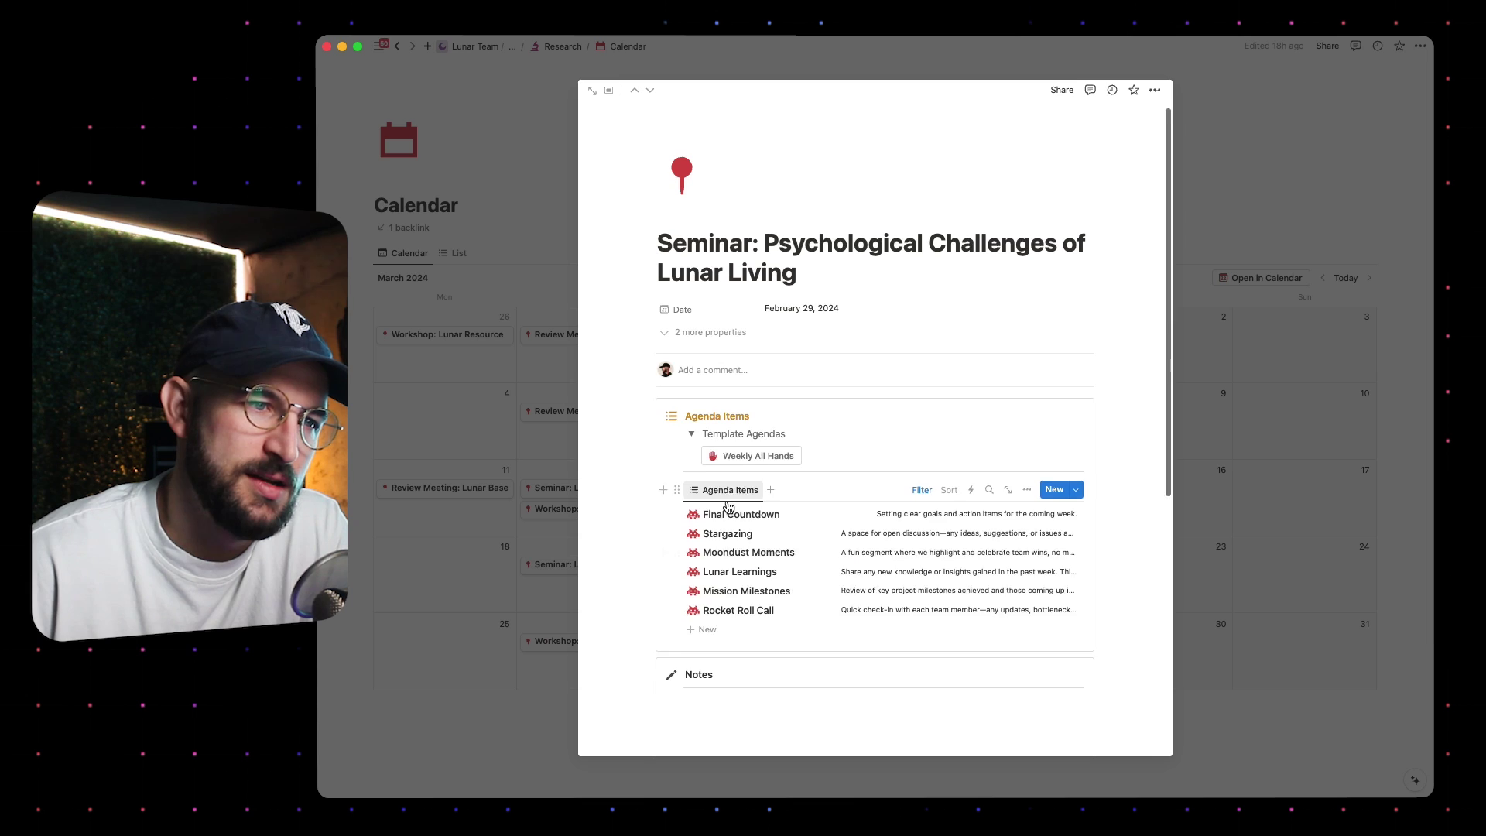
pyautogui.scroll(-1, 708, 504)
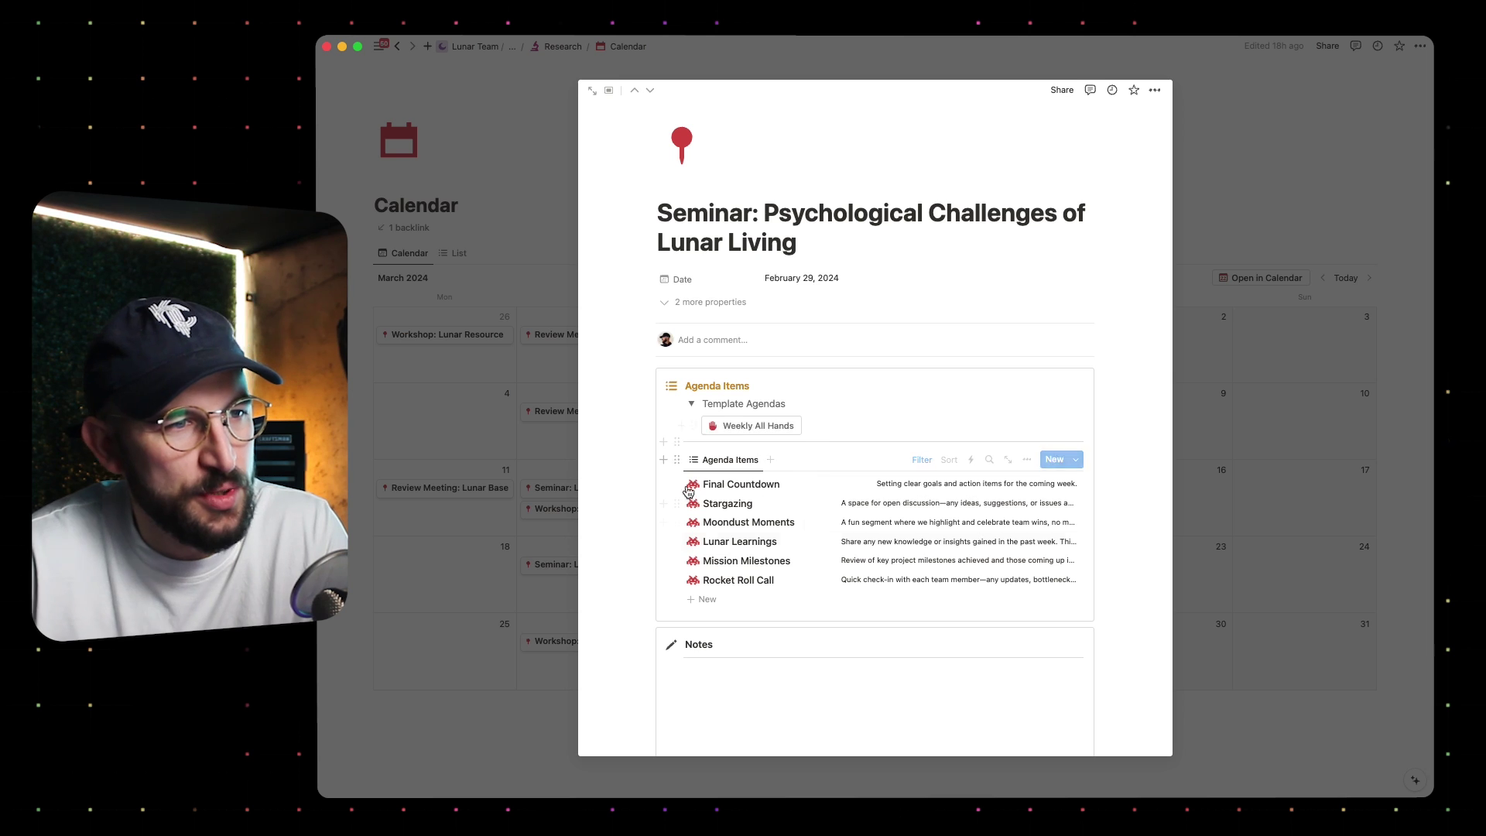
pyautogui.click(743, 483)
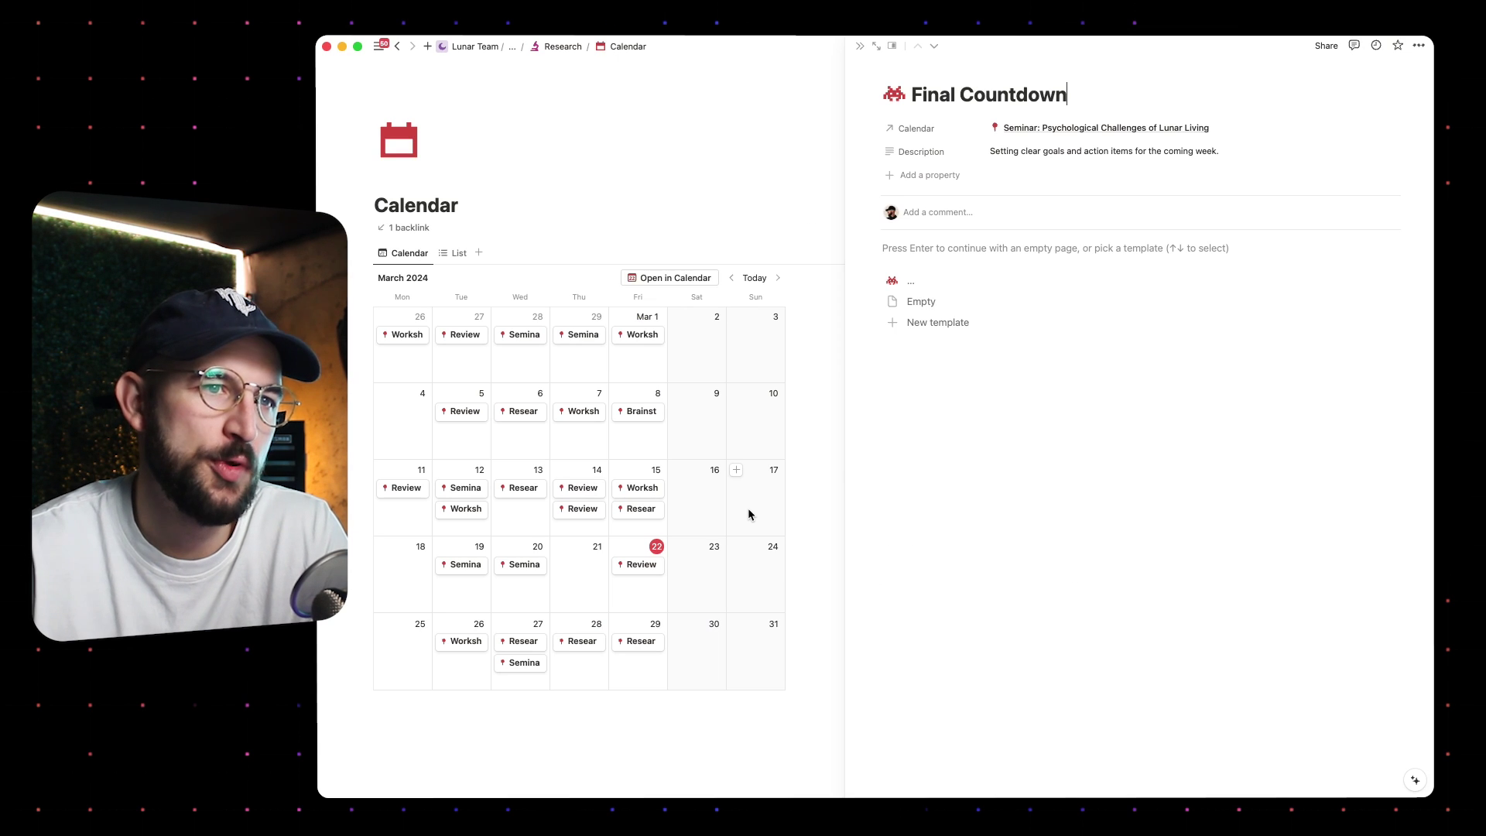
pyautogui.click(960, 248)
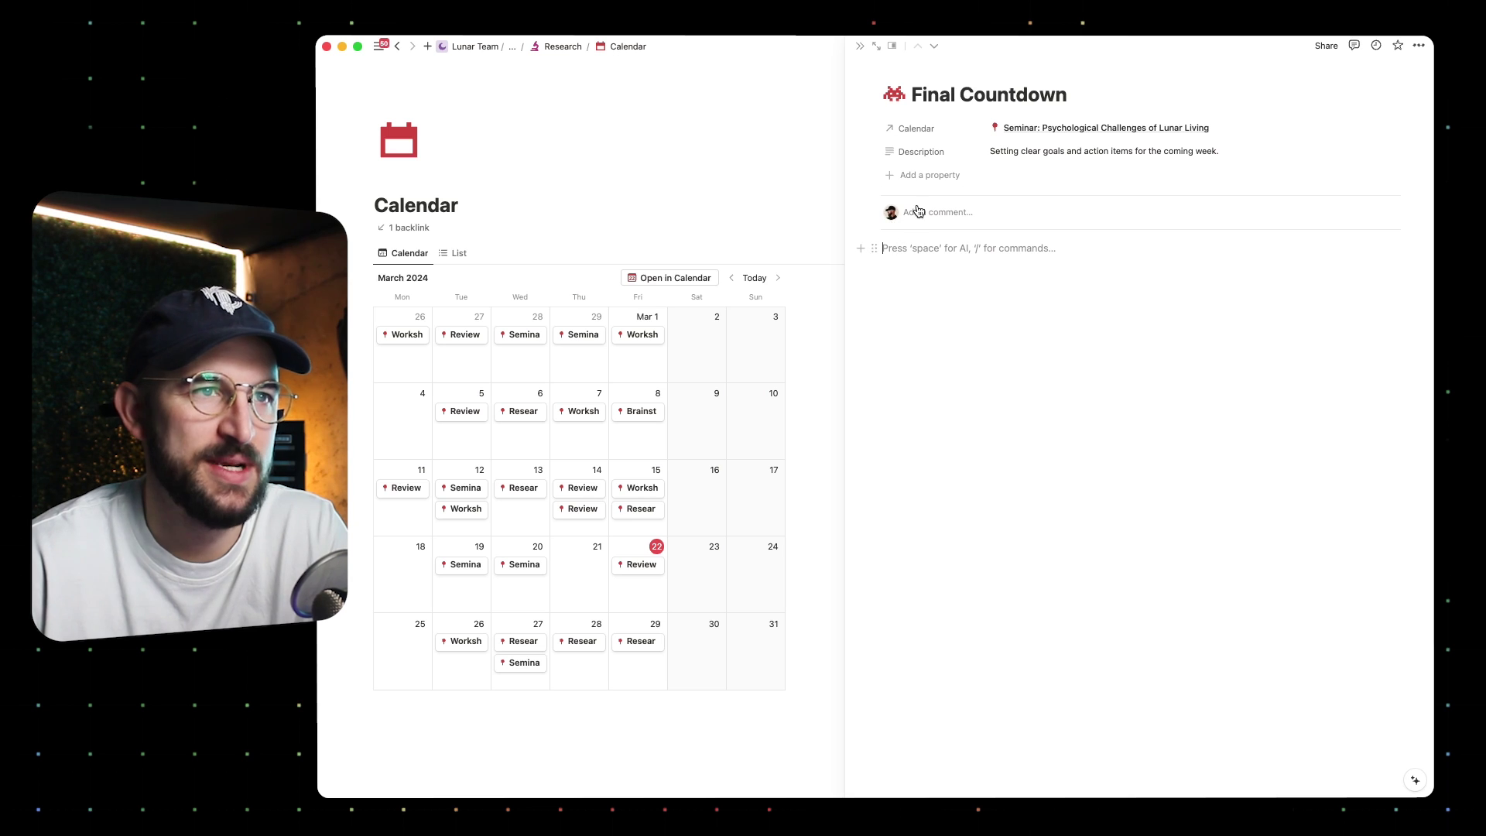
pyautogui.click(859, 46)
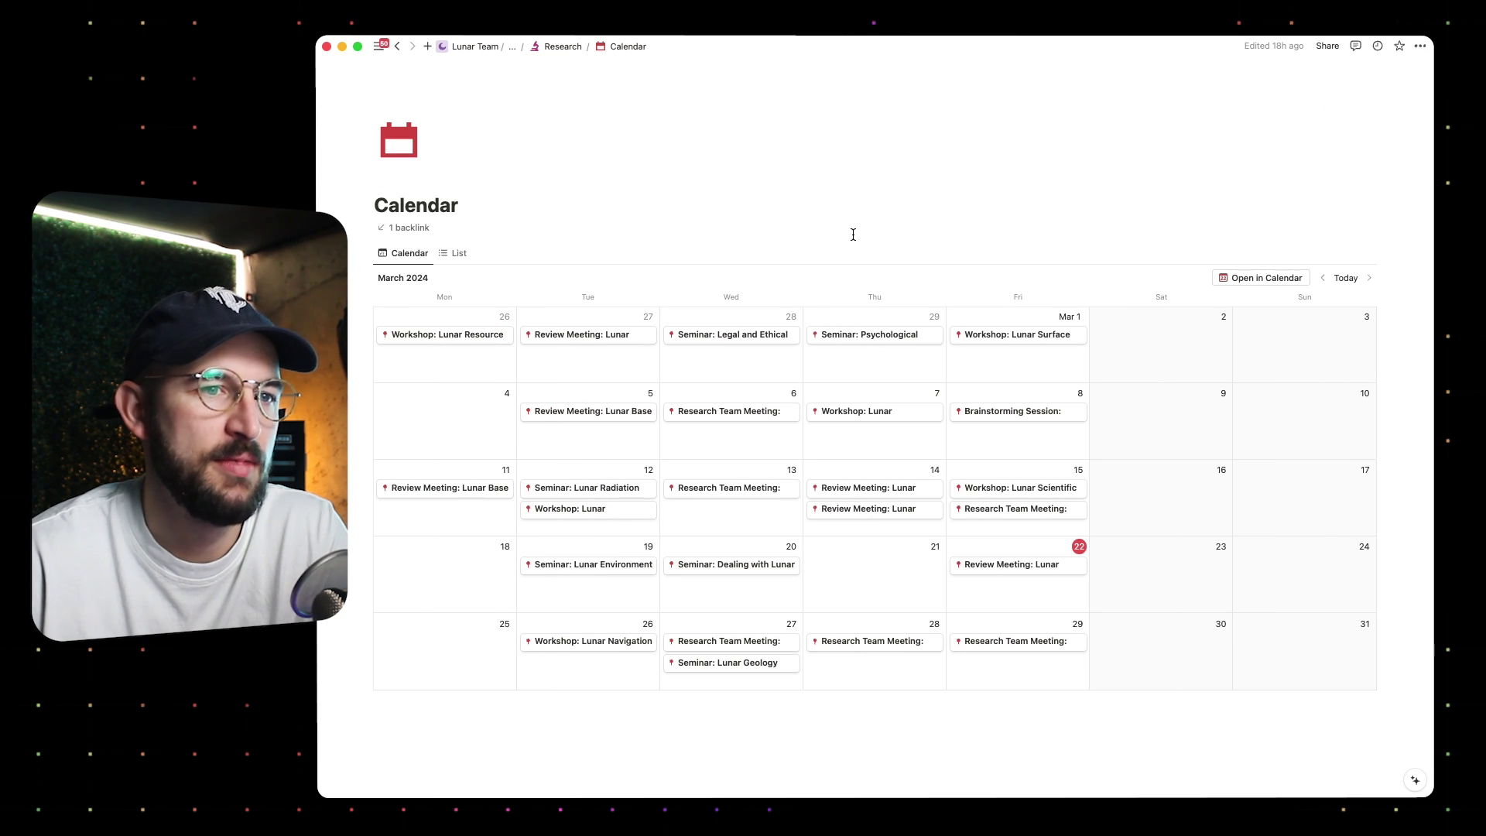
# - Reopen the seminar, review its Notes, rerun Weekly All Hands, and close back to the calendar
pyautogui.click(884, 335)
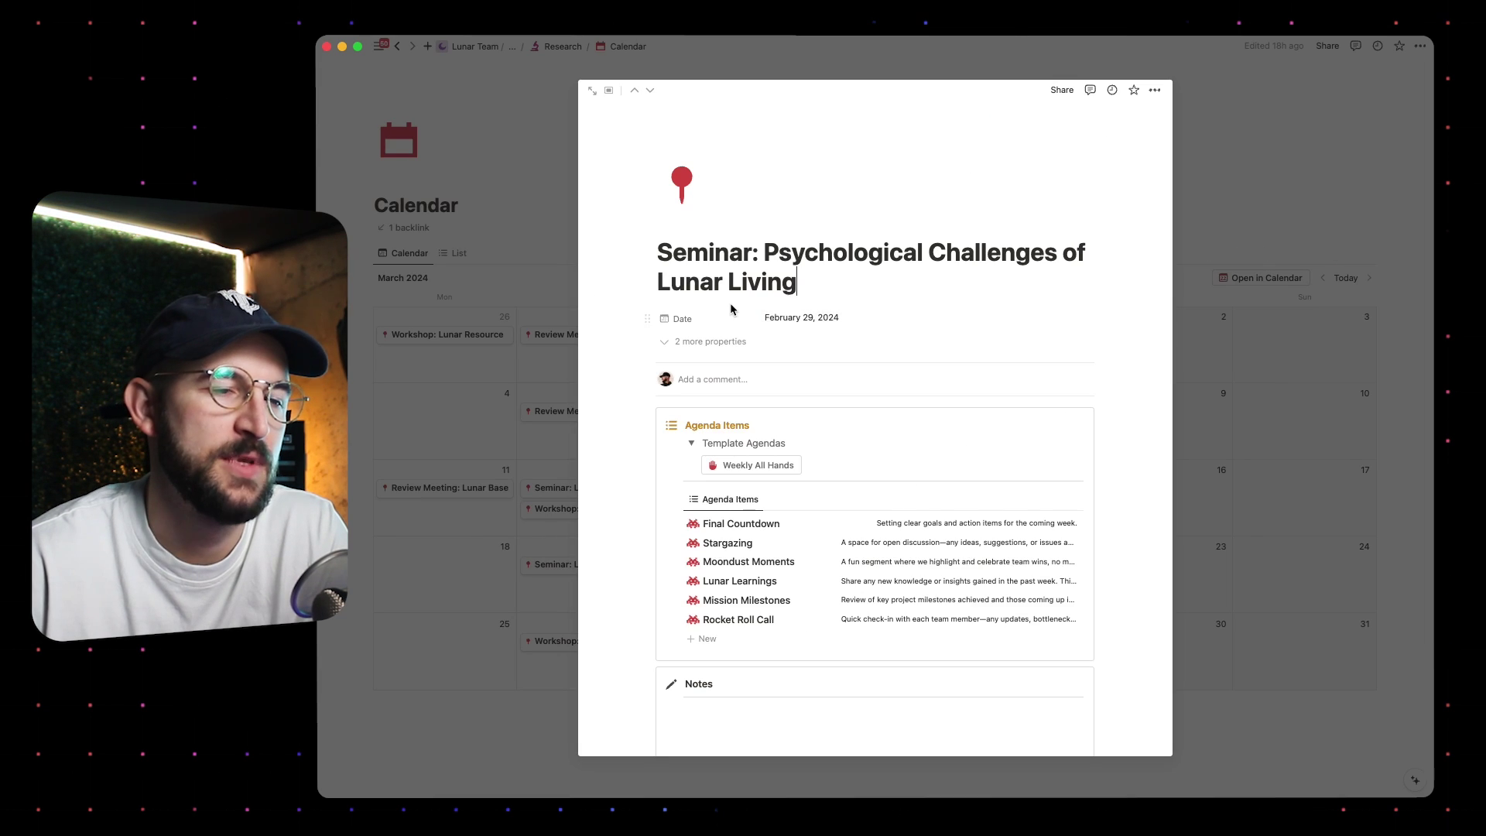
pyautogui.scroll(-3, 790, 545)
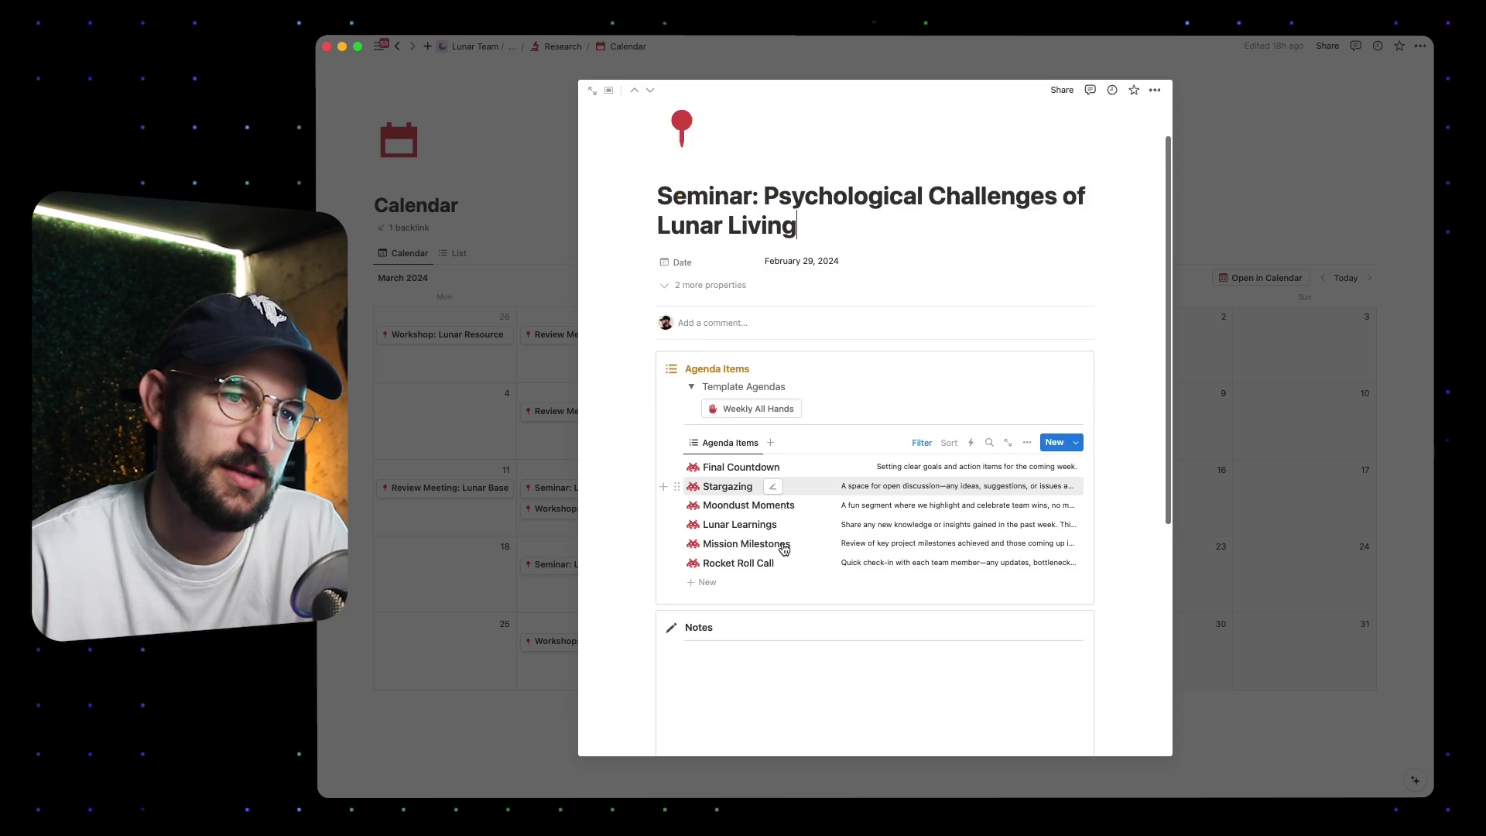
pyautogui.click(749, 609)
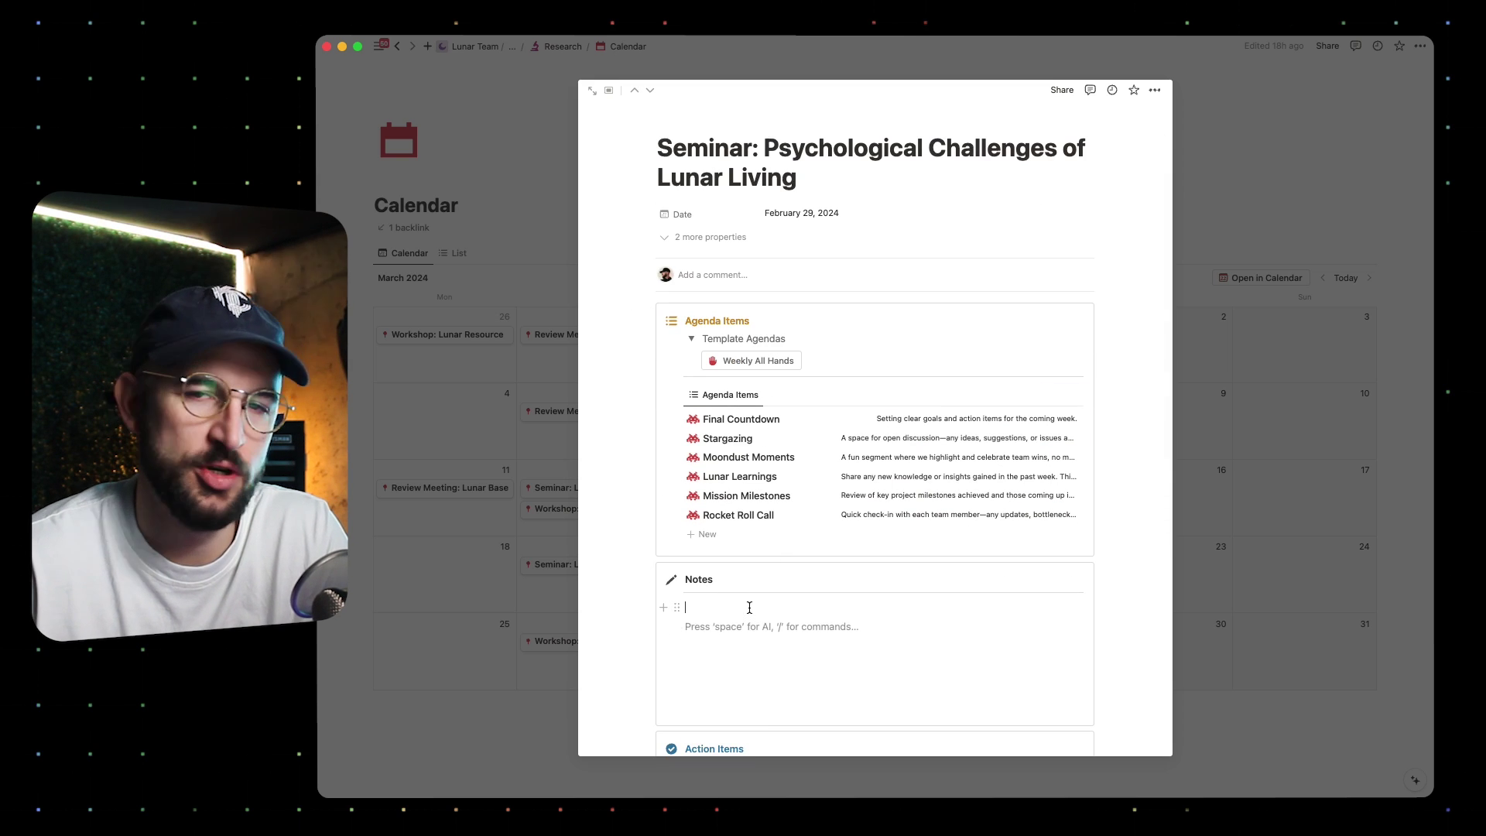
pyautogui.scroll(-2, 748, 608)
pyautogui.scroll(-4, 719, 557)
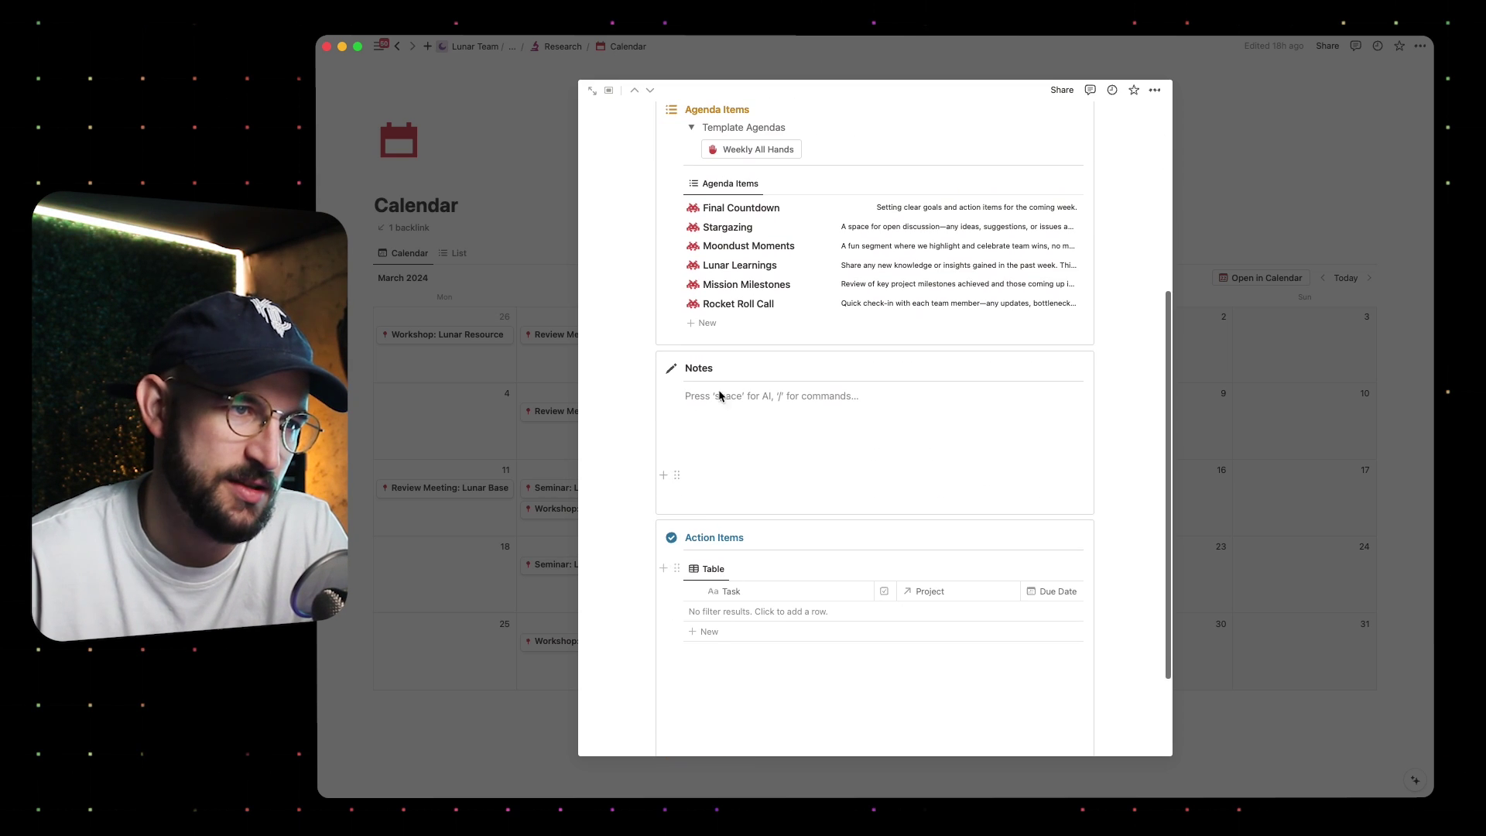
pyautogui.scroll(-1, 734, 366)
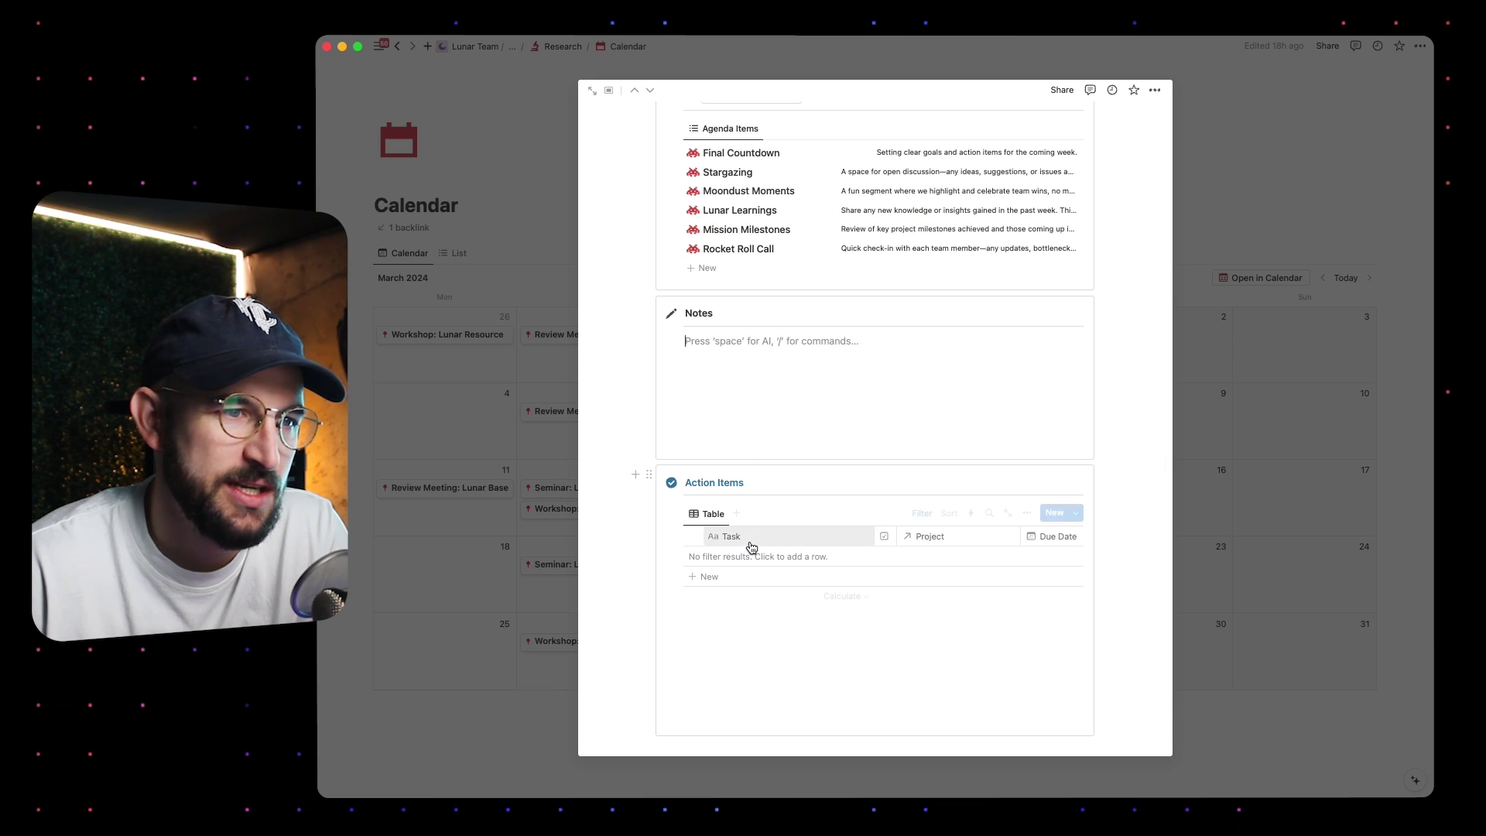
pyautogui.scroll(7, 922, 467)
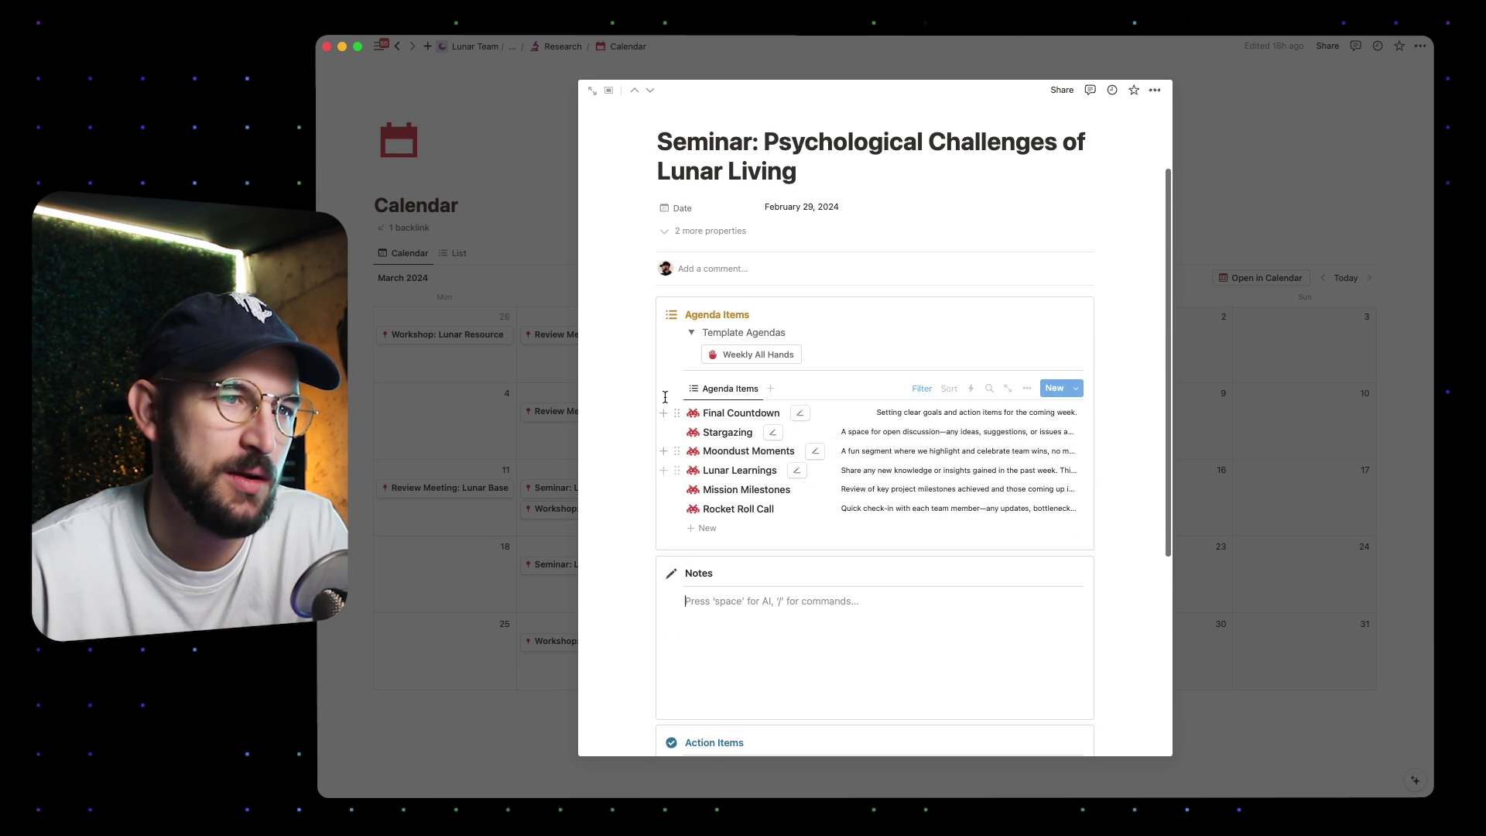
pyautogui.scroll(2, 742, 290)
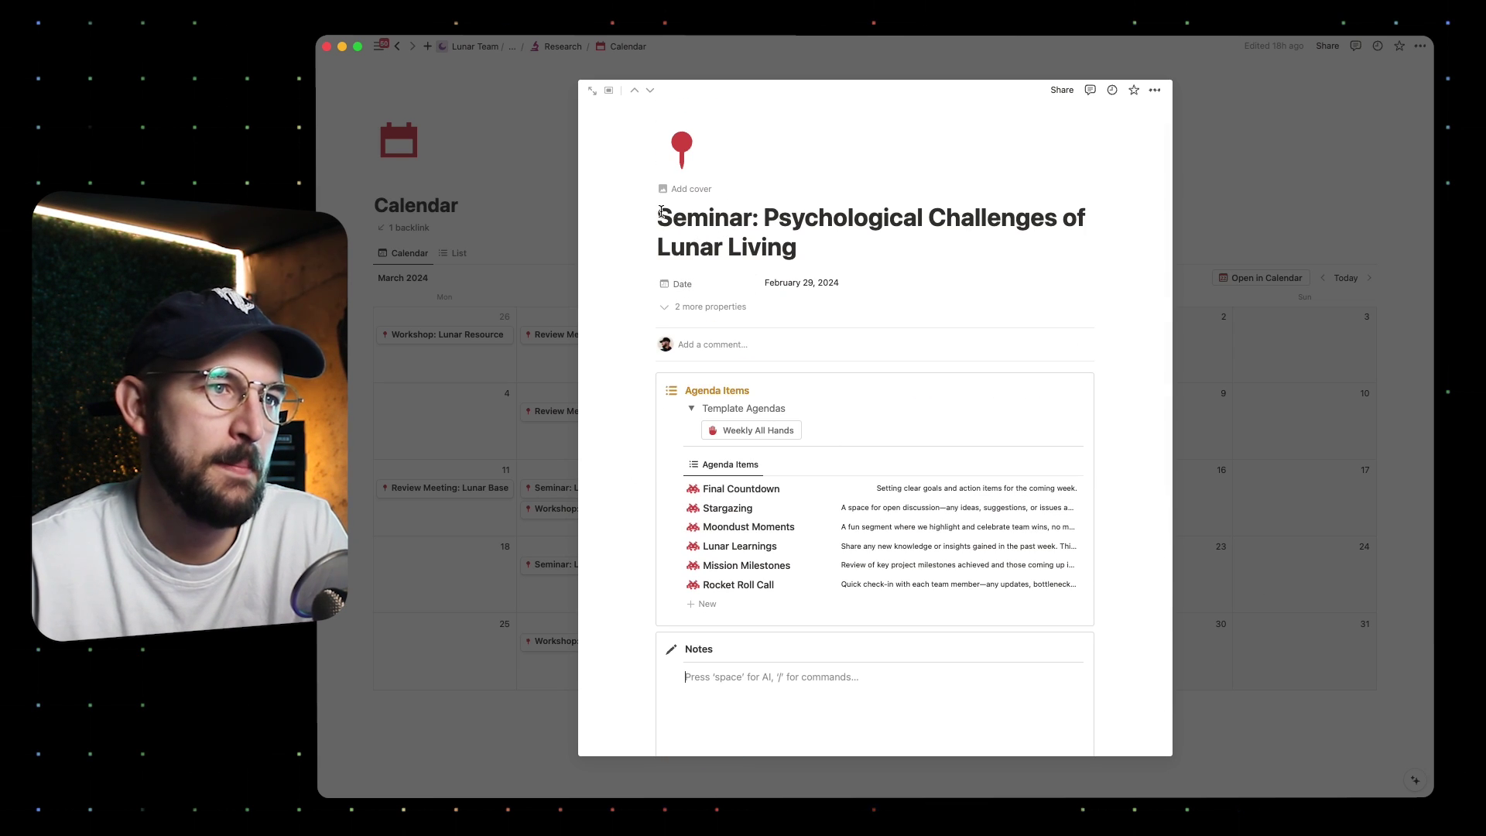
pyautogui.scroll(-1, 750, 441)
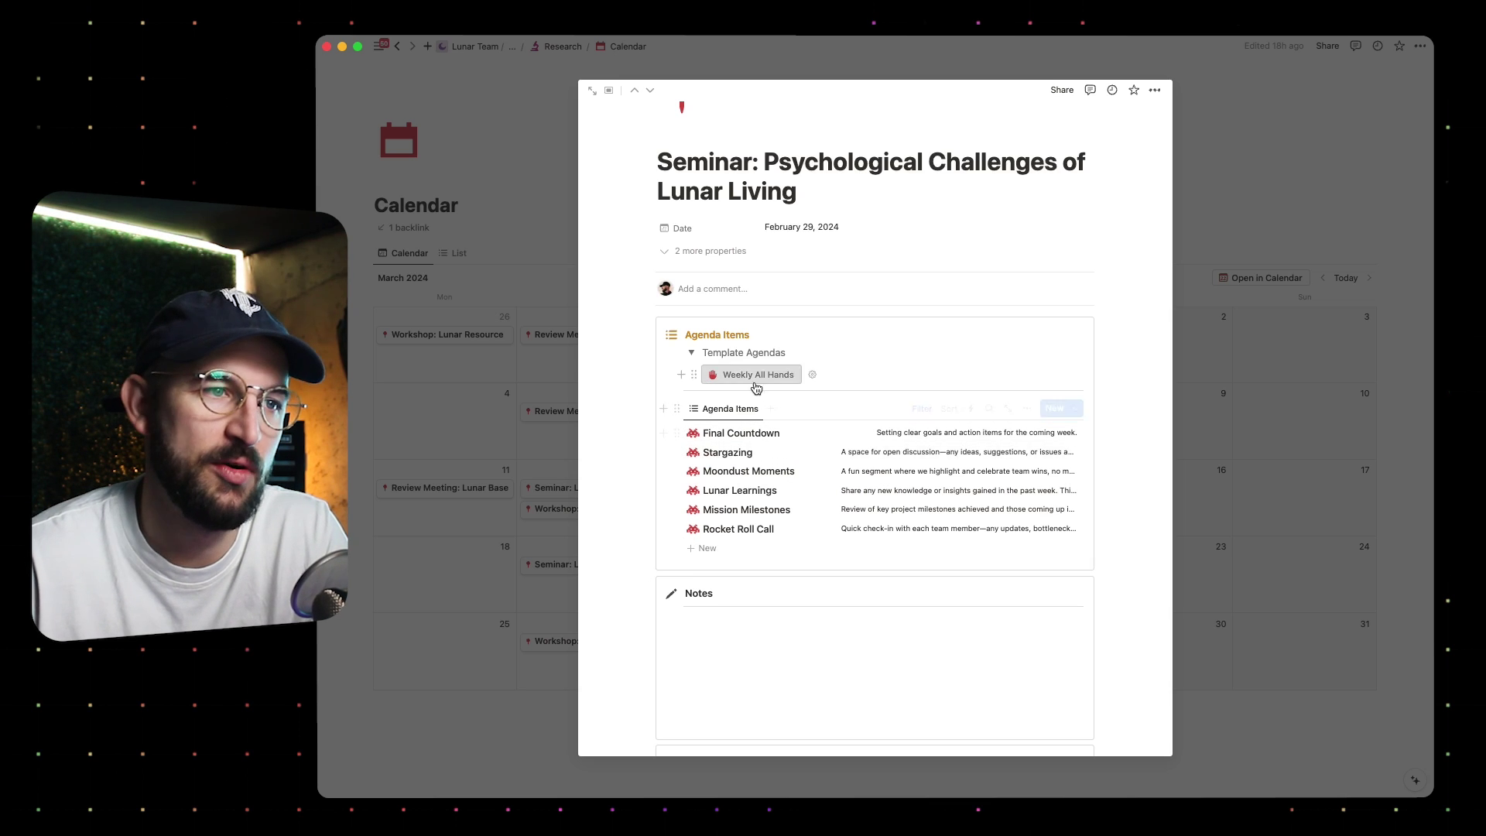
pyautogui.click(784, 384)
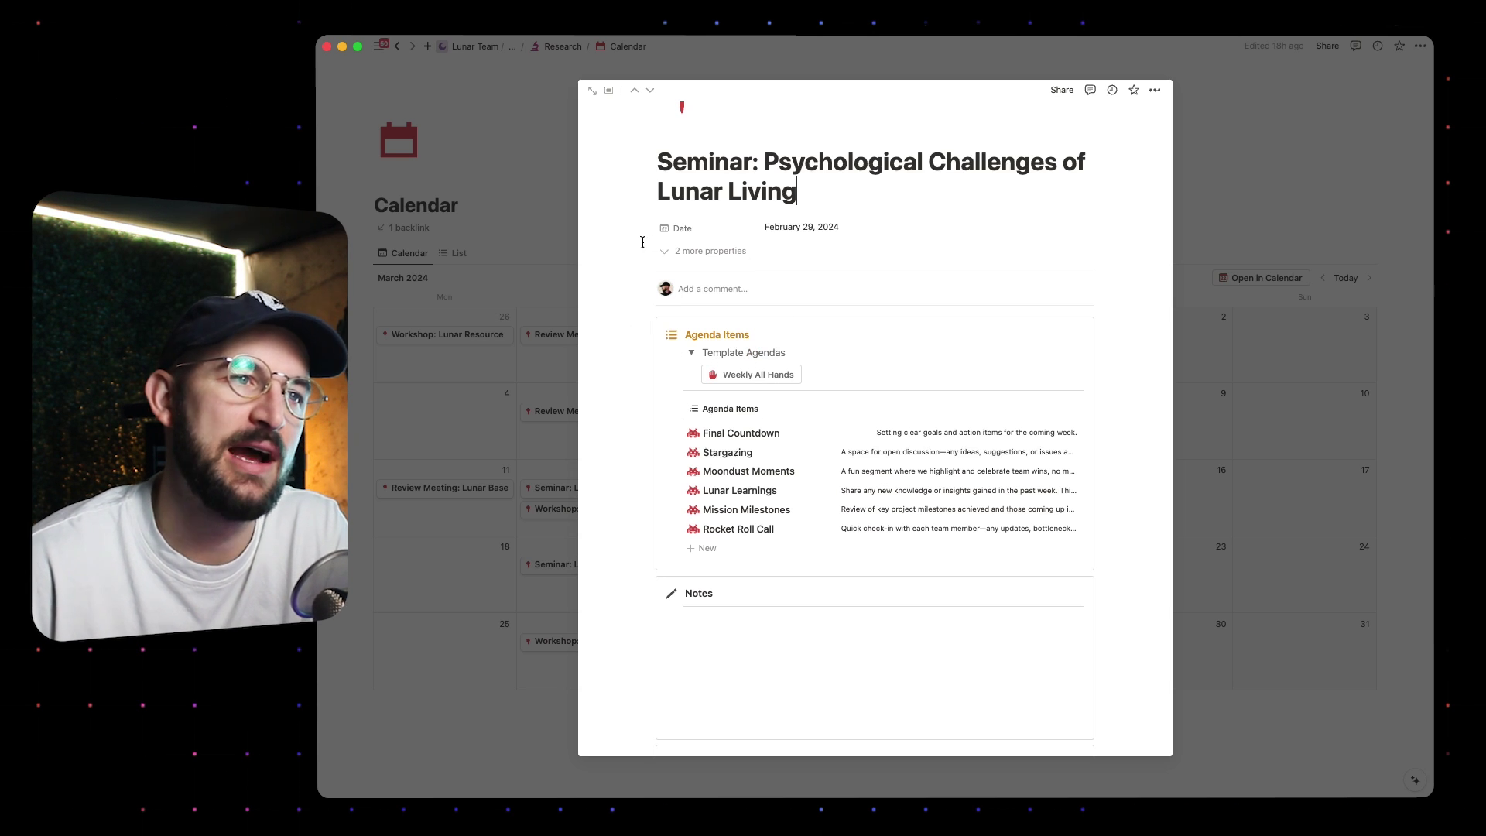
pyautogui.click(1302, 221)
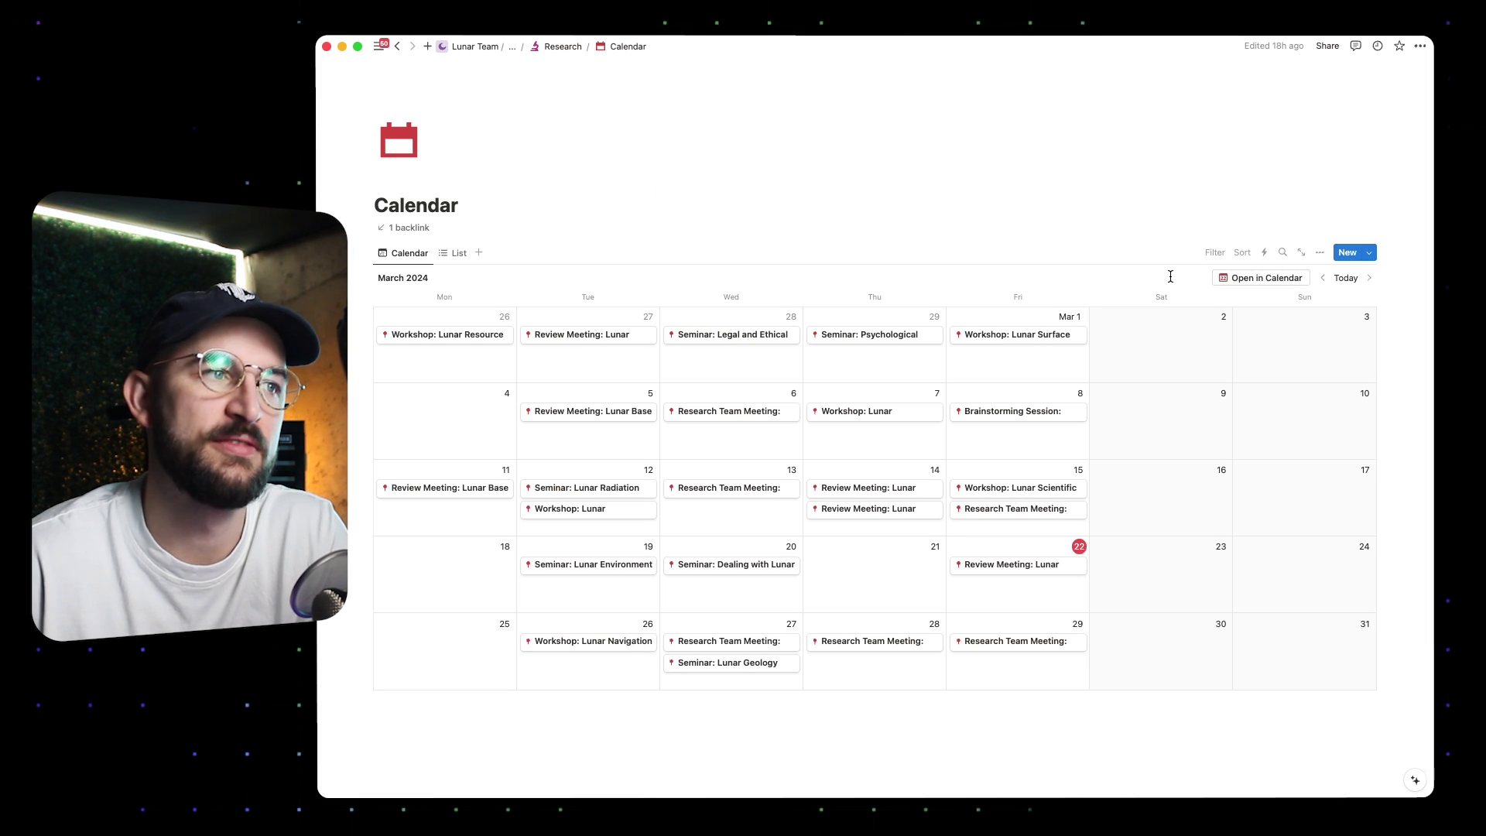
# - Open the calendar's default meeting template for editing and expand its Template Agendas section
pyautogui.click(1368, 253)
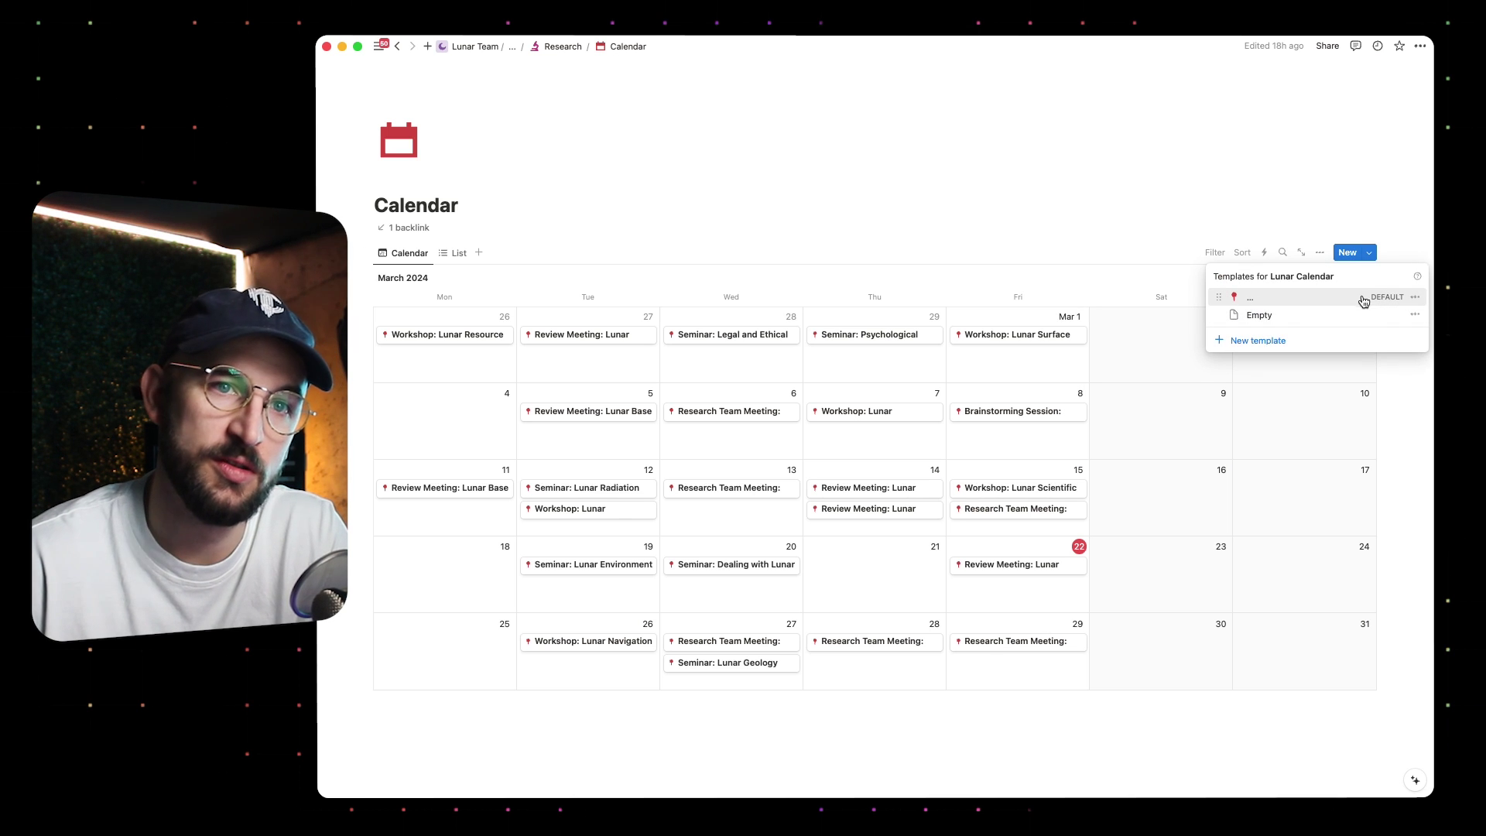
pyautogui.click(1416, 301)
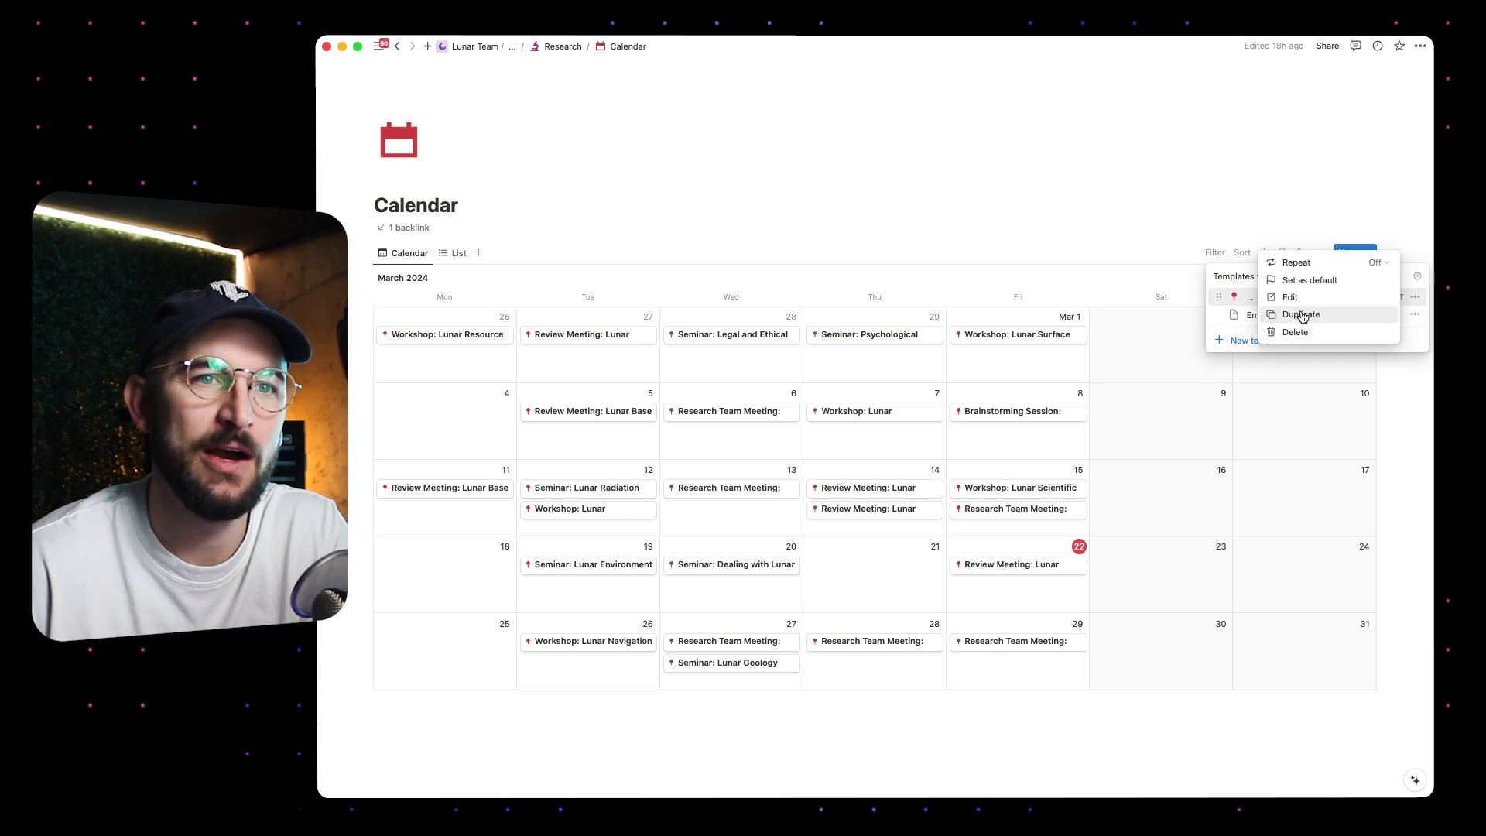
pyautogui.click(1277, 298)
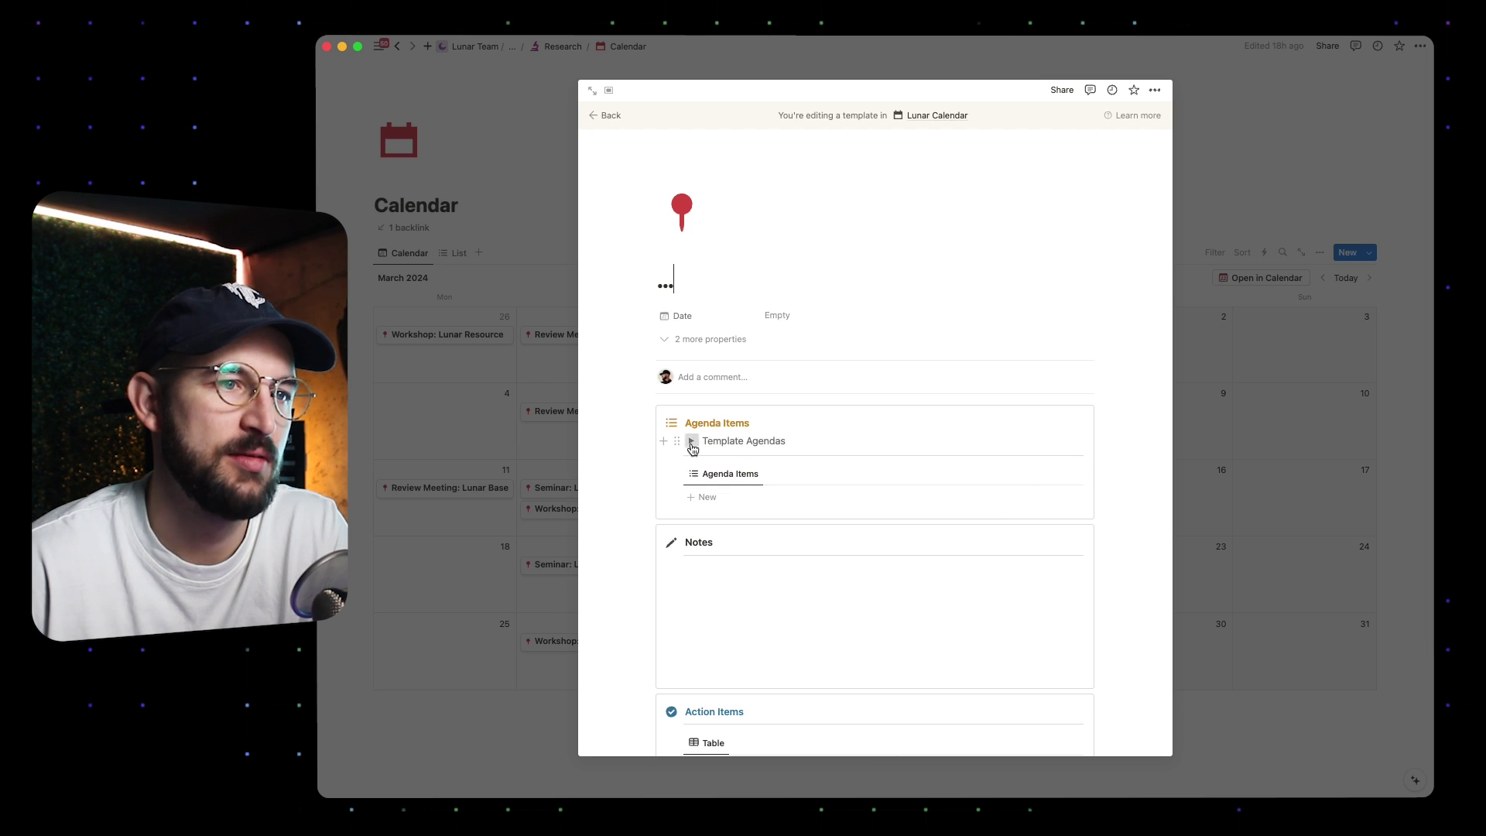
pyautogui.click(690, 441)
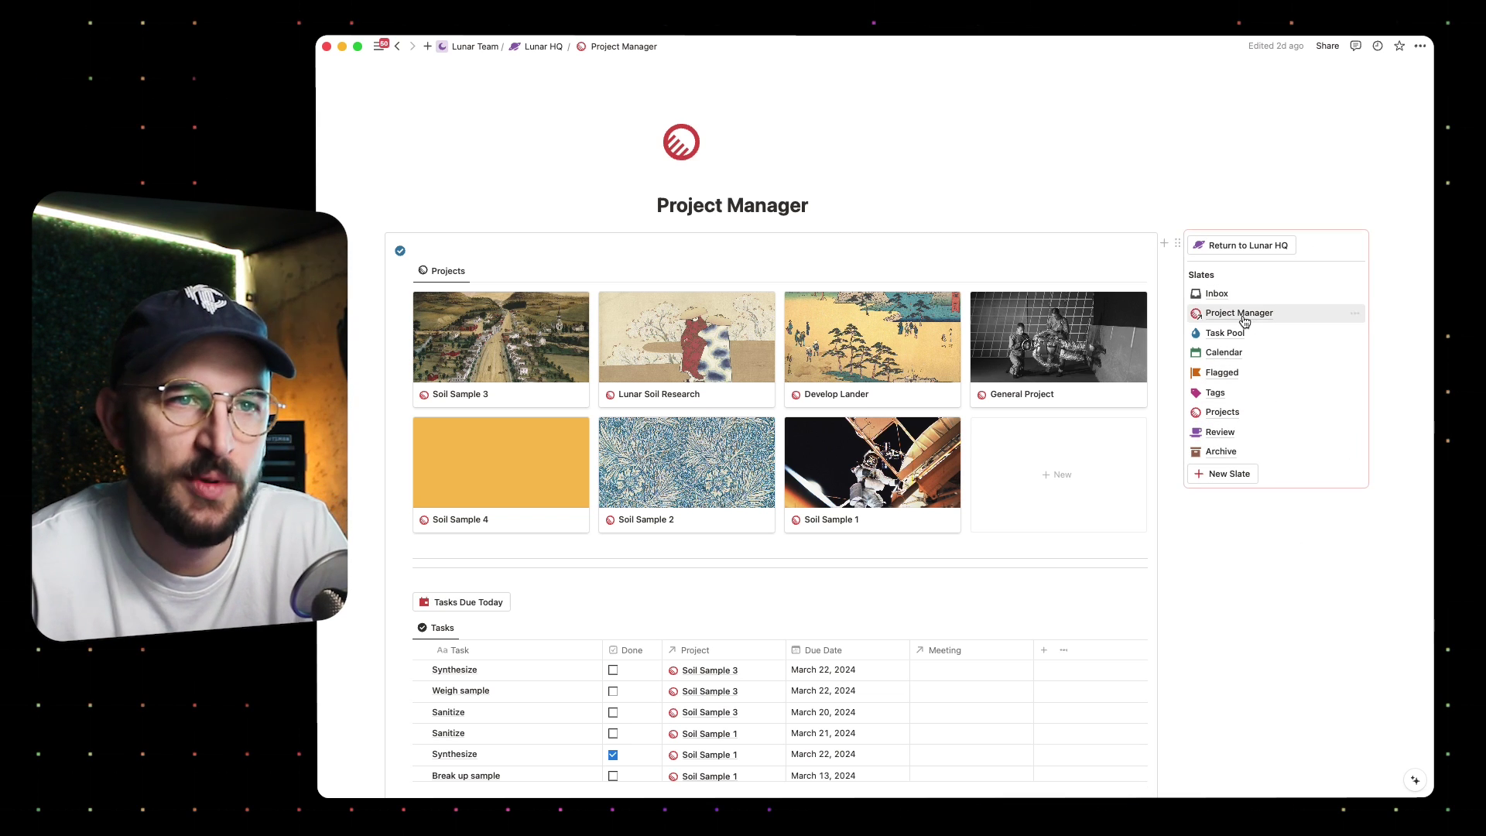
# - Enter the shared Slates synced block for editing, then leave it
pyautogui.click(1239, 274)
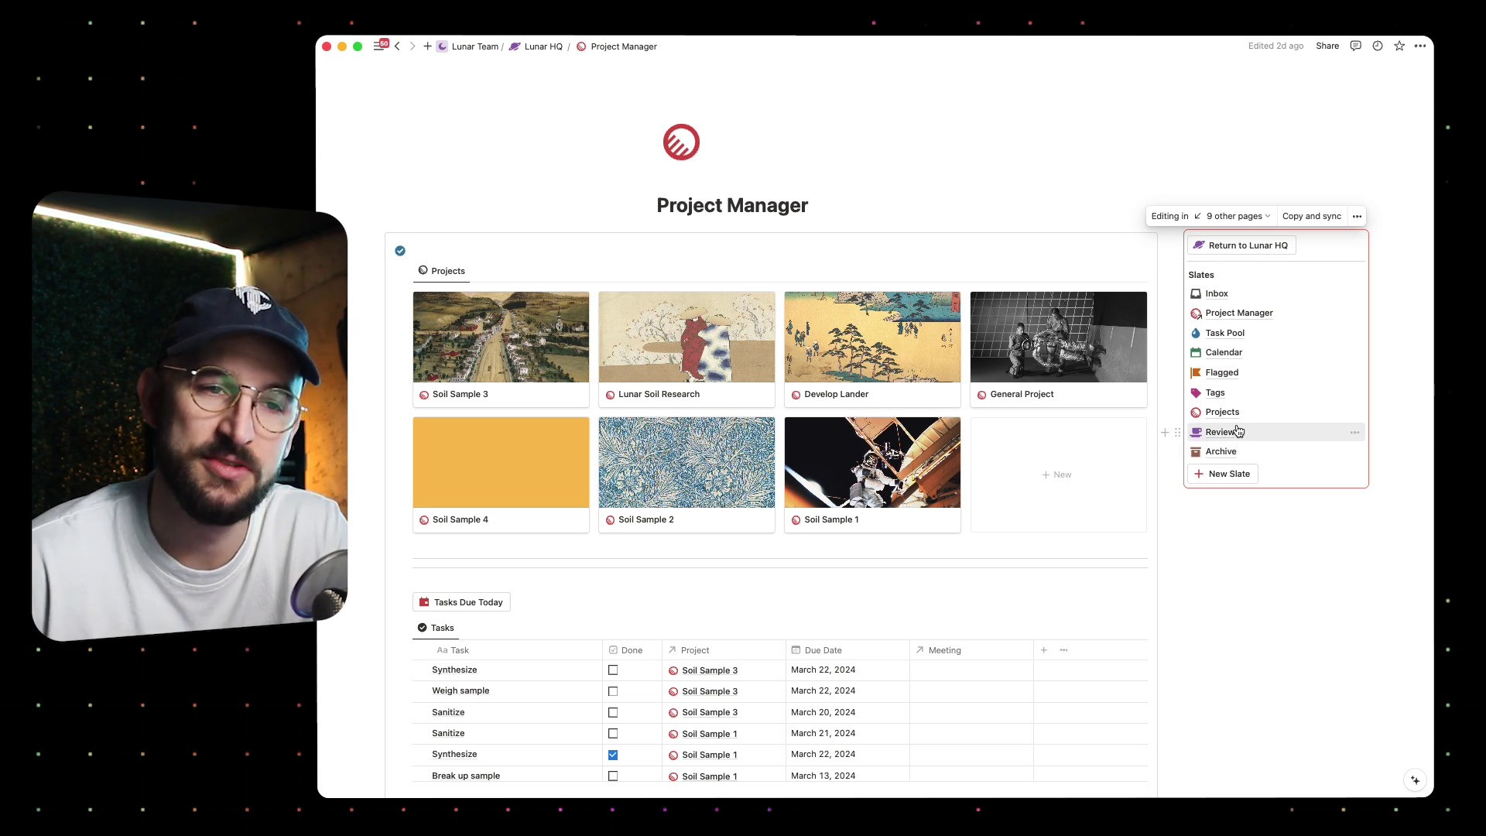
pyautogui.moveTo(1237, 431)
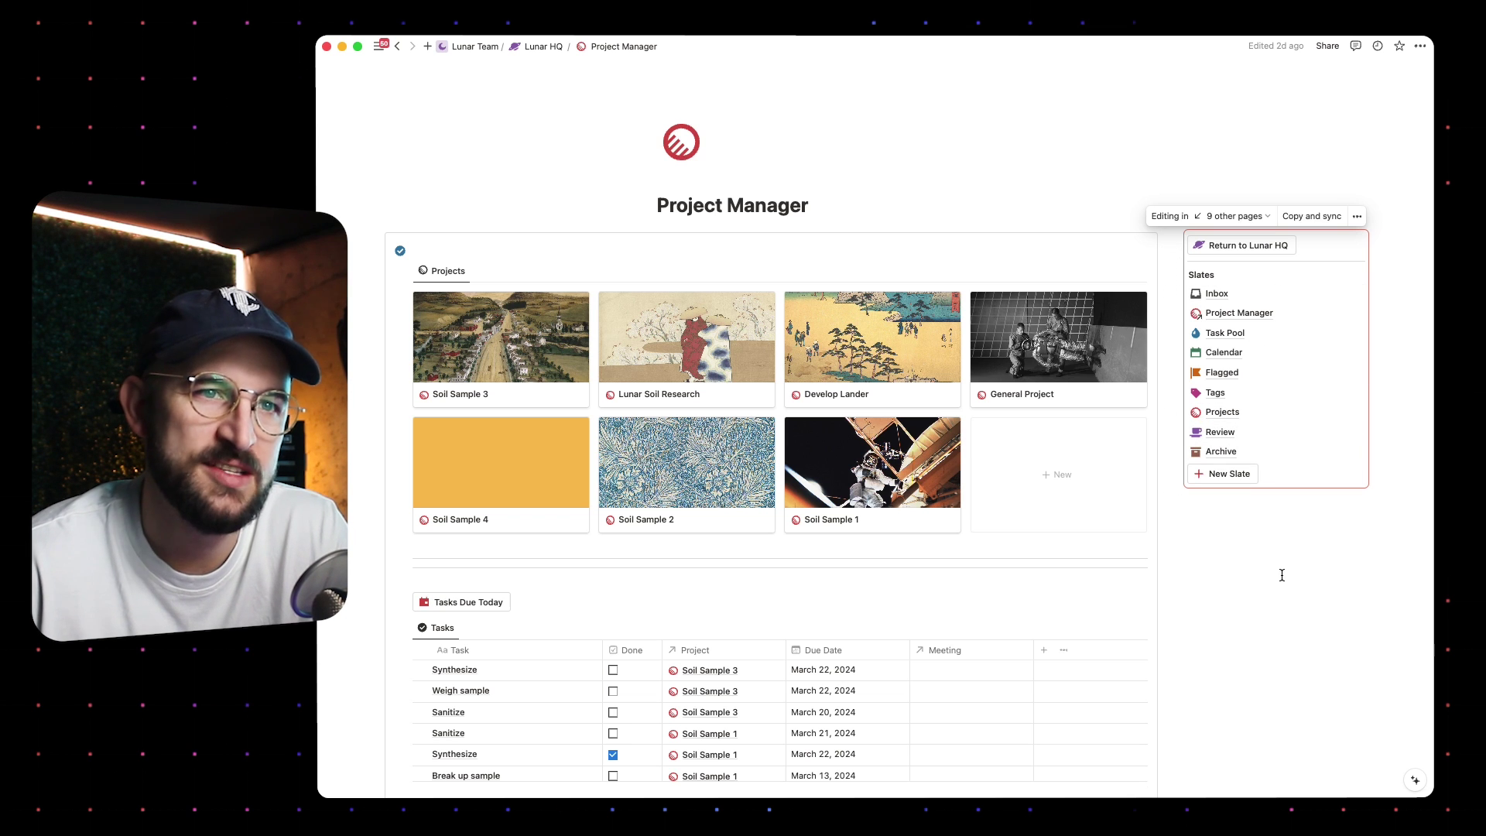
pyautogui.click(804, 207)
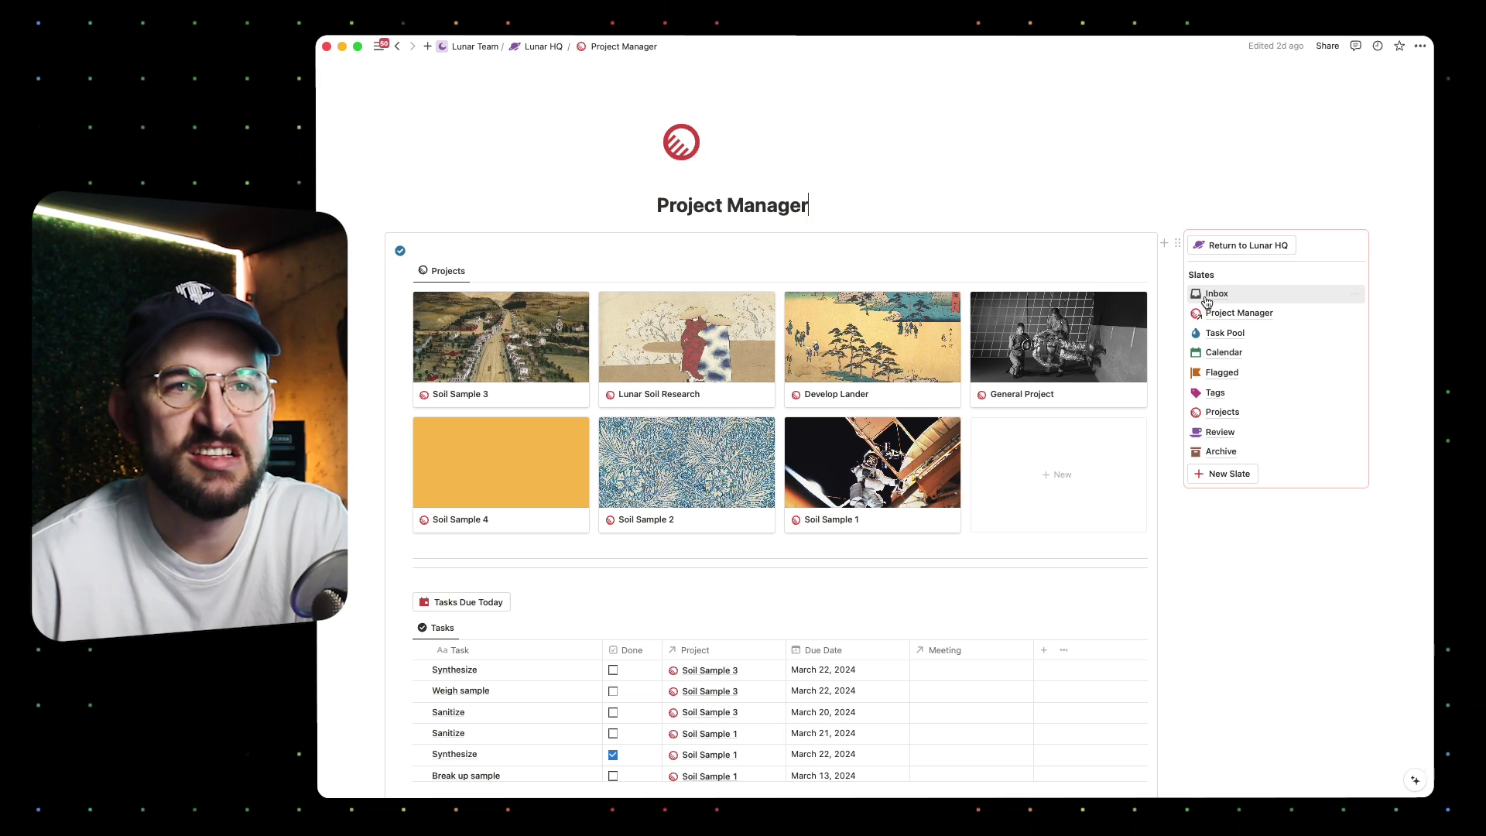
pyautogui.click(1230, 333)
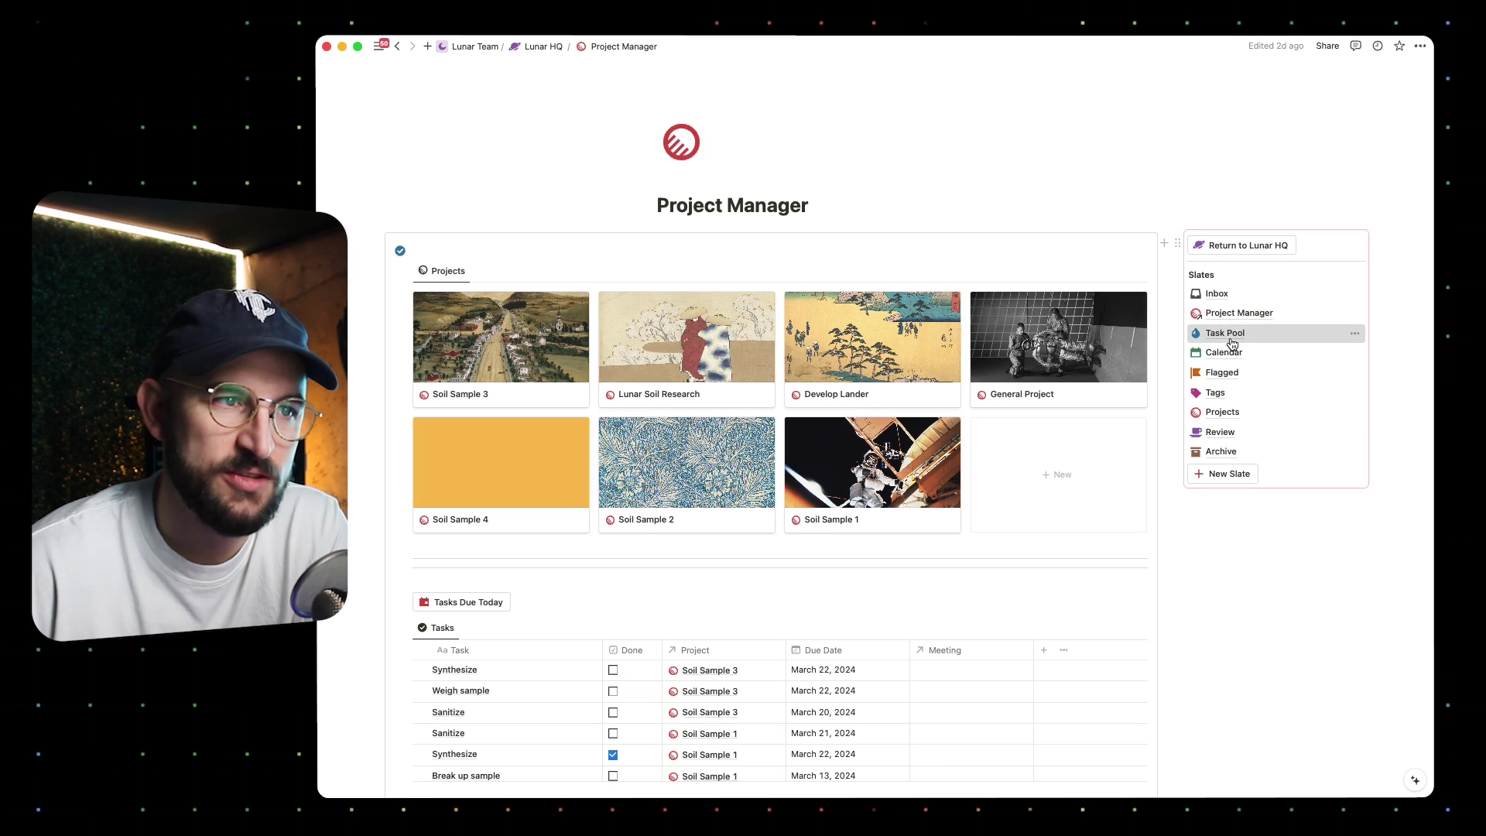
# - Browse the Task Pool, Tags and Projects slates, then add a New Slate and open it
pyautogui.click(1225, 333)
pyautogui.click(1221, 396)
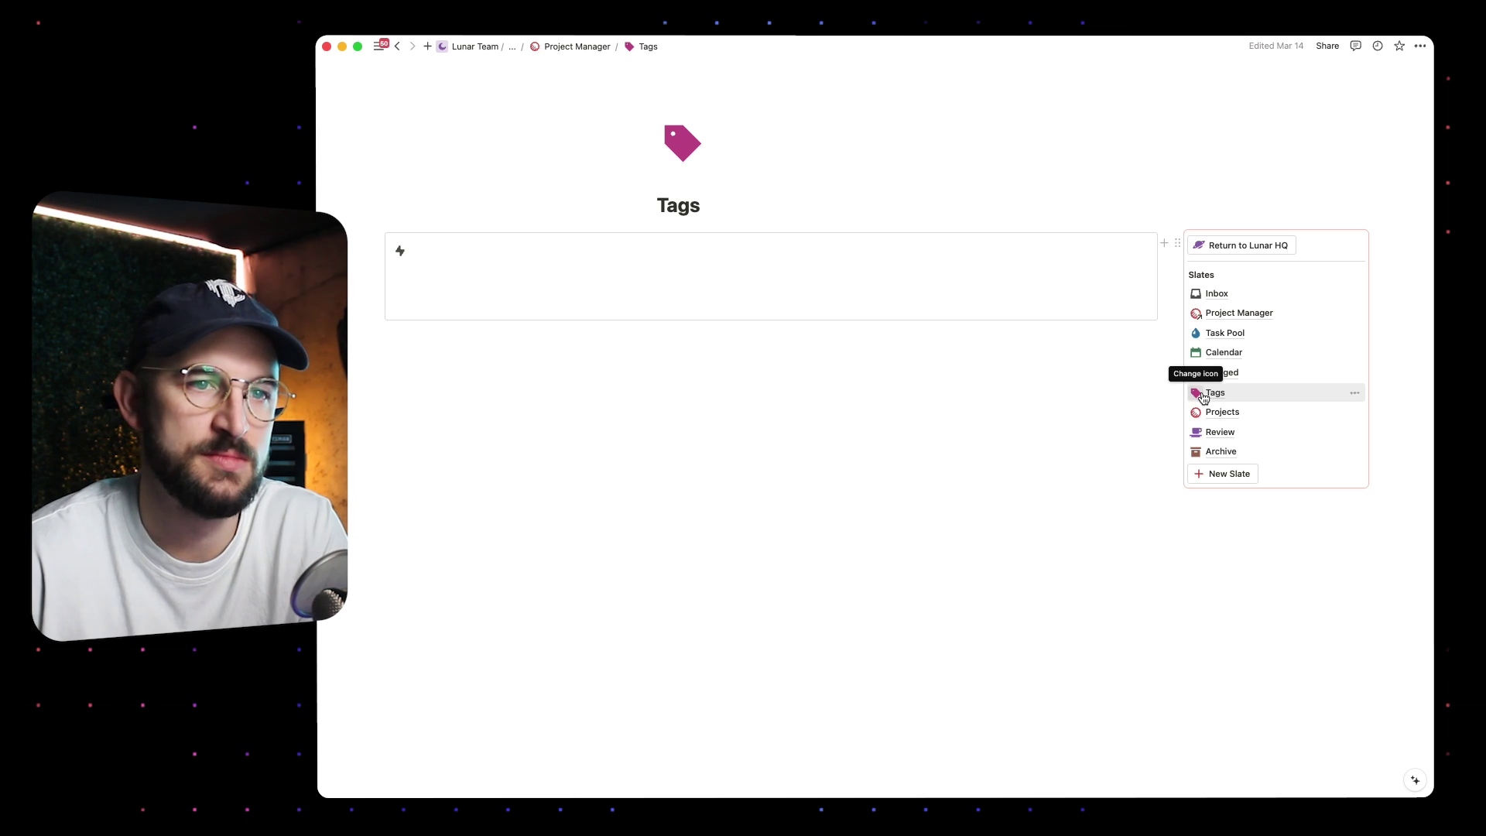
pyautogui.moveTo(1245, 395)
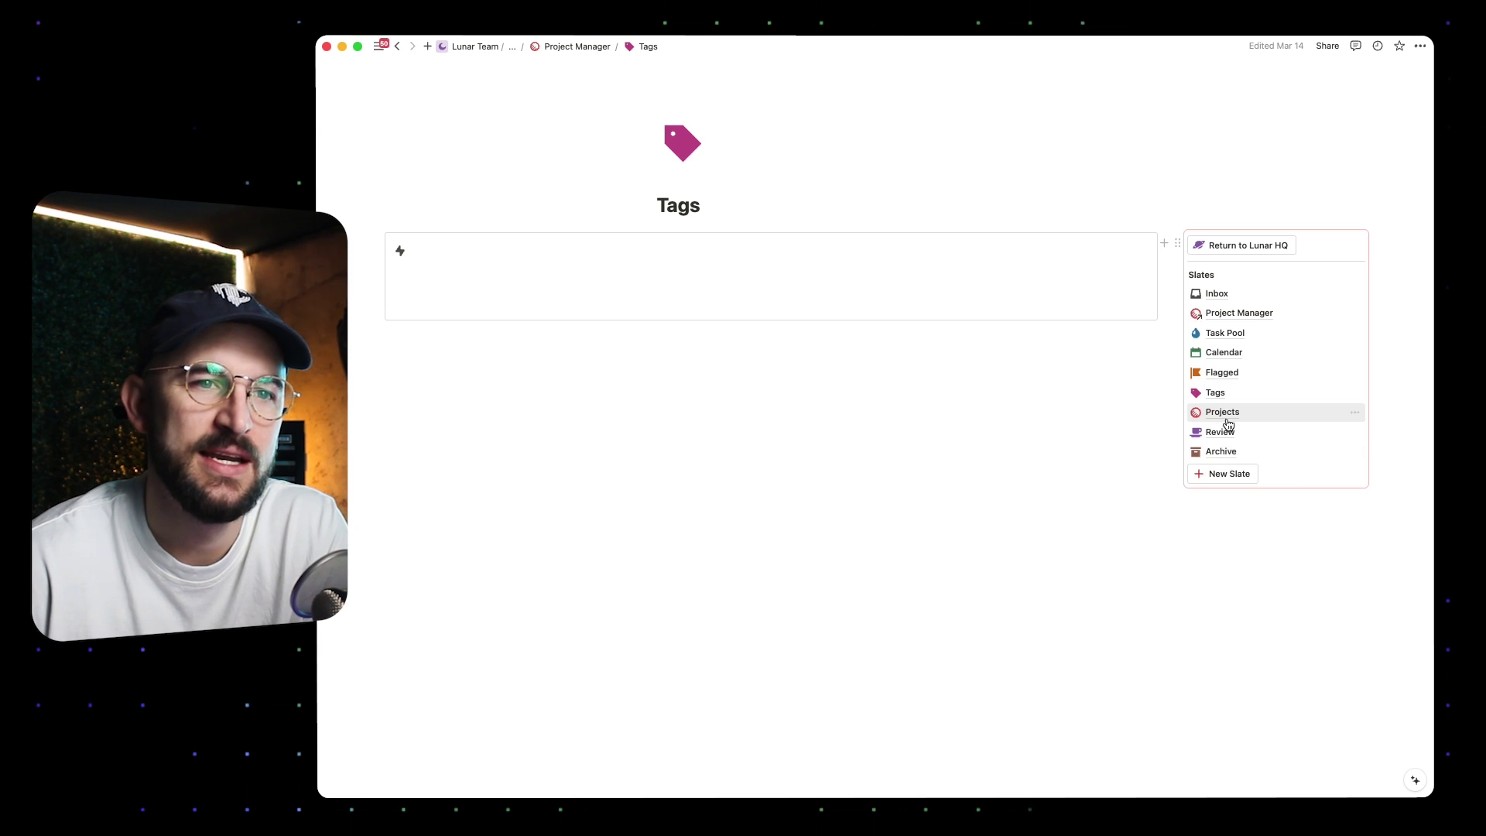
pyautogui.click(1226, 416)
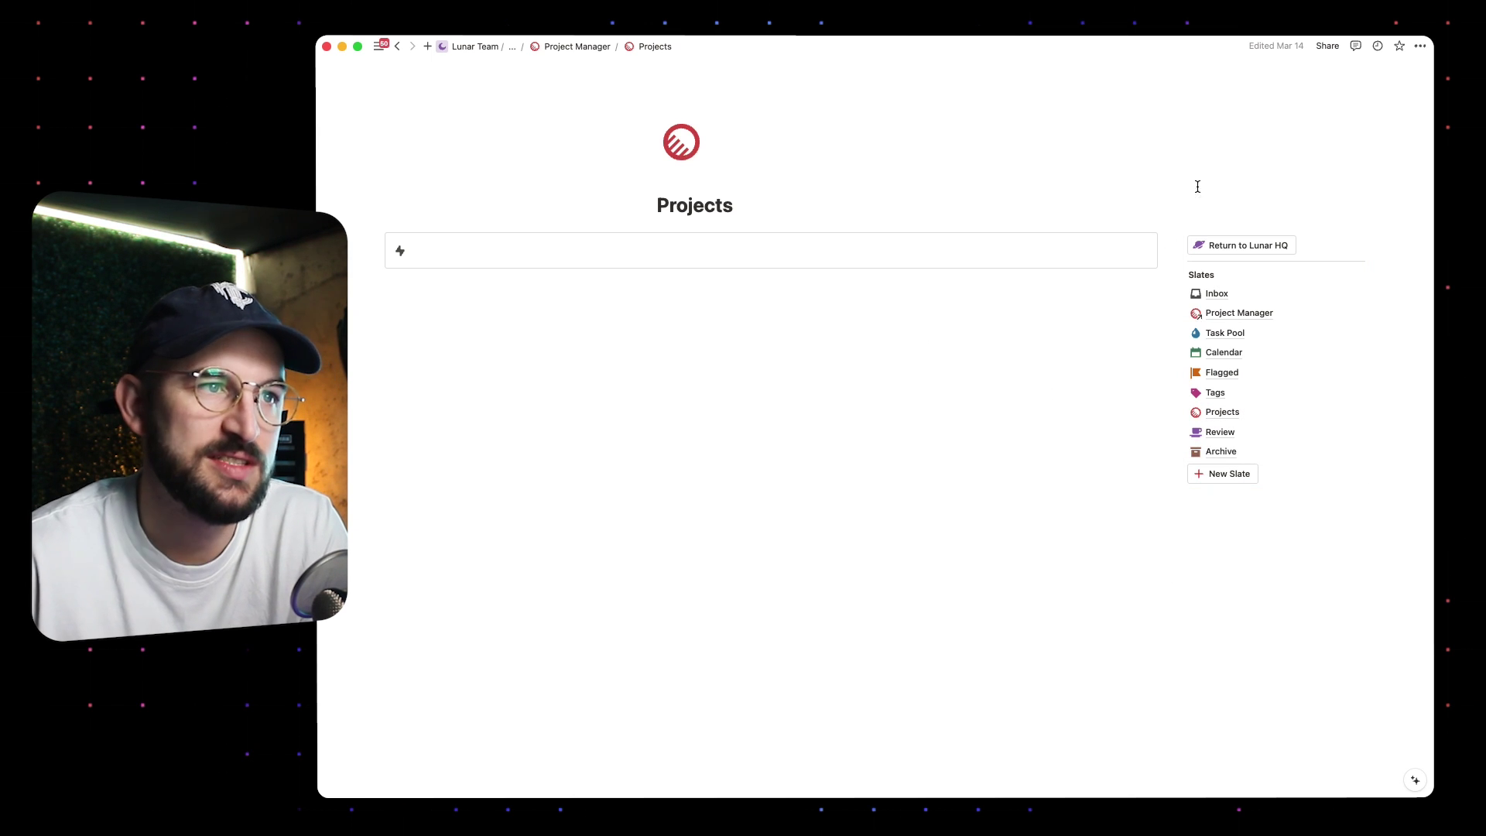
pyautogui.click(1246, 474)
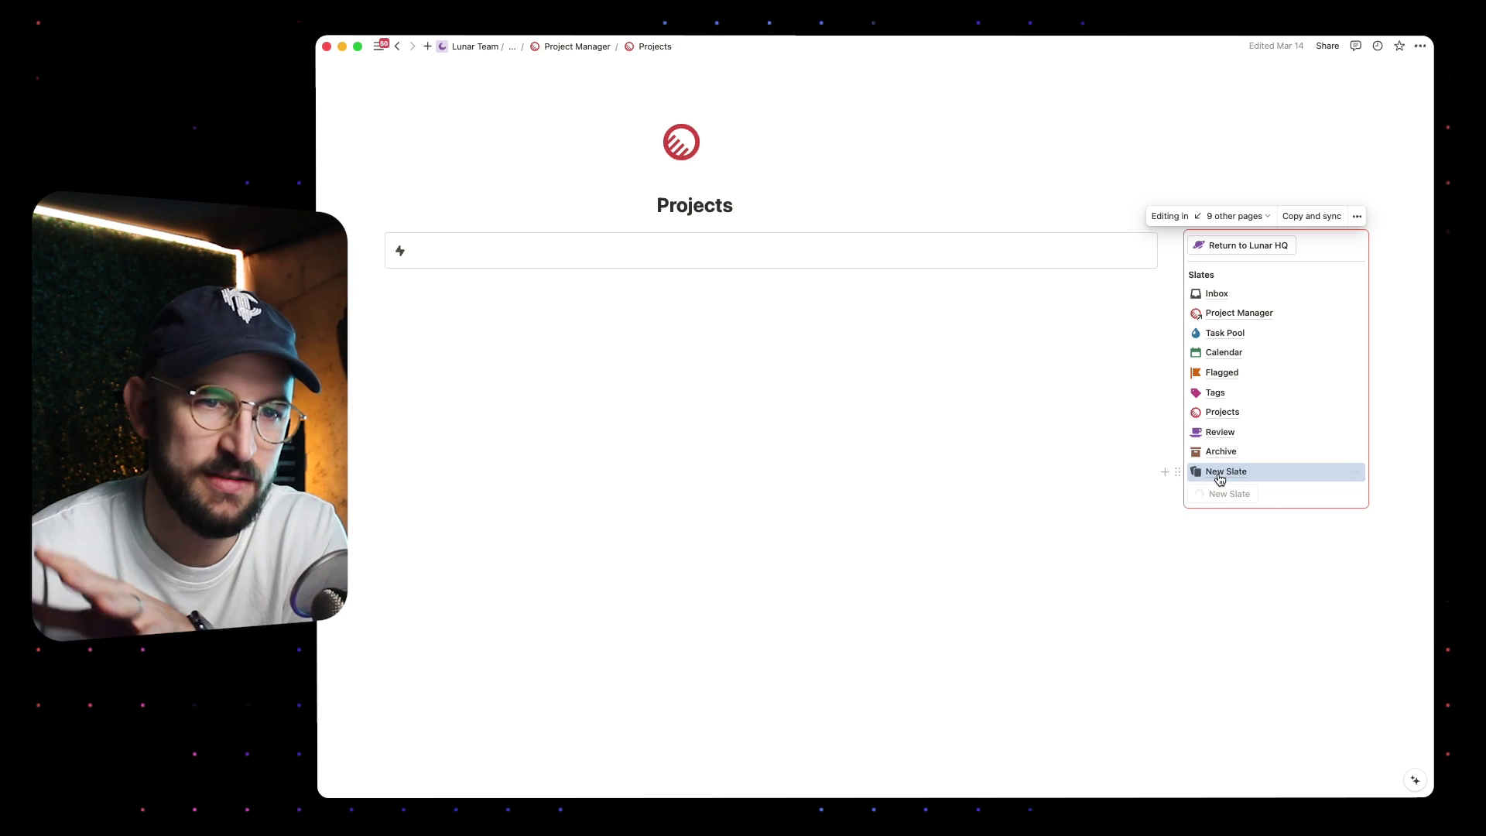
pyautogui.click(1221, 473)
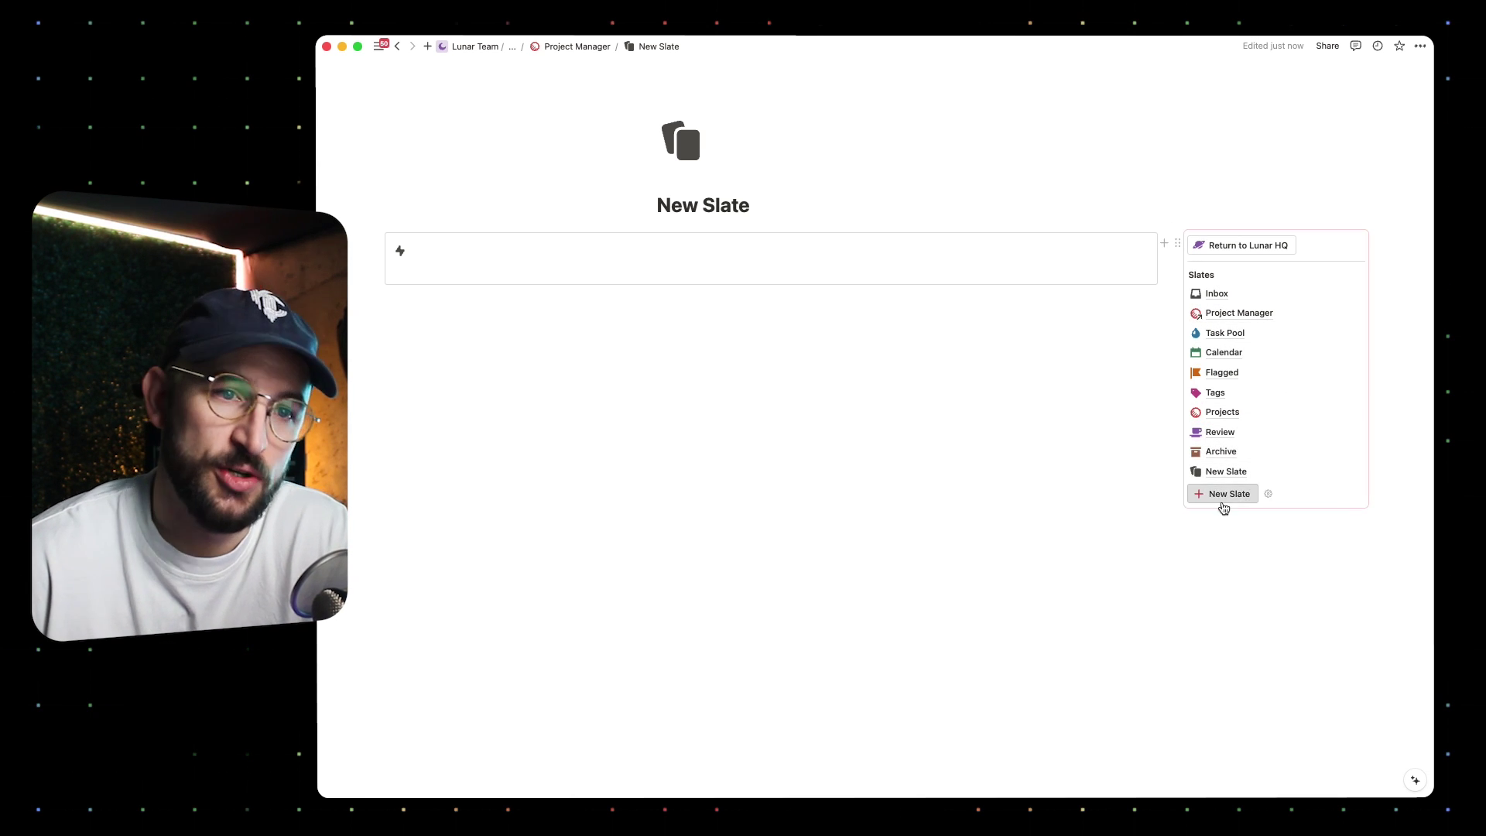
# - Place the caret in New Slate's empty body, then use Return to Lunar HQ
pyautogui.click(578, 281)
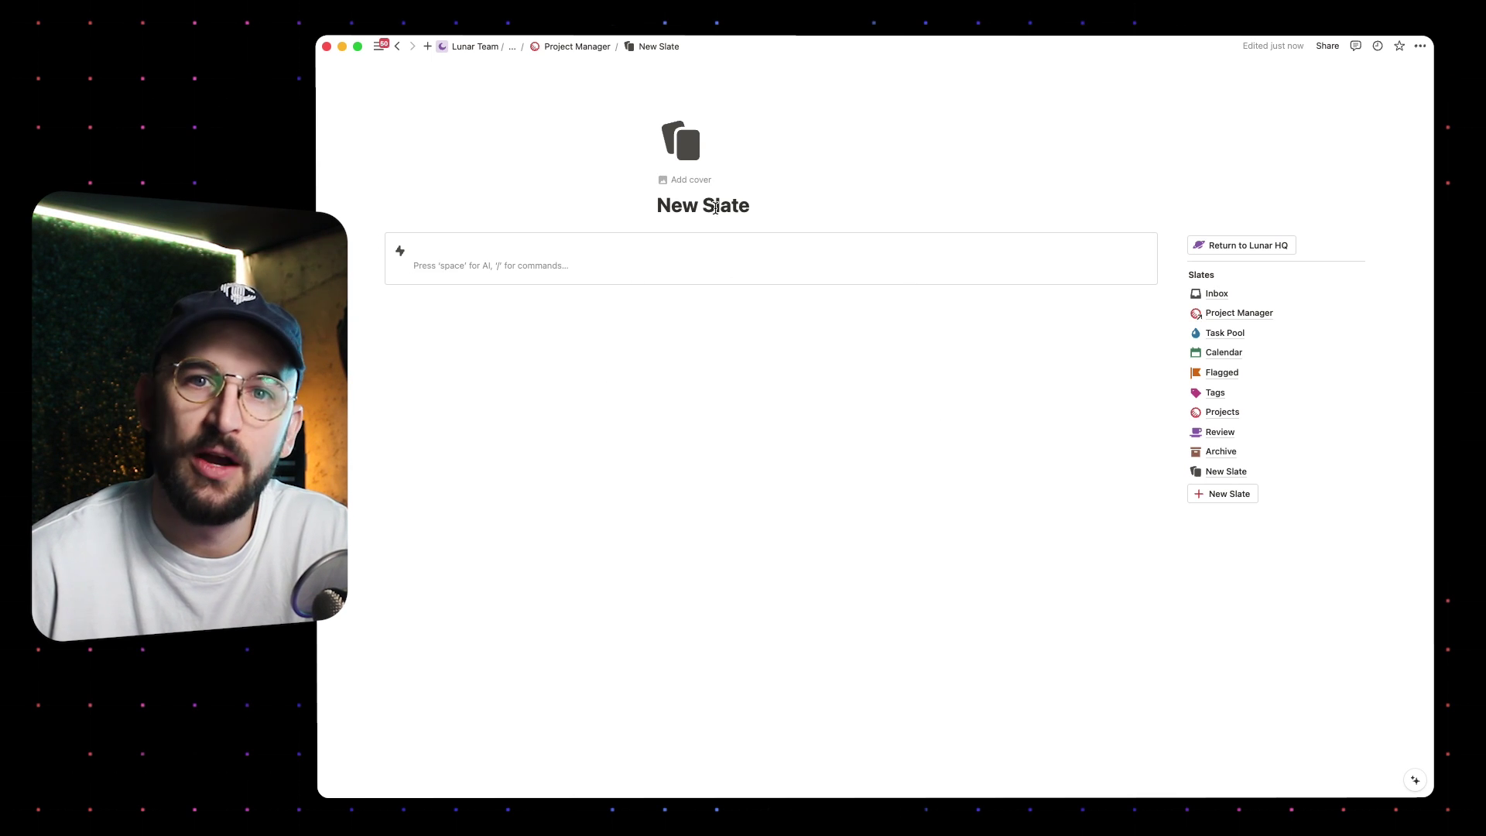
pyautogui.moveTo(1233, 320)
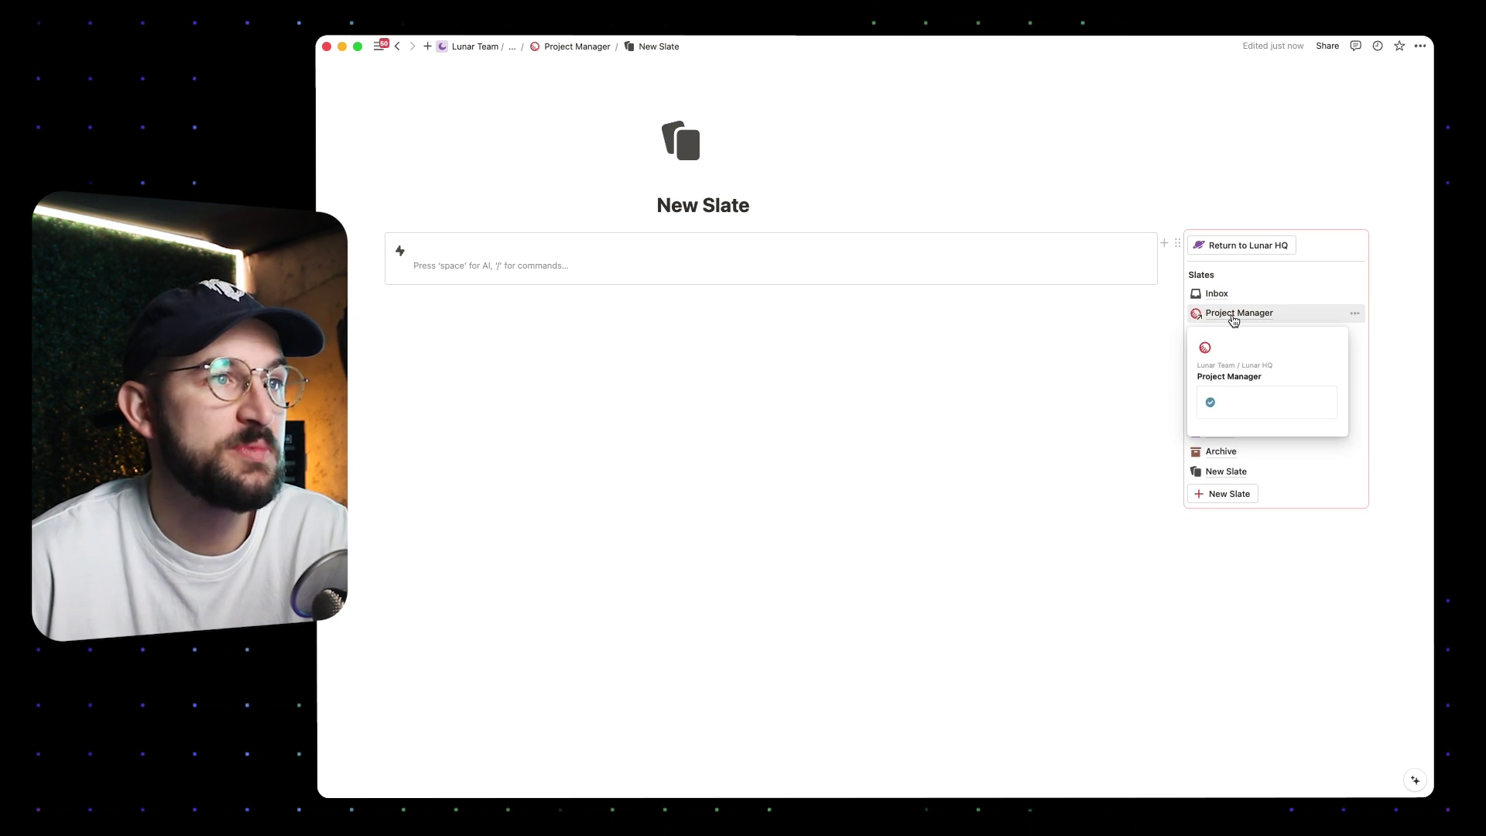
pyautogui.click(1245, 246)
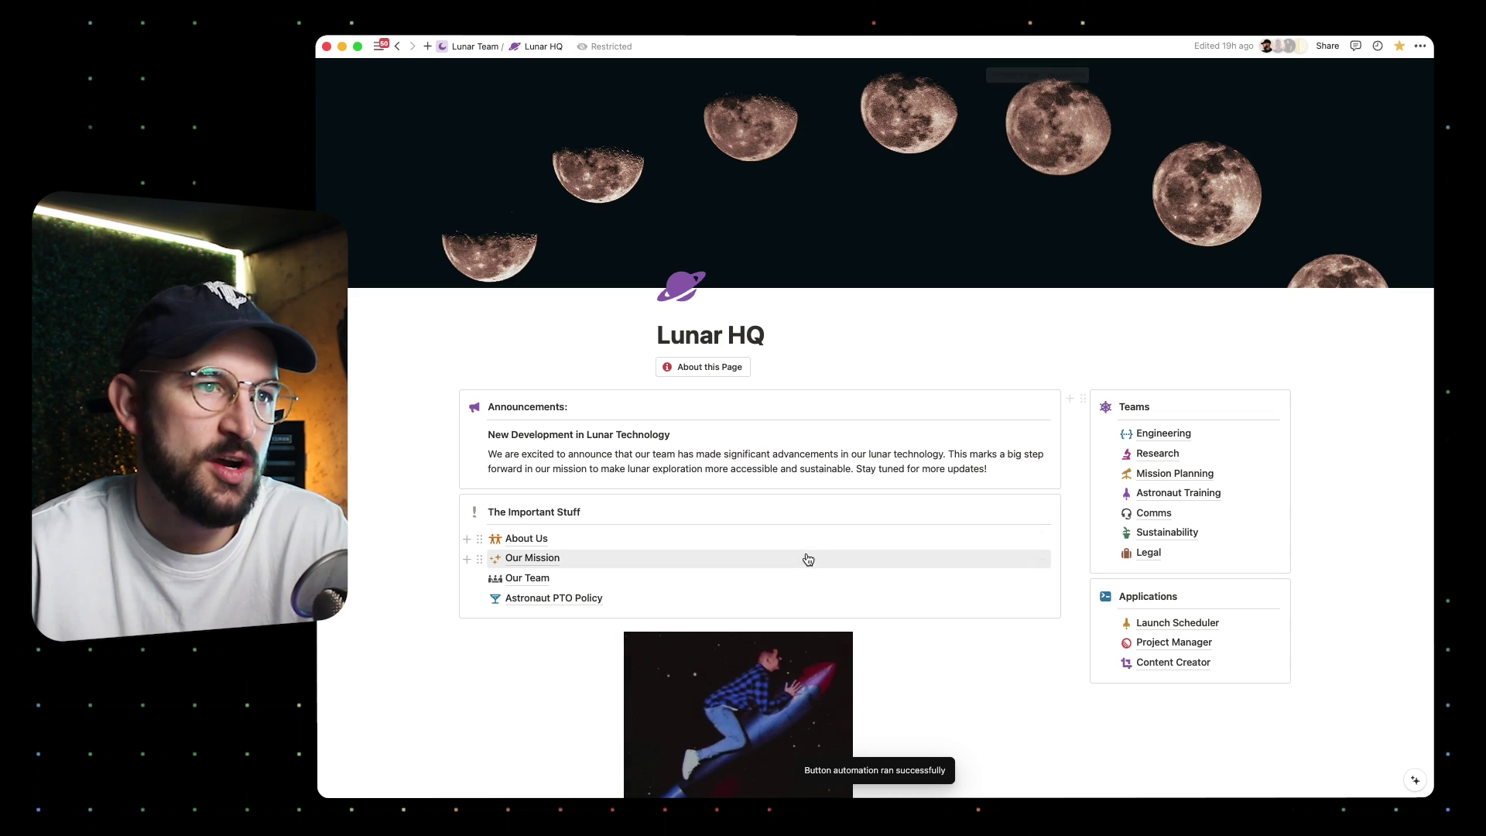
# - Scroll Lunar HQ down to Applications and open the Project Manager page
pyautogui.moveTo(755, 335); pyautogui.dragTo(685, 335)
pyautogui.click(685, 334)
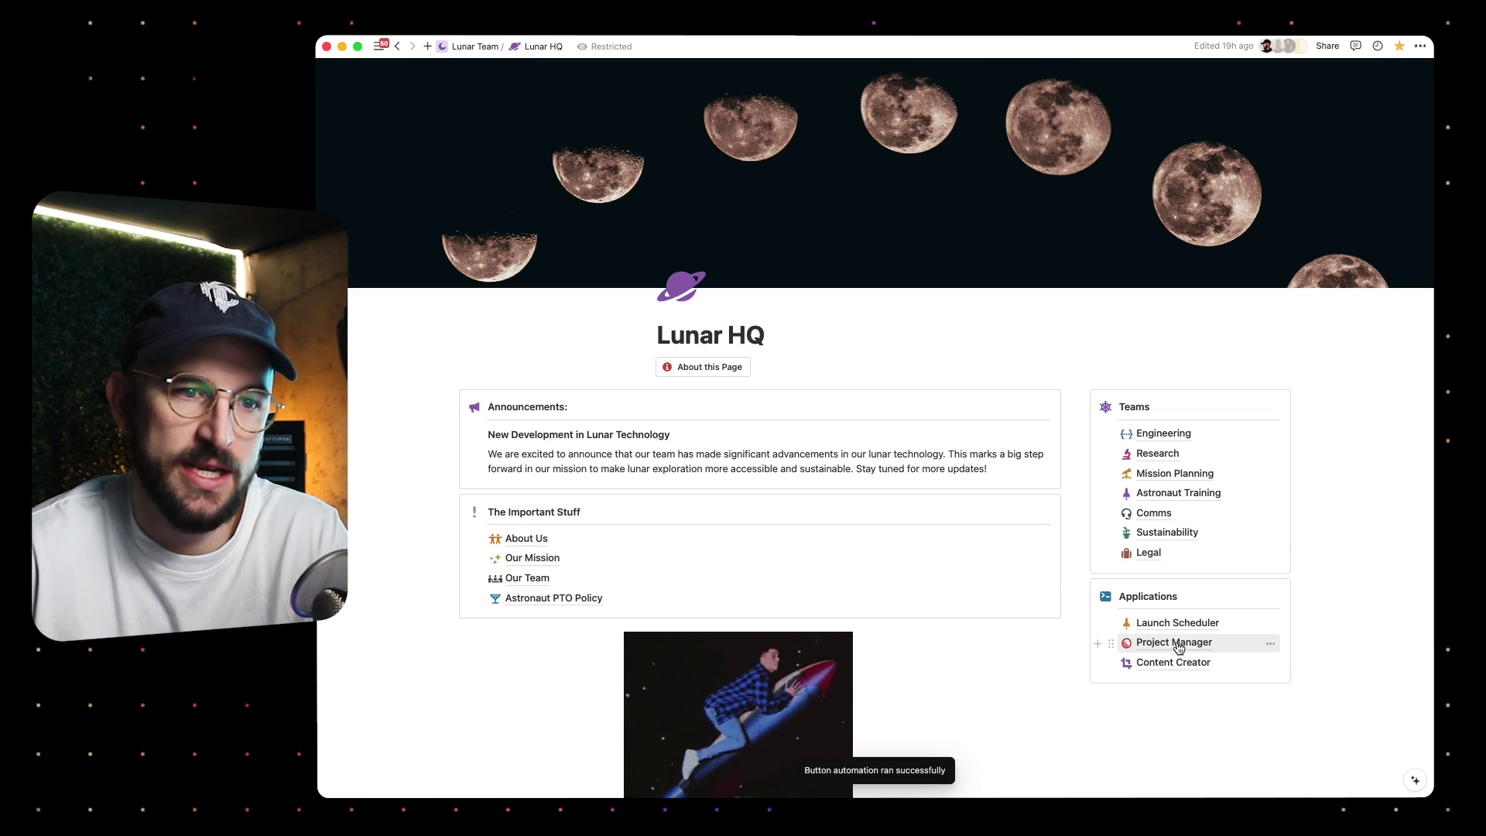
pyautogui.scroll(-2, 1087, 600)
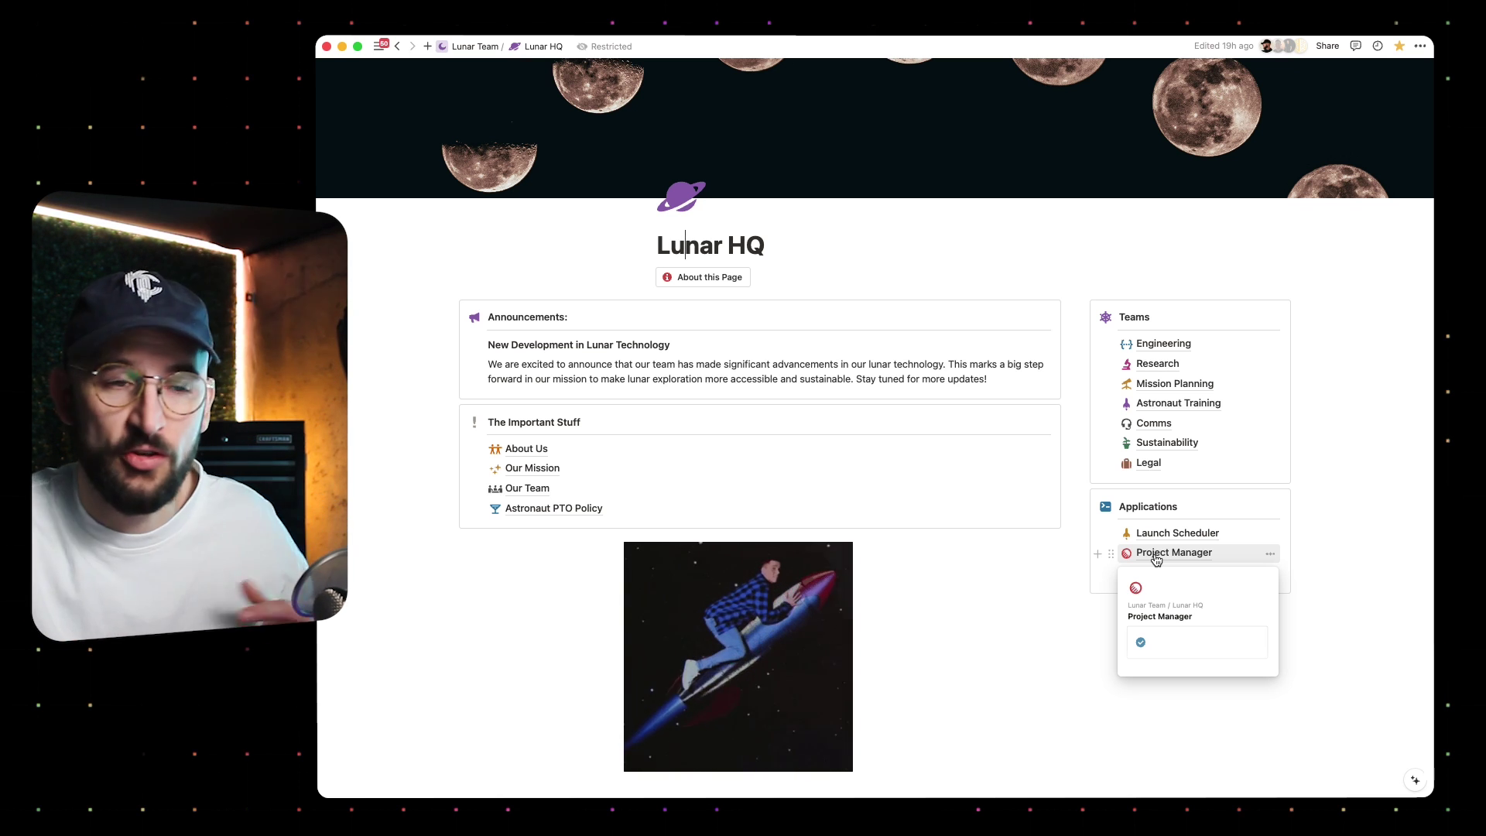
pyautogui.click(1155, 554)
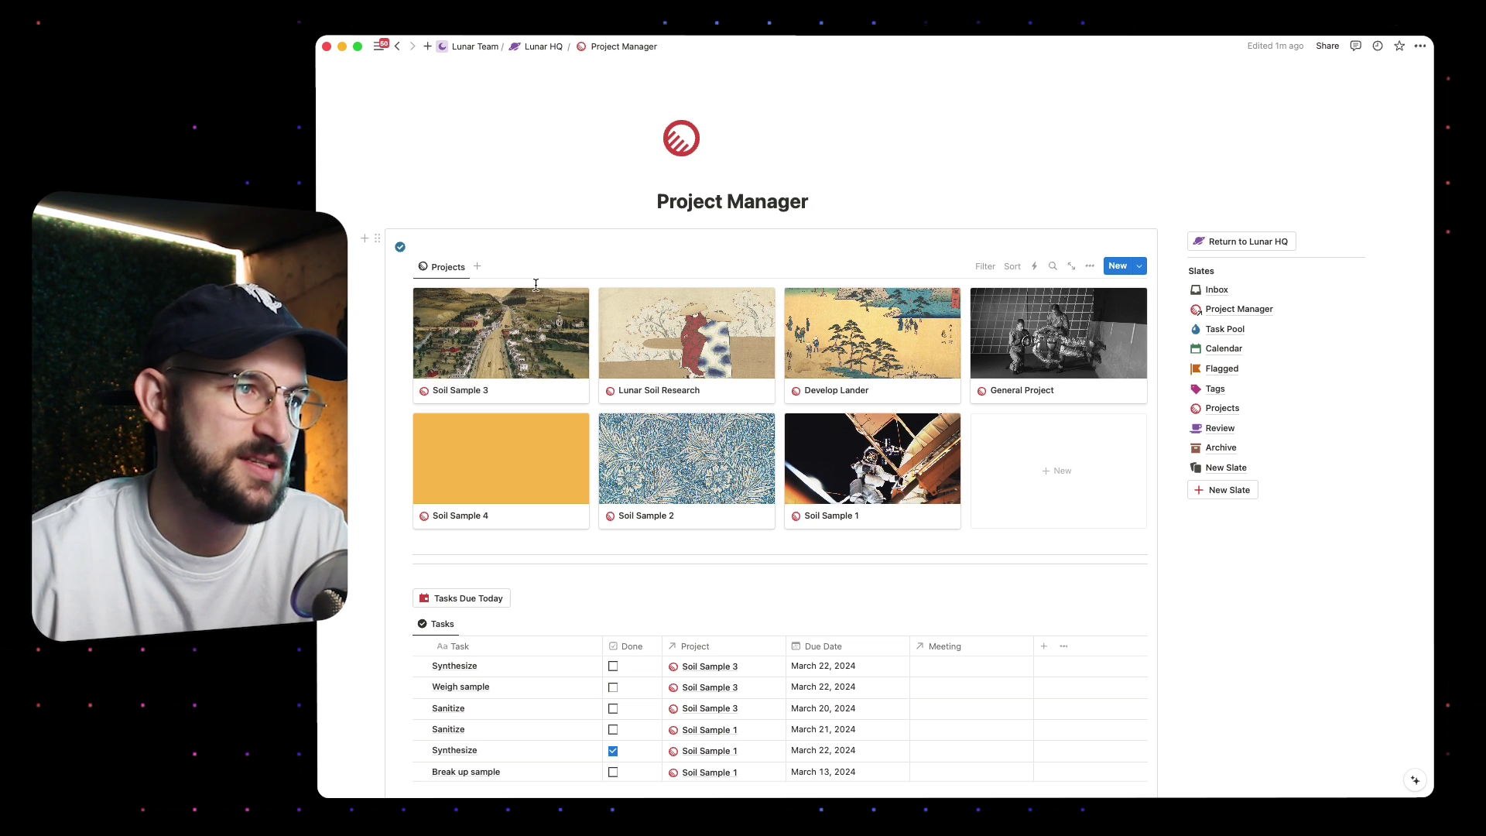
# - Add an empty line beneath New Slate in the Slates list, then open 'Do you even button?'
pyautogui.click(428, 250)
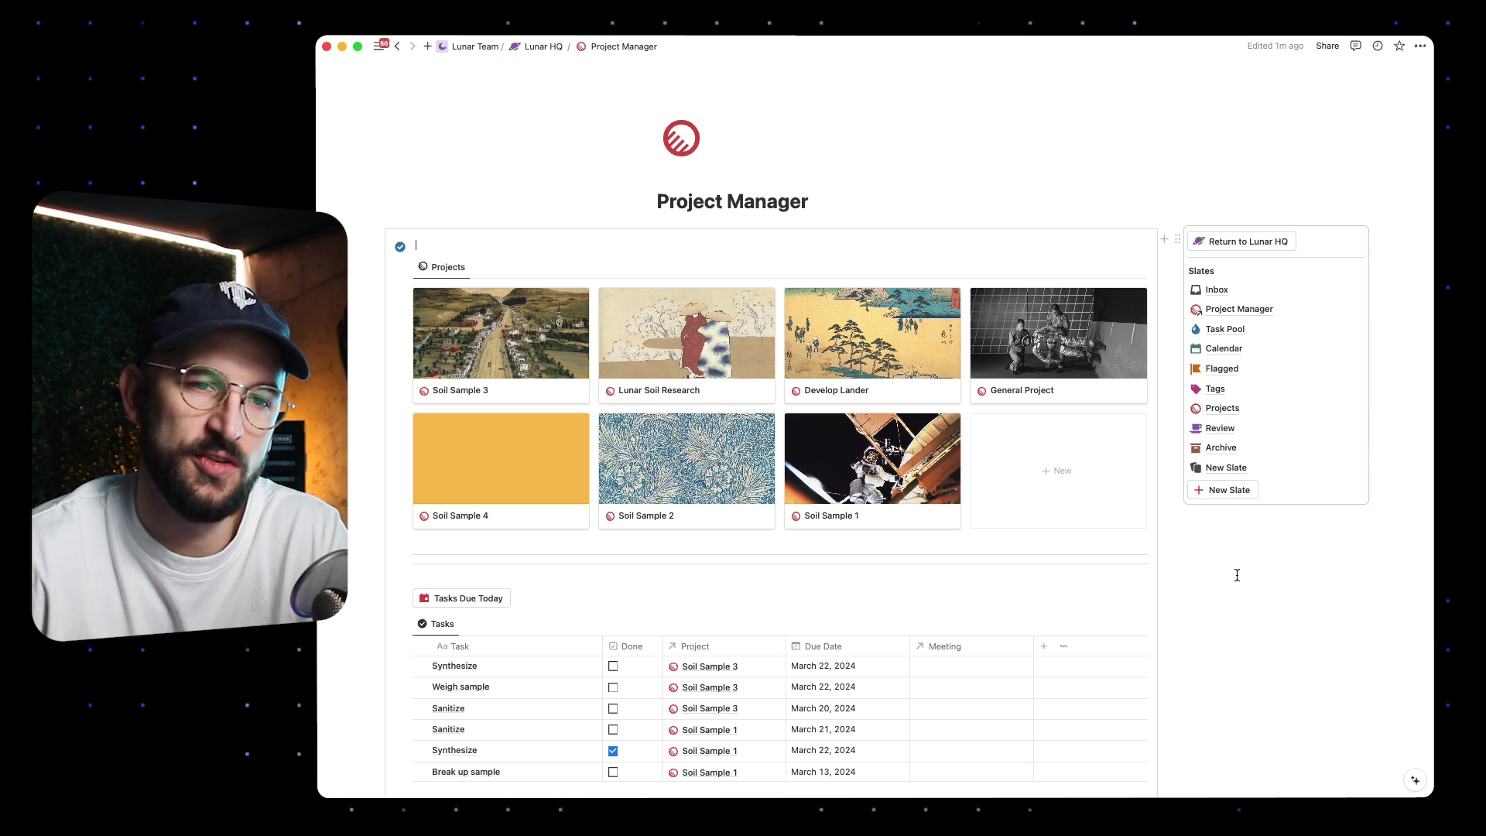
pyautogui.moveTo(1208, 443)
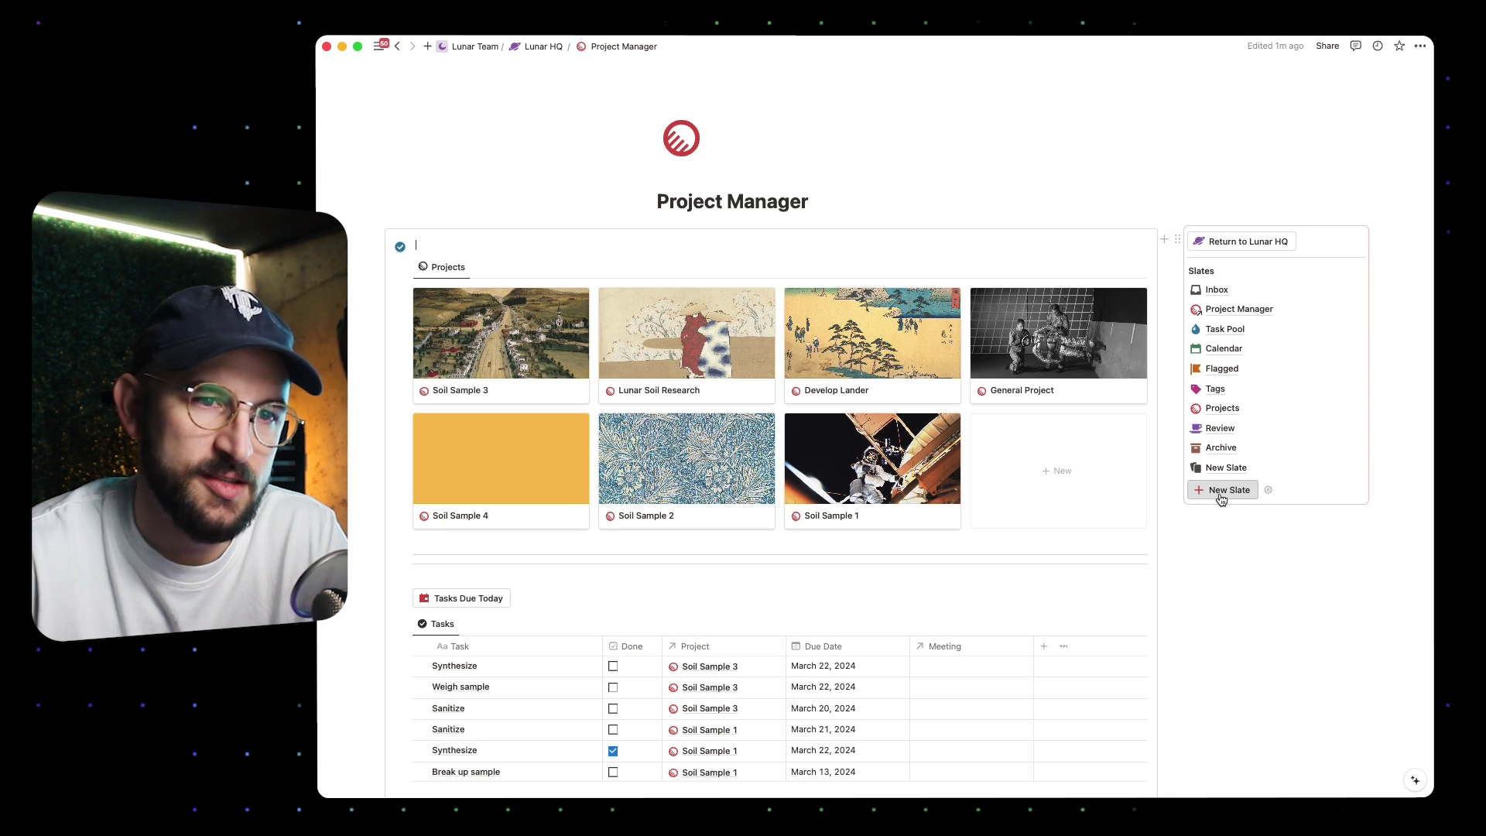
pyautogui.moveTo(1136, 333)
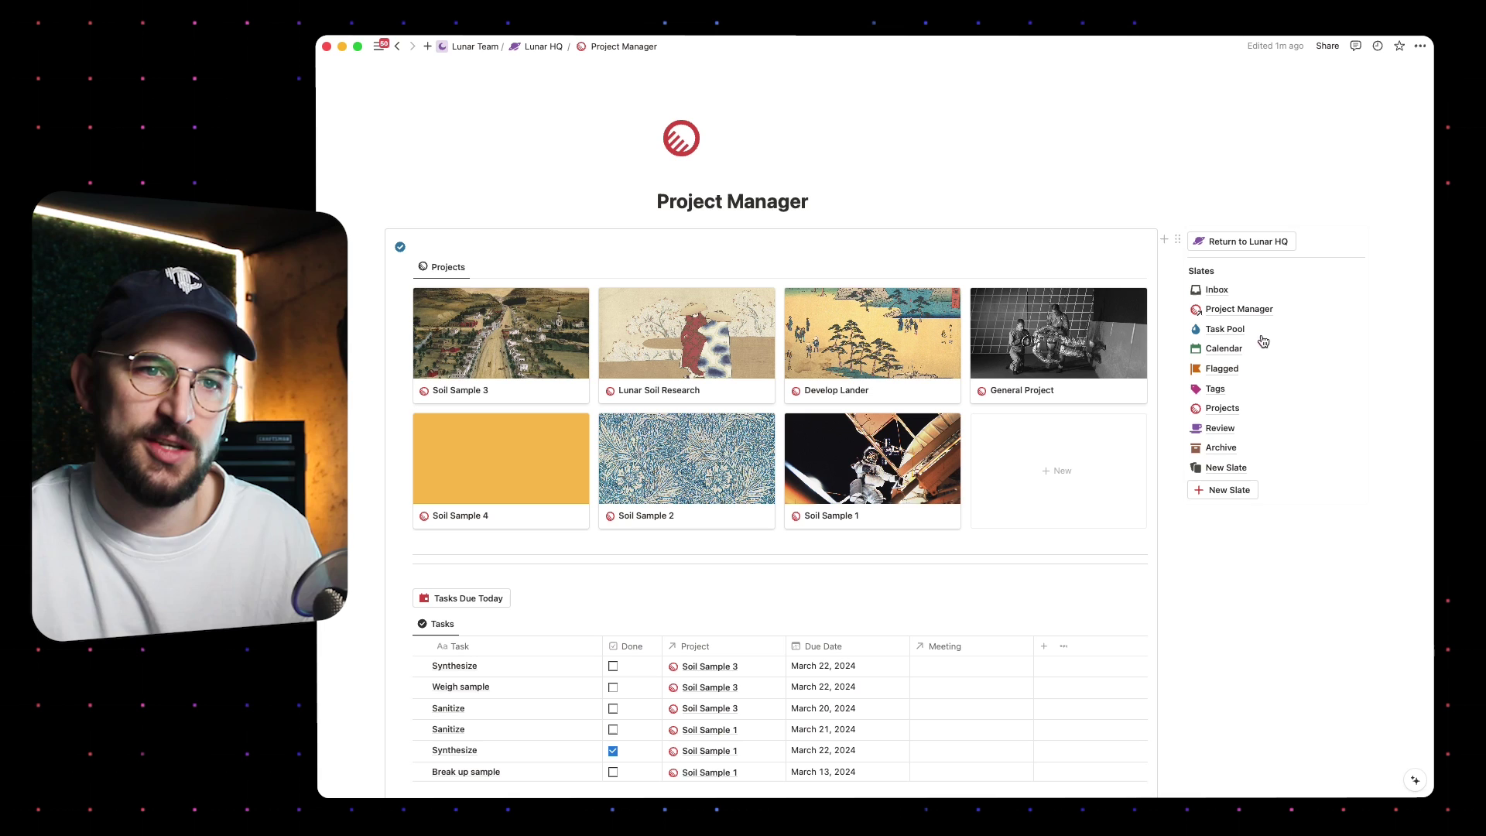
pyautogui.click(1350, 565)
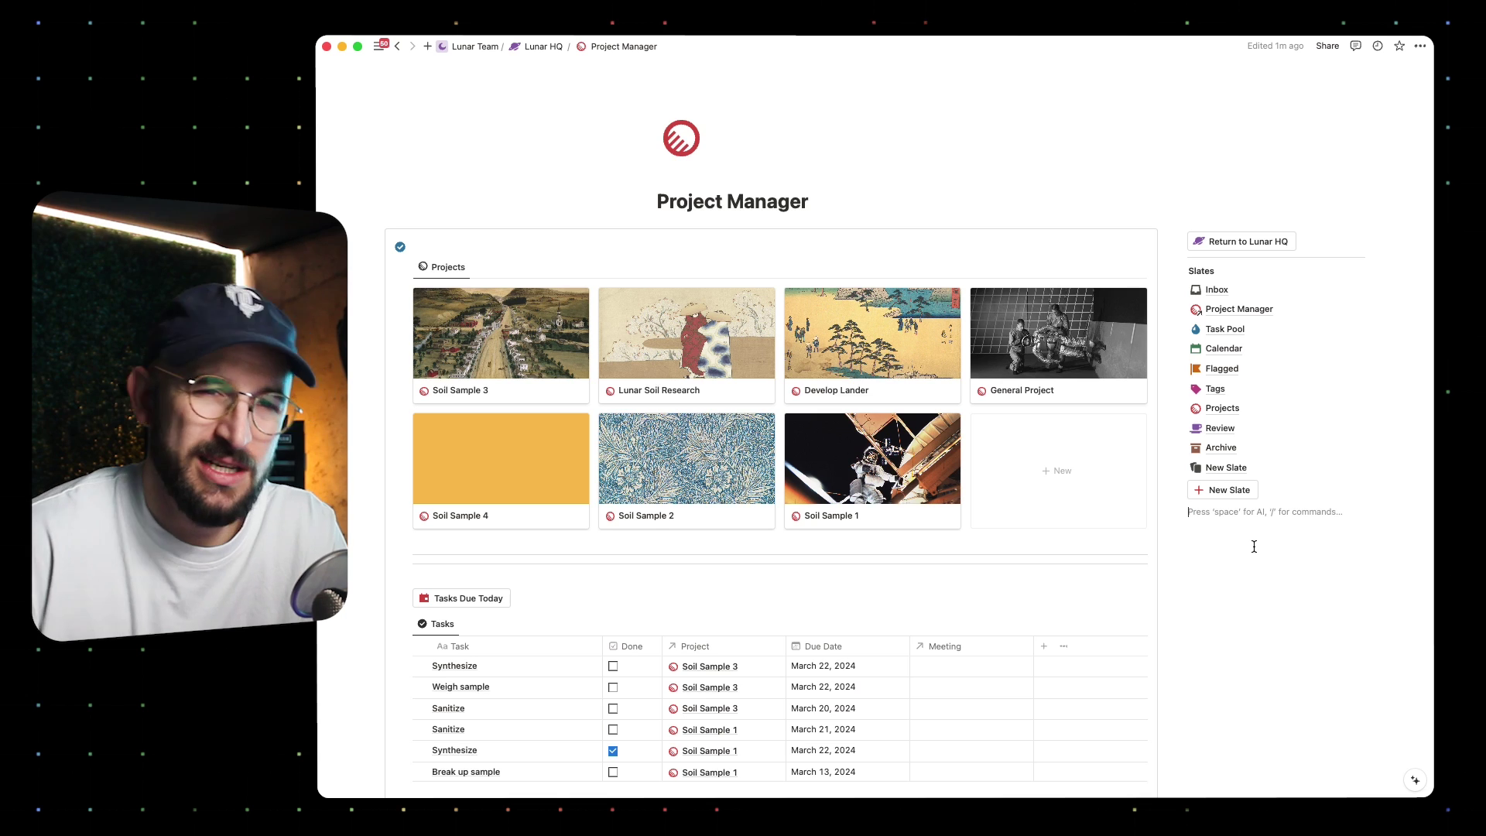
pyautogui.moveTo(327, 162)
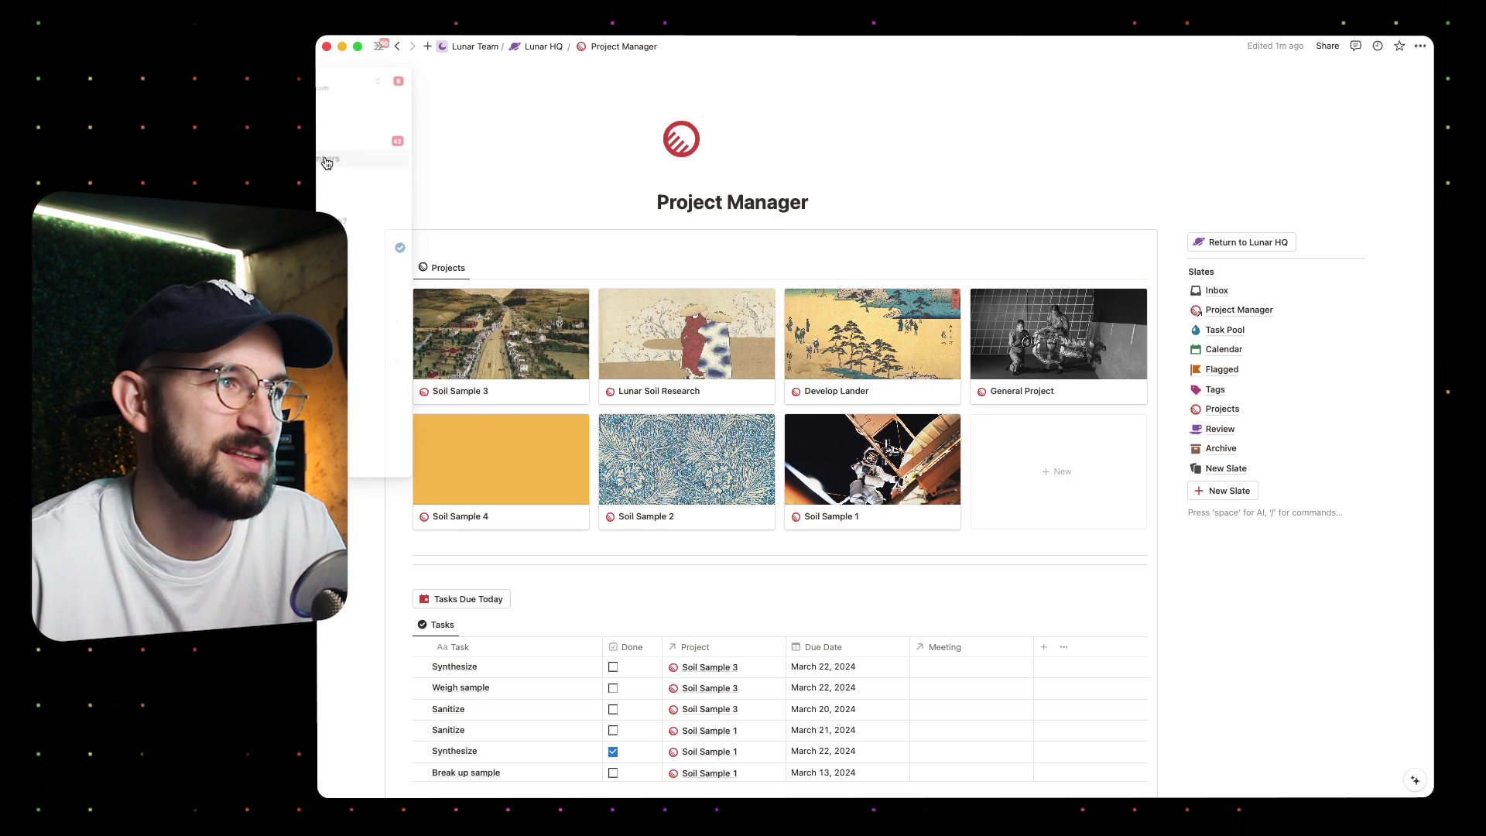
pyautogui.click(387, 219)
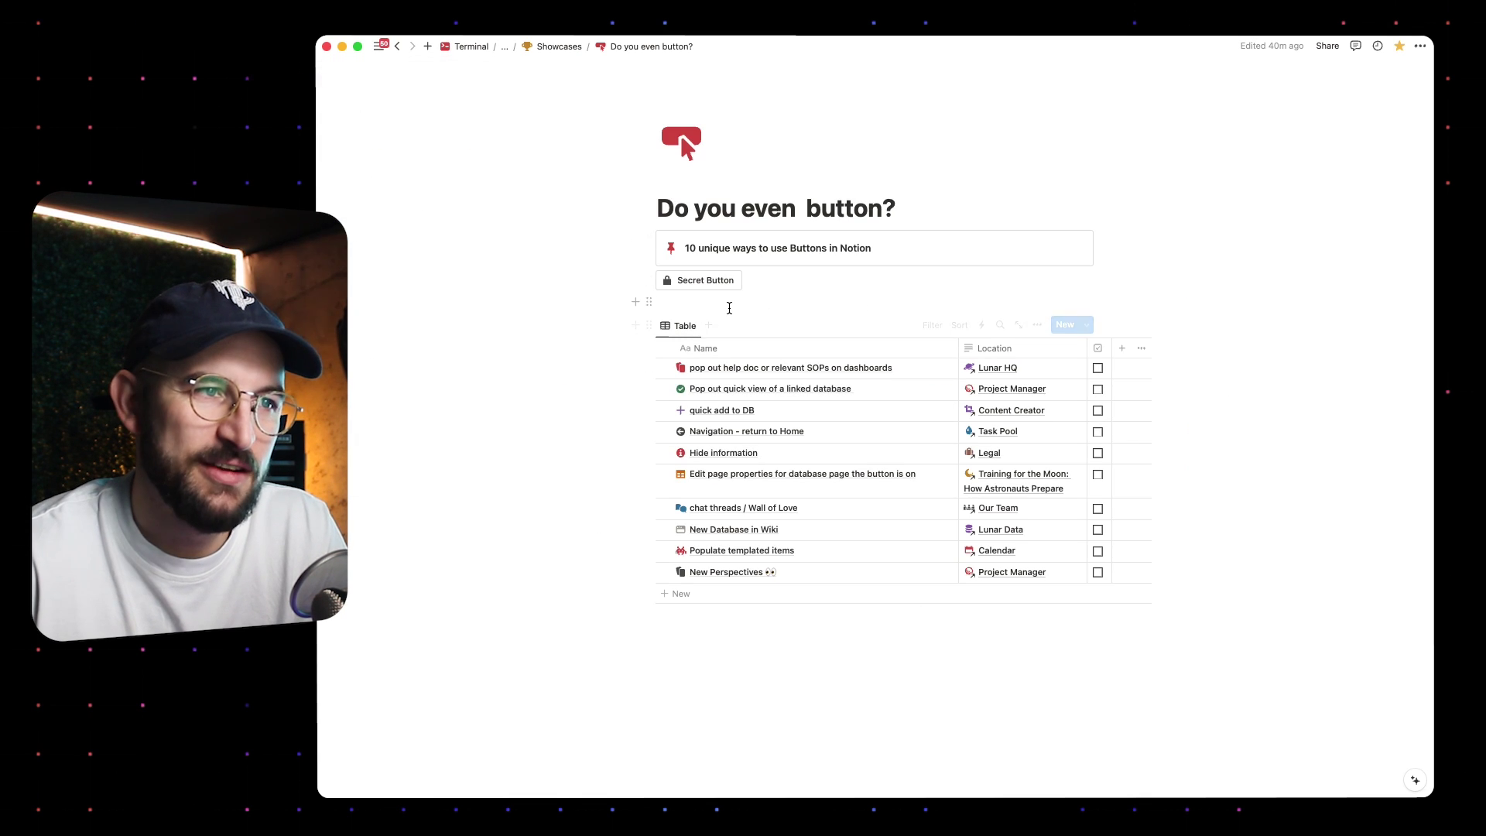
# - Select and clear the showcase table's ten rows, then run the Secret Button to show Subscribe
pyautogui.moveTo(545, 368); pyautogui.dragTo(944, 592)
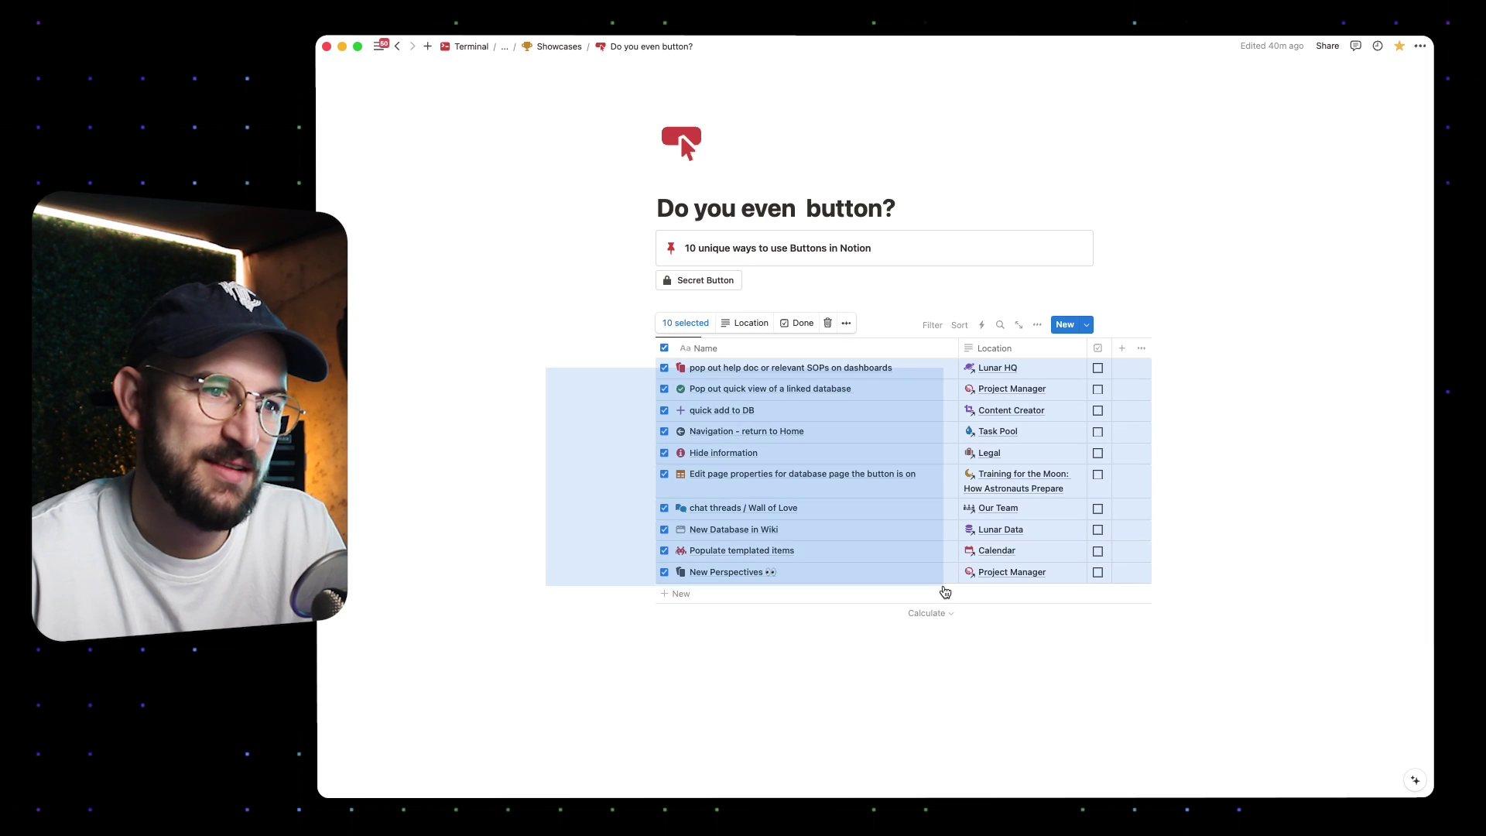
pyautogui.click(882, 658)
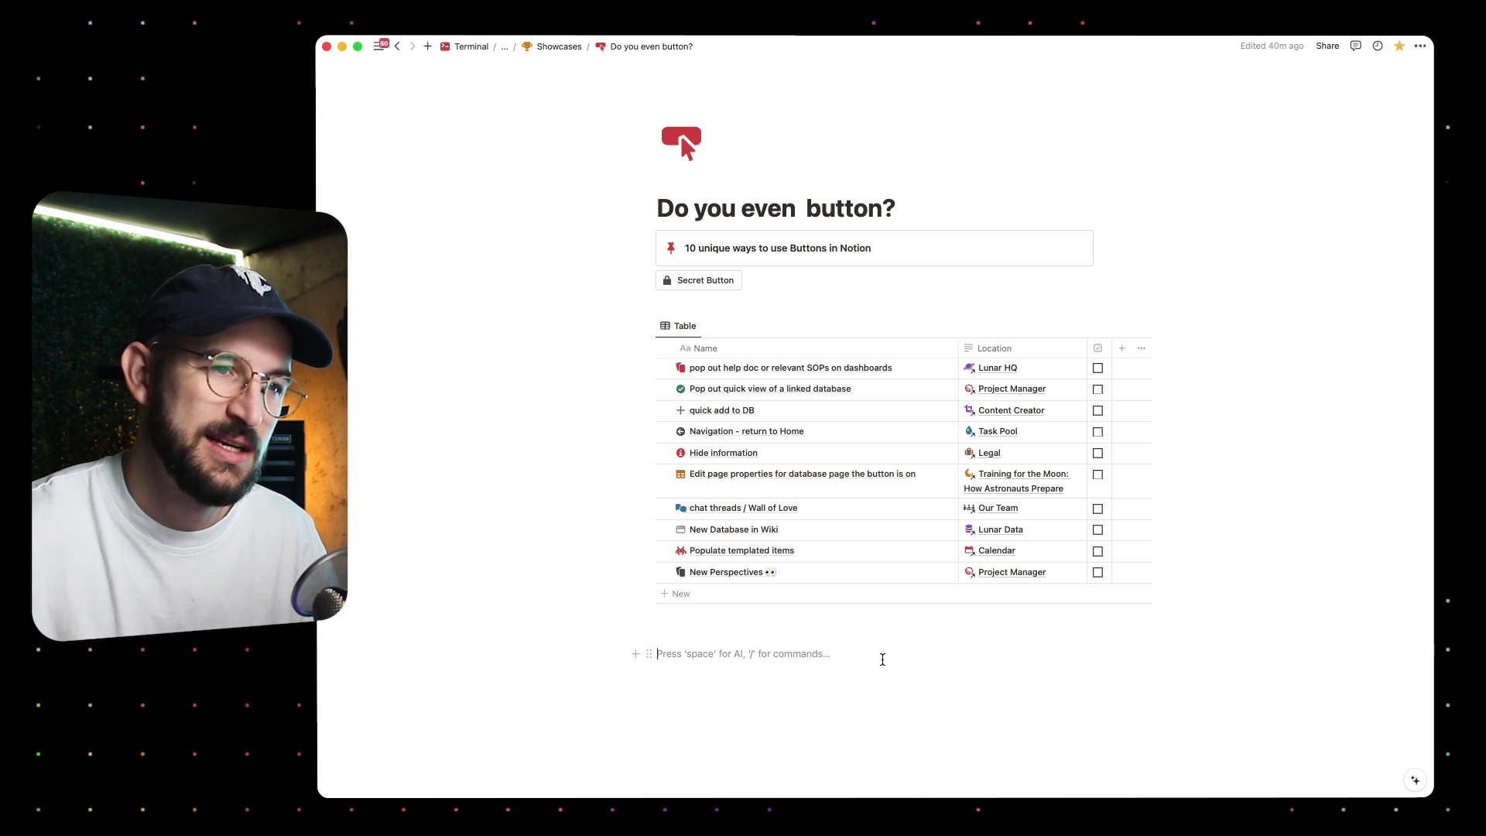
pyautogui.click(723, 284)
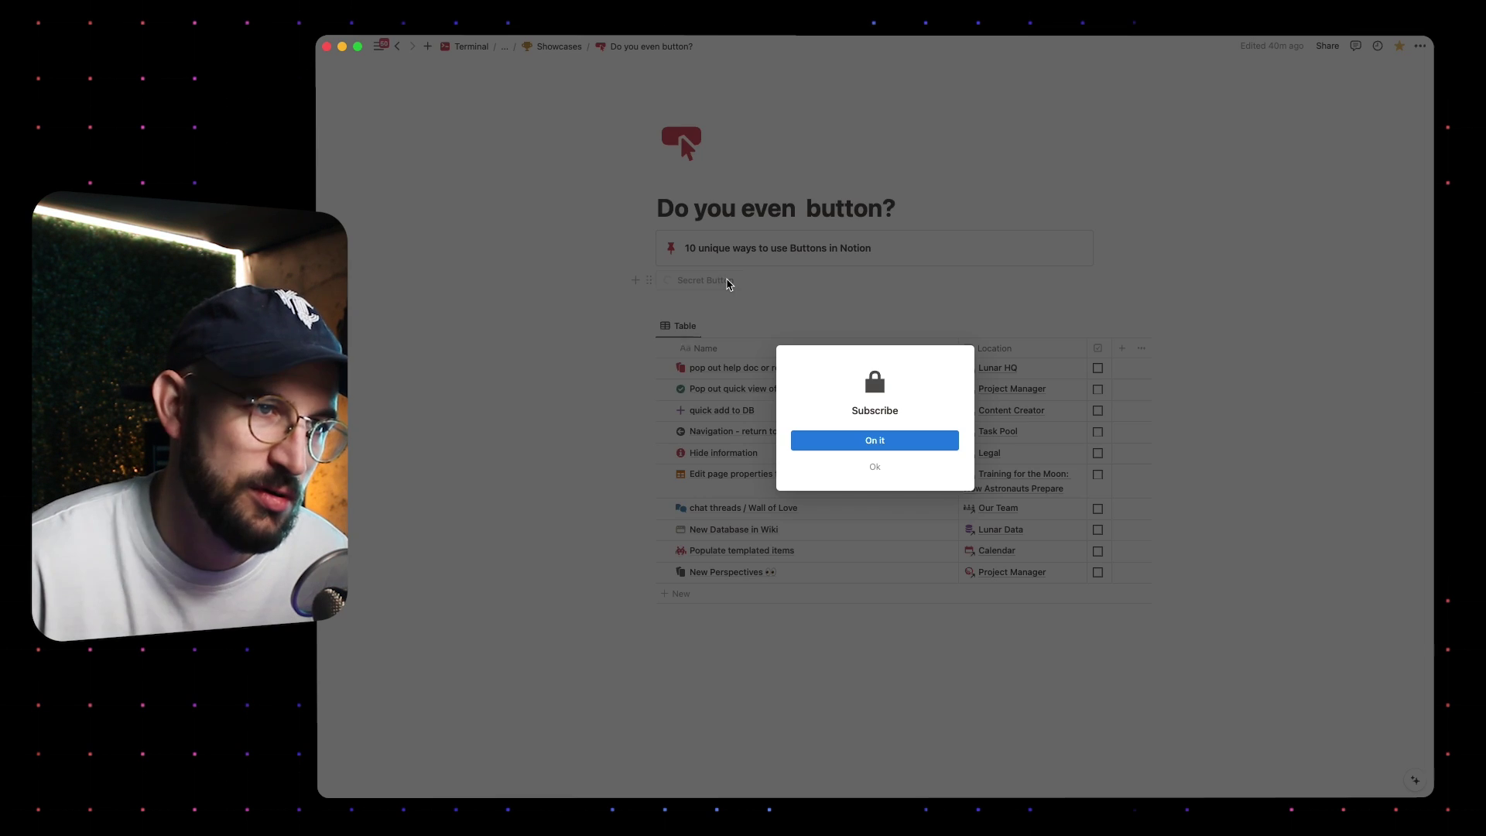